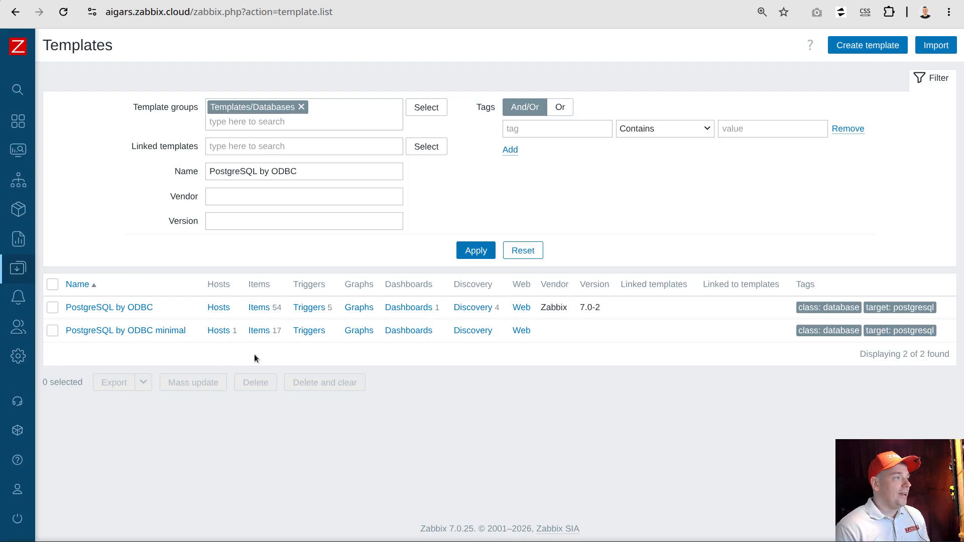
Open the items of the PostgreSQL by ODBC minimal template, hide the filter, and review the dependent items and their Database monitor master item
click(265, 332)
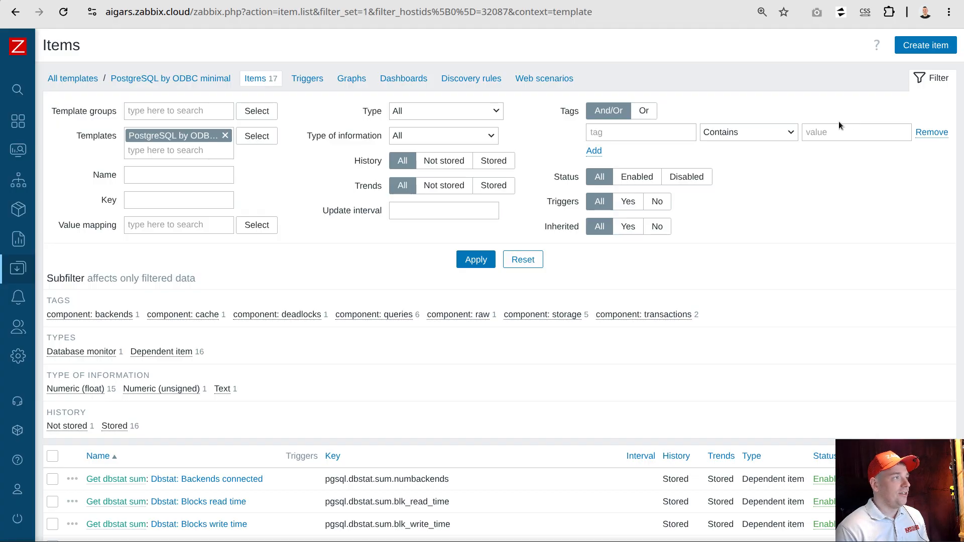
click(932, 81)
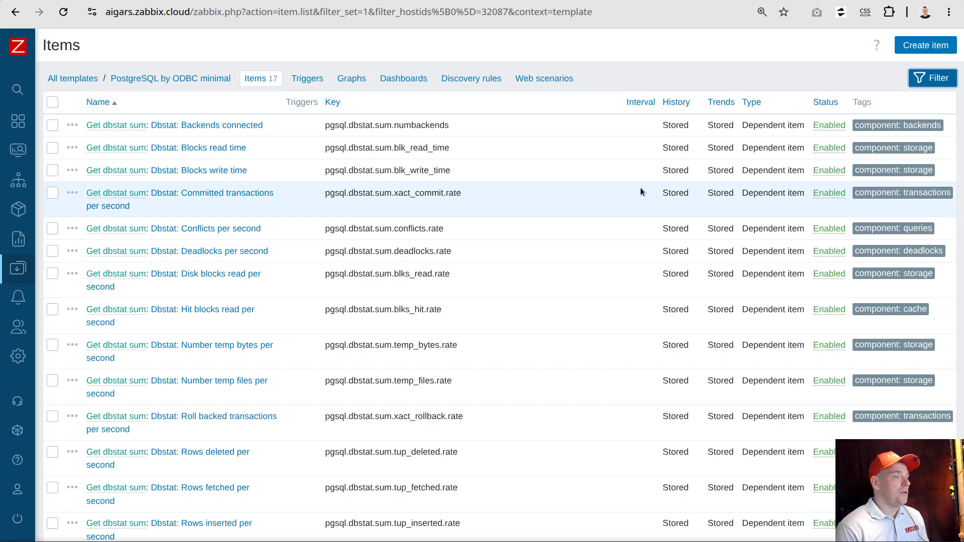
scroll(675, 335, down, 1)
scroll(675, 332, down, 5)
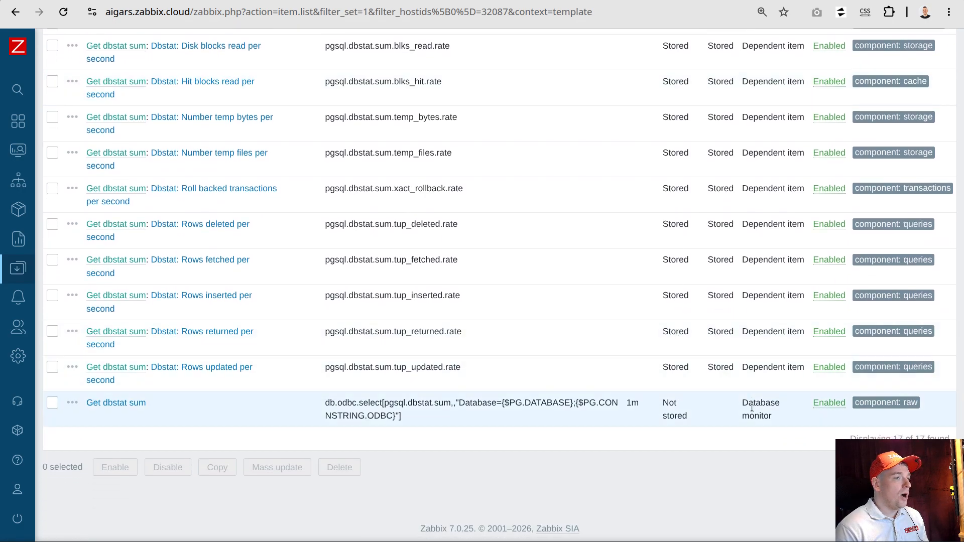
drag(744, 402, 772, 417)
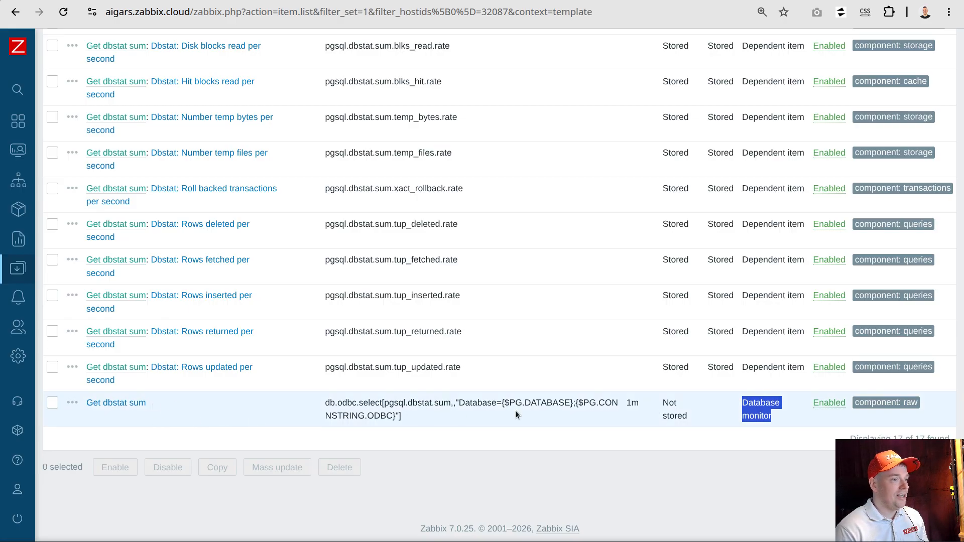
scroll(766, 359, up, 5)
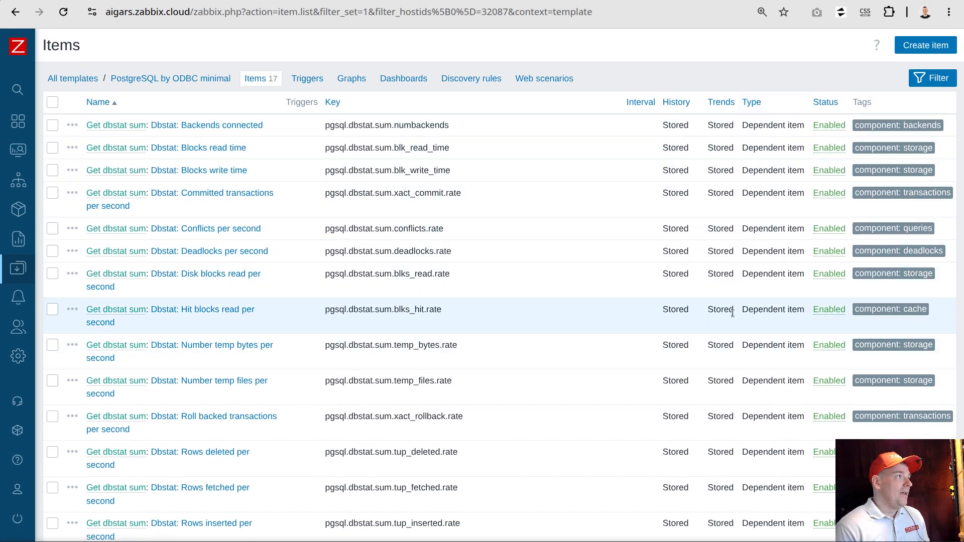
Open the item list of host pg18 and filter it to the Database monitor type
mouse_move(15, 241)
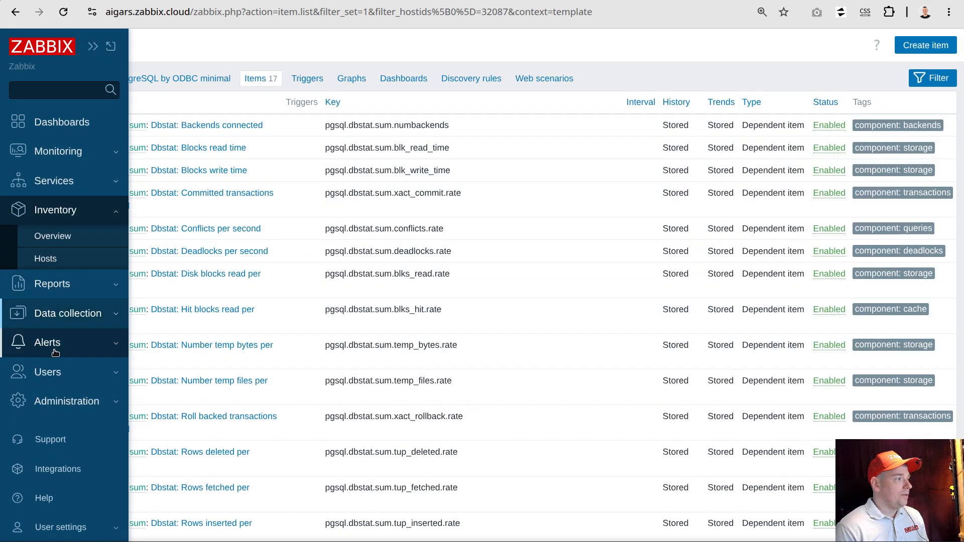
click(68, 314)
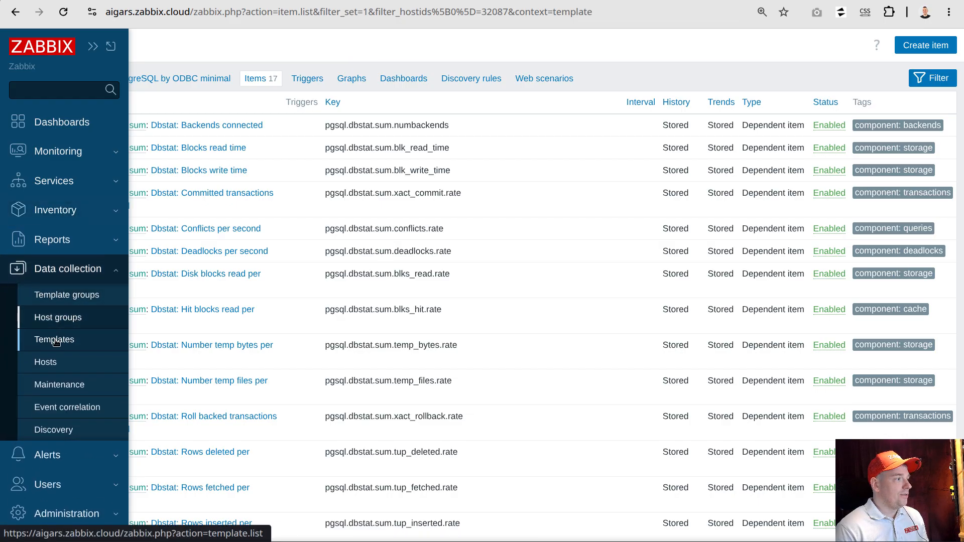
click(48, 362)
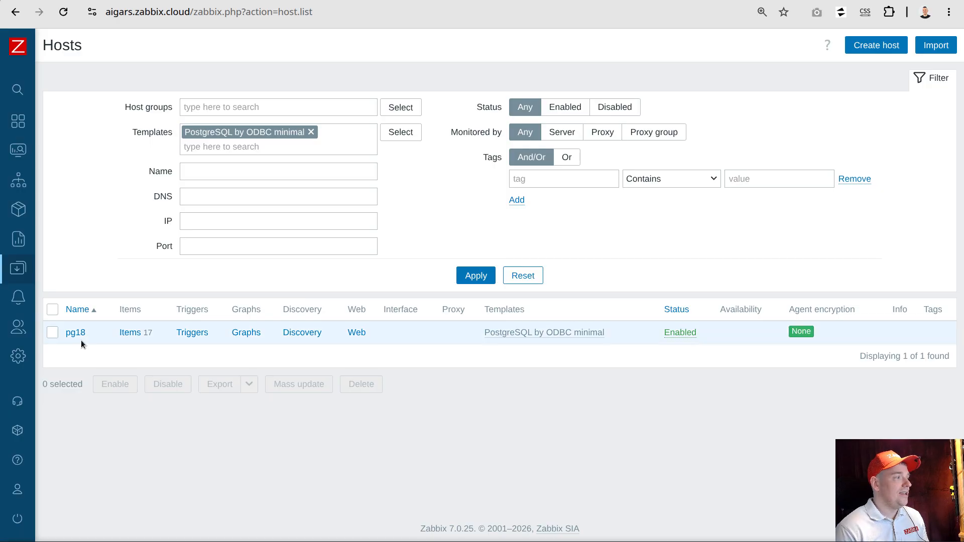
click(133, 335)
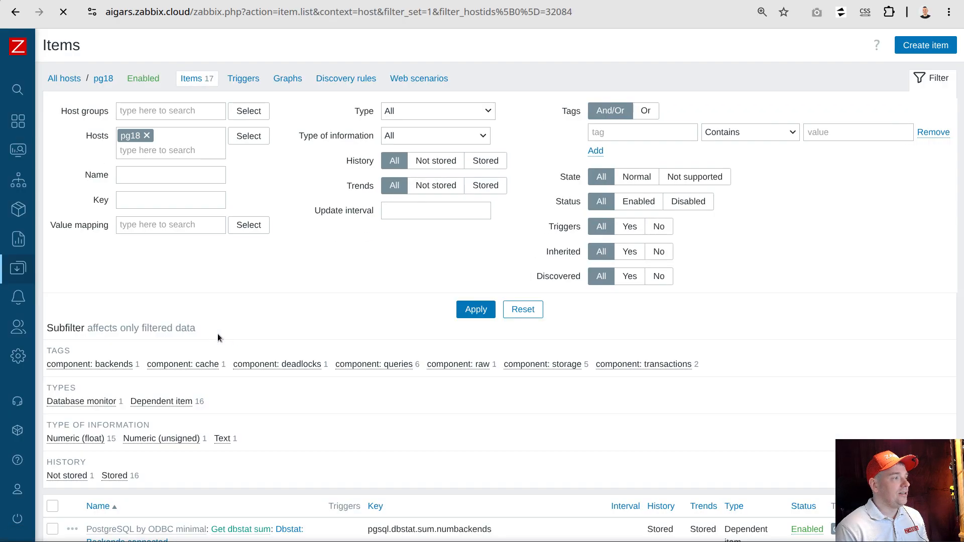
click(425, 118)
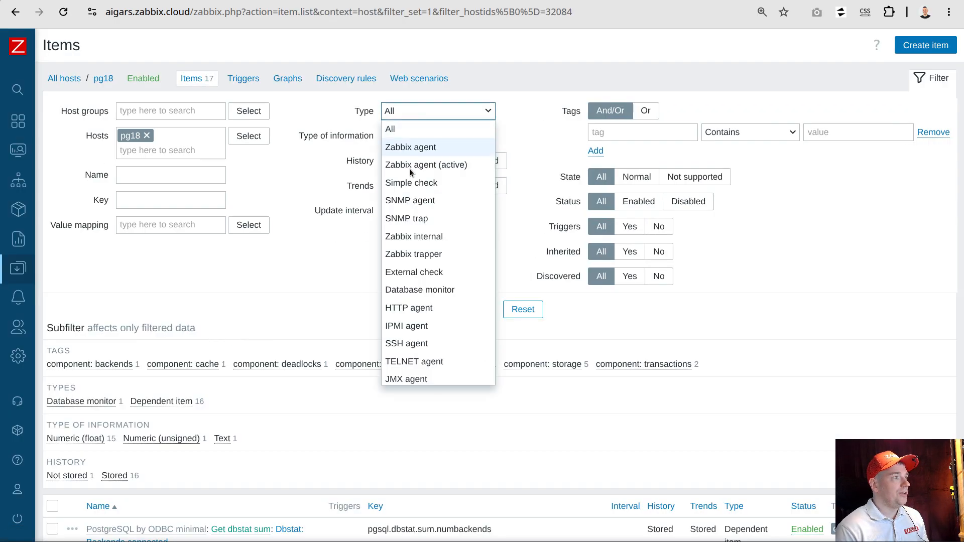
click(405, 288)
click(470, 311)
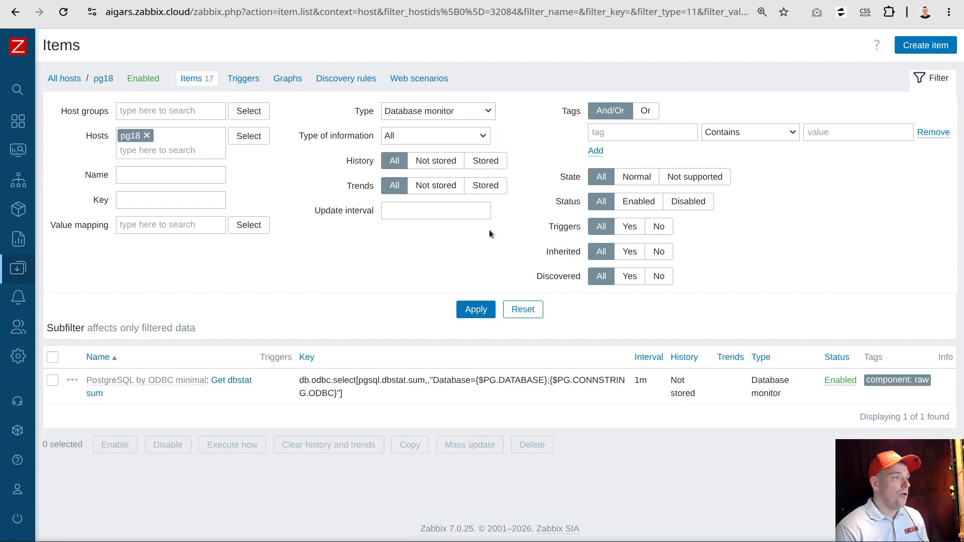
Test the Get dbstat sum item by getting its value from the host, inspect the full result, and close the item
click(224, 380)
click(620, 469)
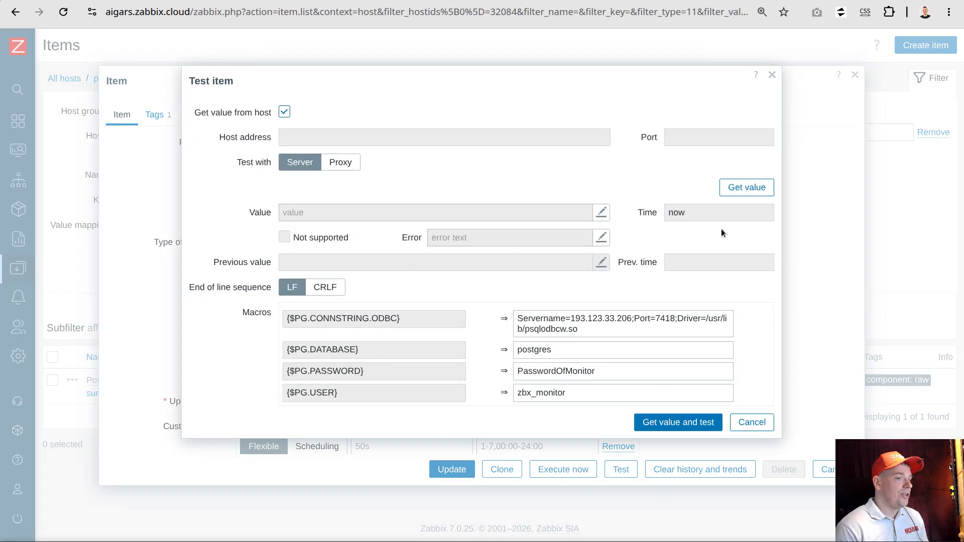
click(675, 422)
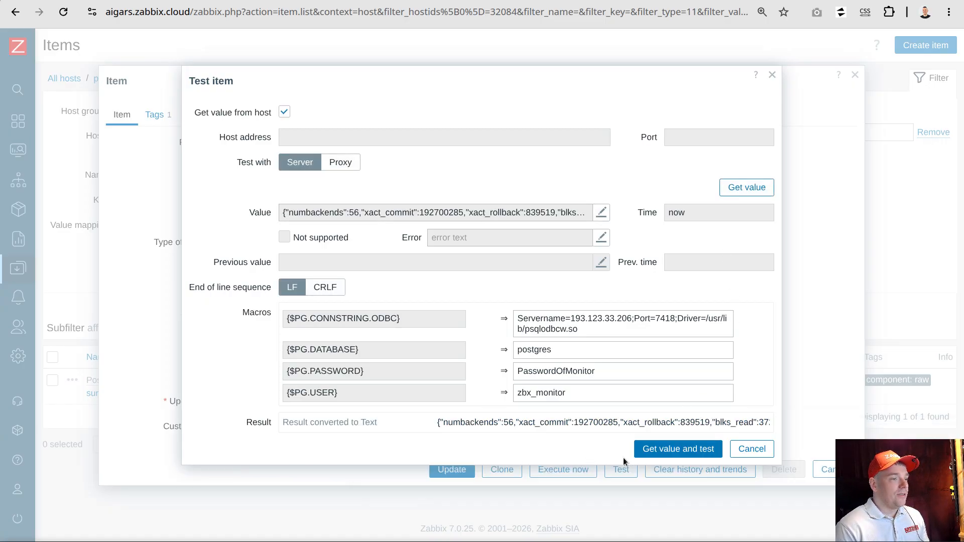
mouse_move(544, 426)
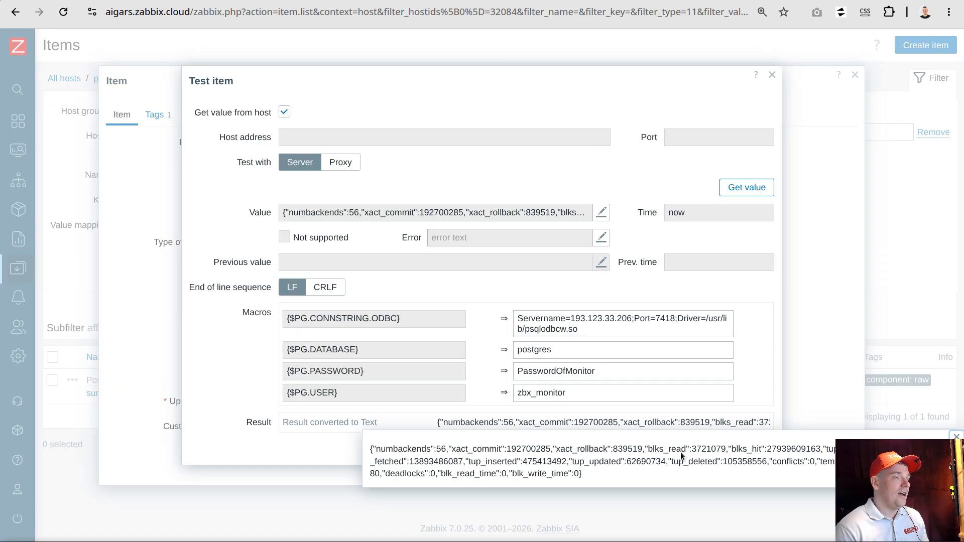
click(772, 76)
click(855, 75)
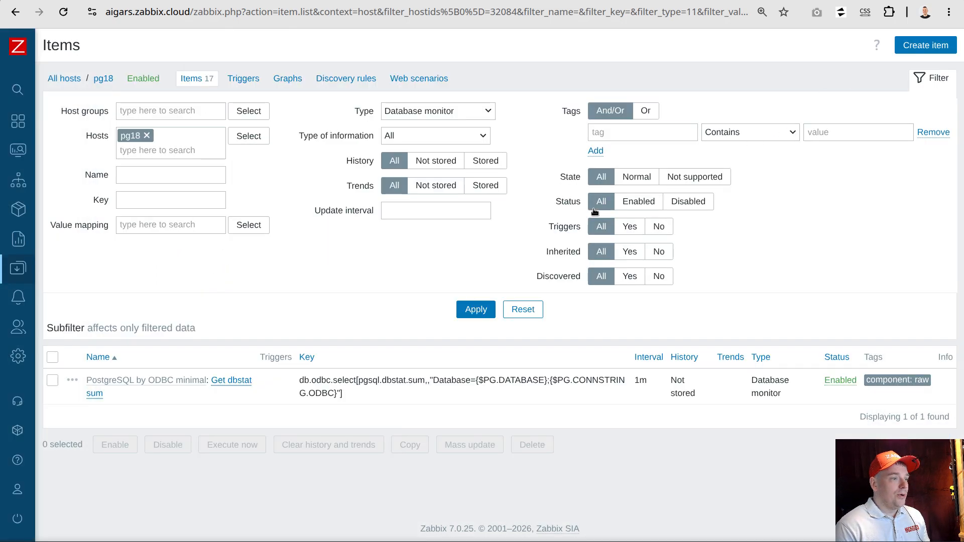
List all items of host pg18 without the type filter, hide the filter area, and review their statuses
click(194, 81)
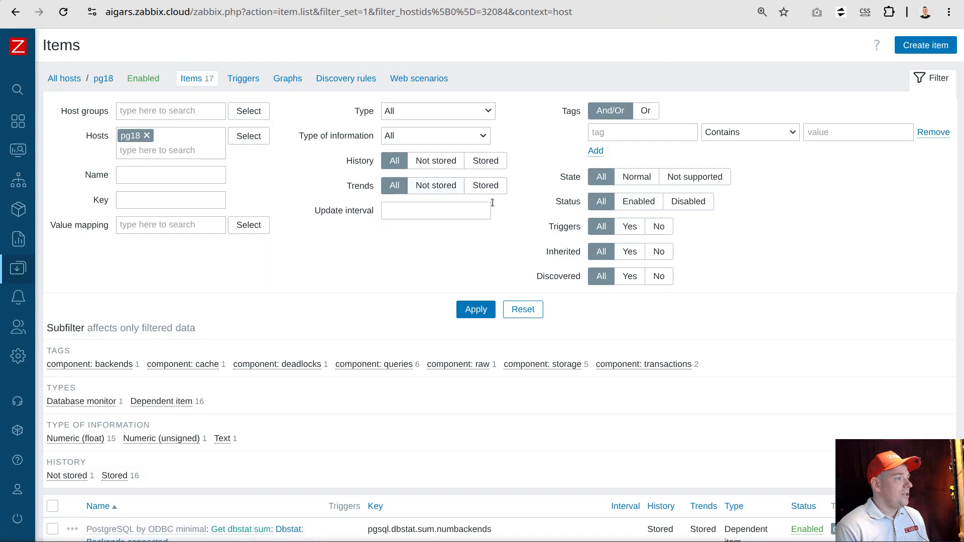
click(953, 85)
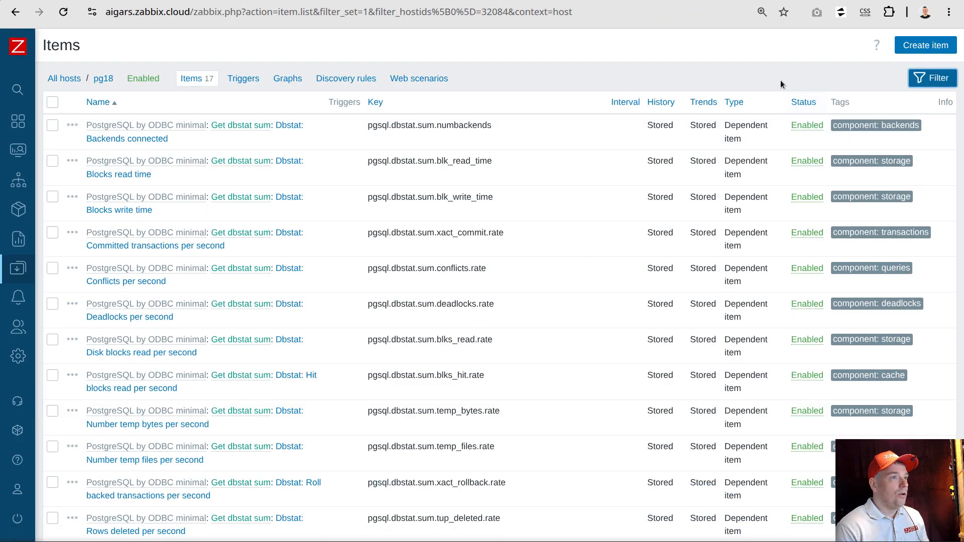
scroll(745, 251, down, 6)
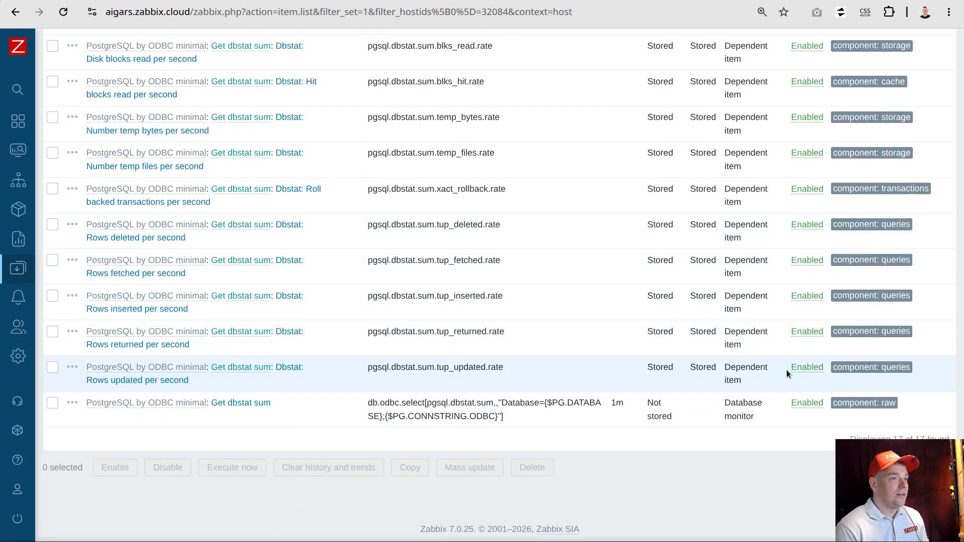
scroll(807, 263, up, 6)
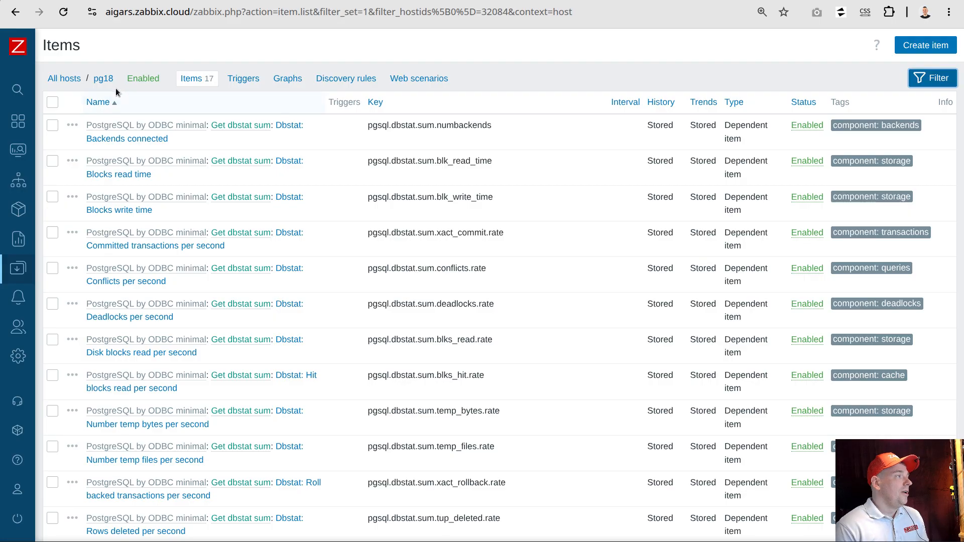
Change the value of the {$PG.PASSWORD} macro on host pg18 to a wrong password and save the host
click(104, 80)
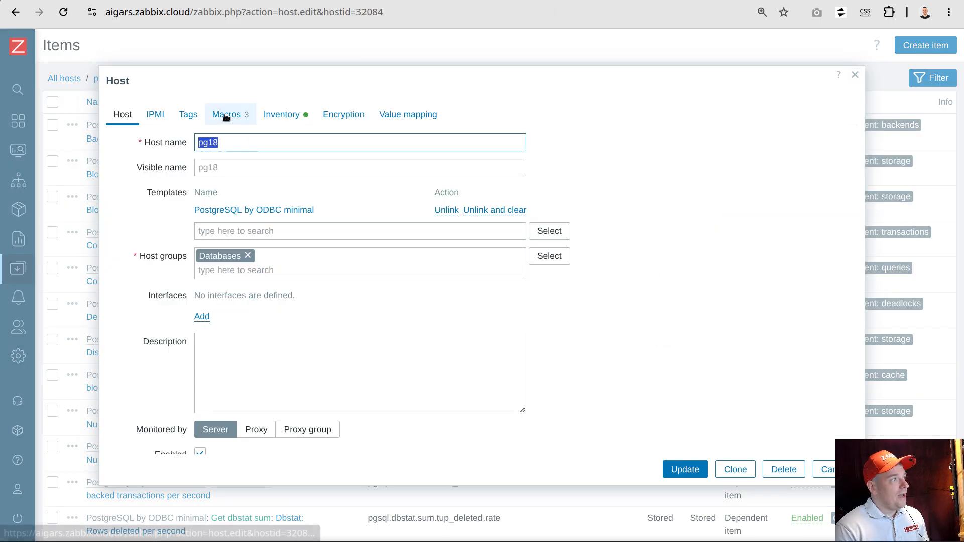
click(228, 115)
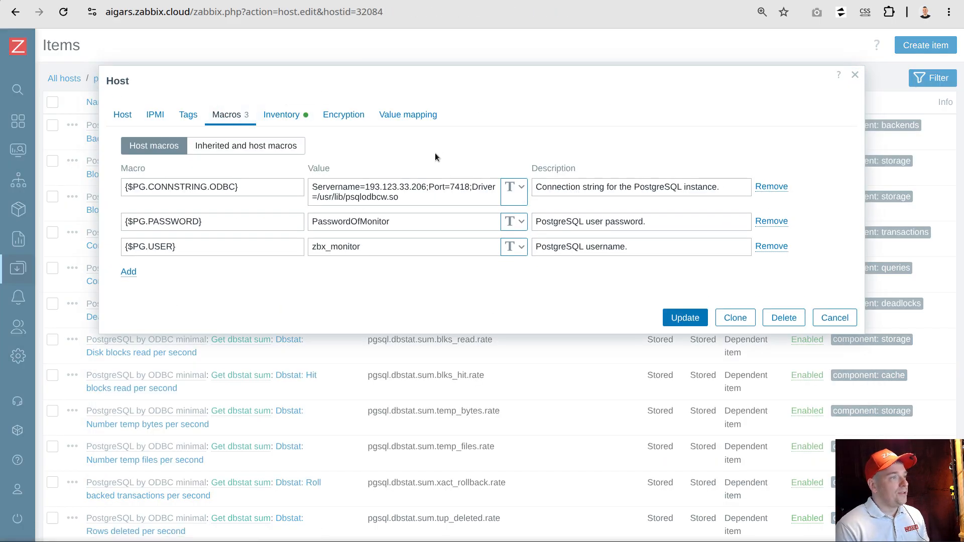
click(408, 223)
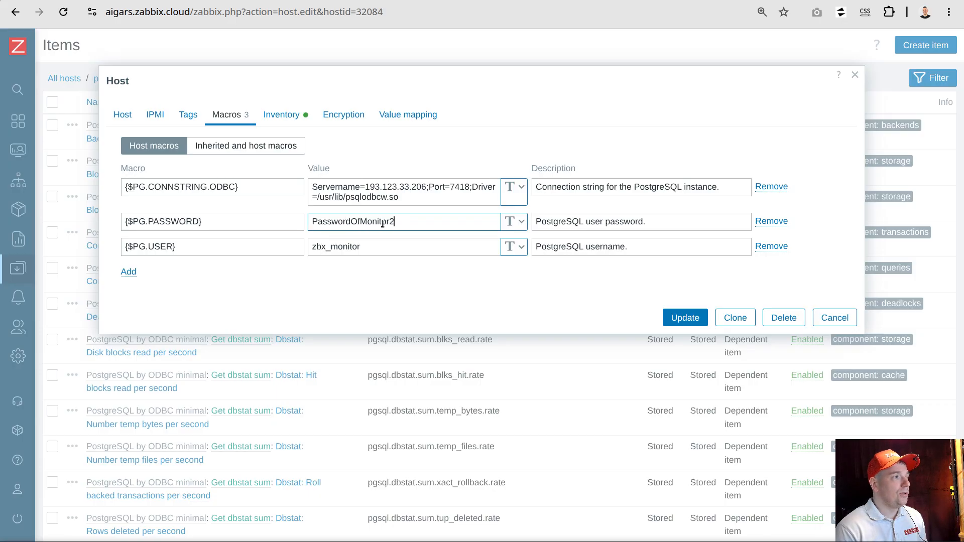
click(685, 318)
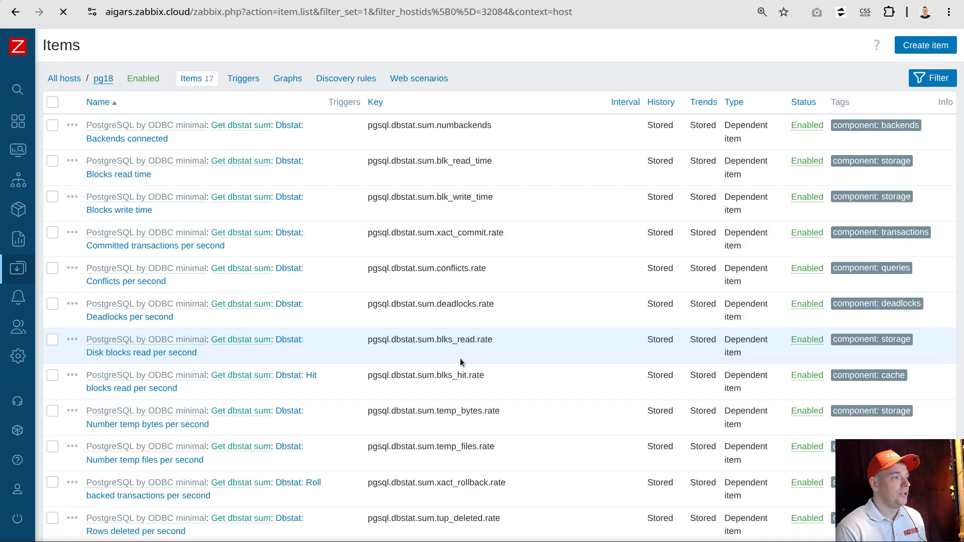
Set the update interval of pg18's Get dbstat sum item to 6s, save it, and dismiss the notification
scroll(402, 362, down, 6)
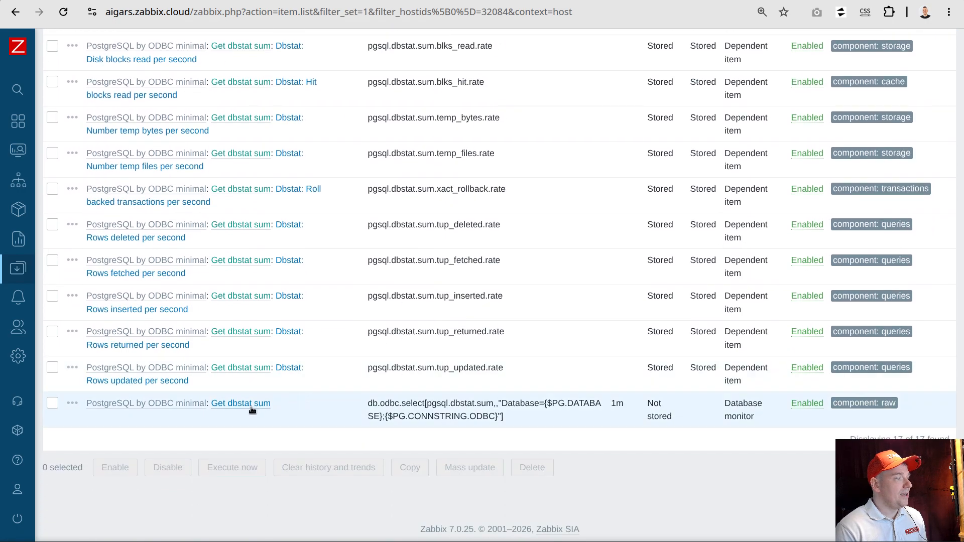
click(251, 407)
double_click(264, 402)
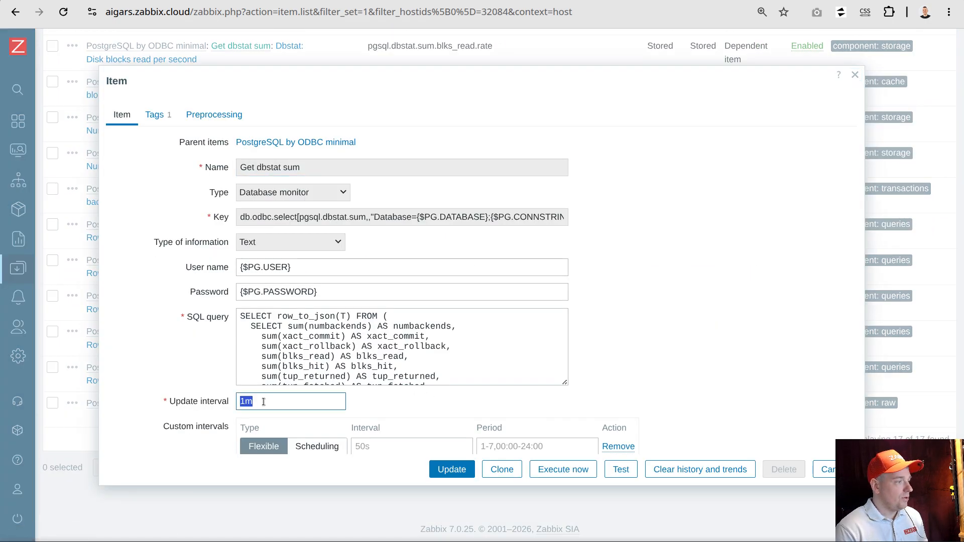
text(5)
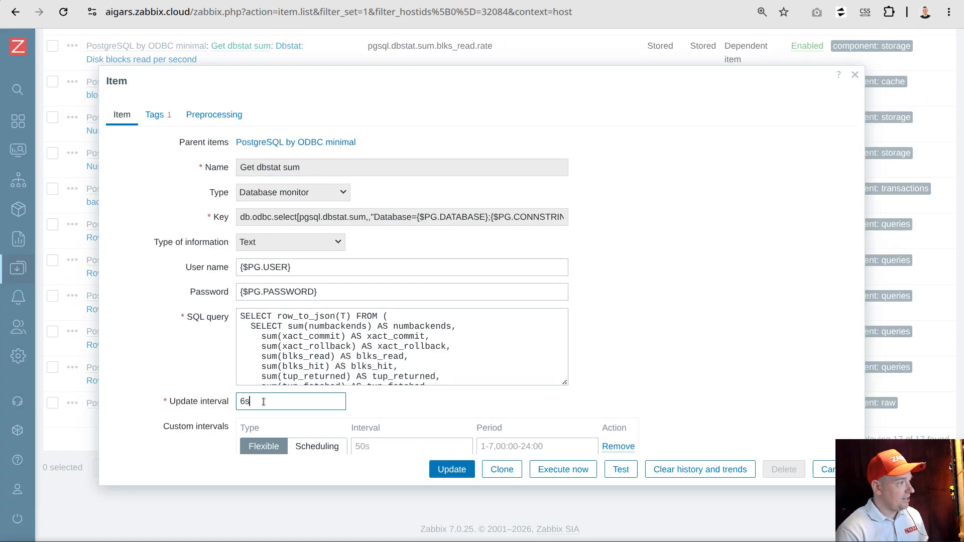
click(452, 469)
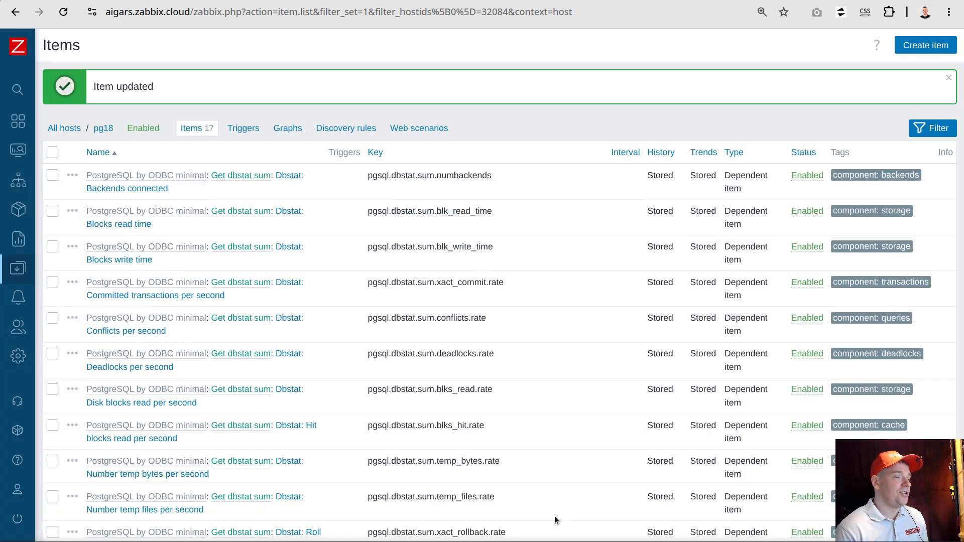
click(948, 79)
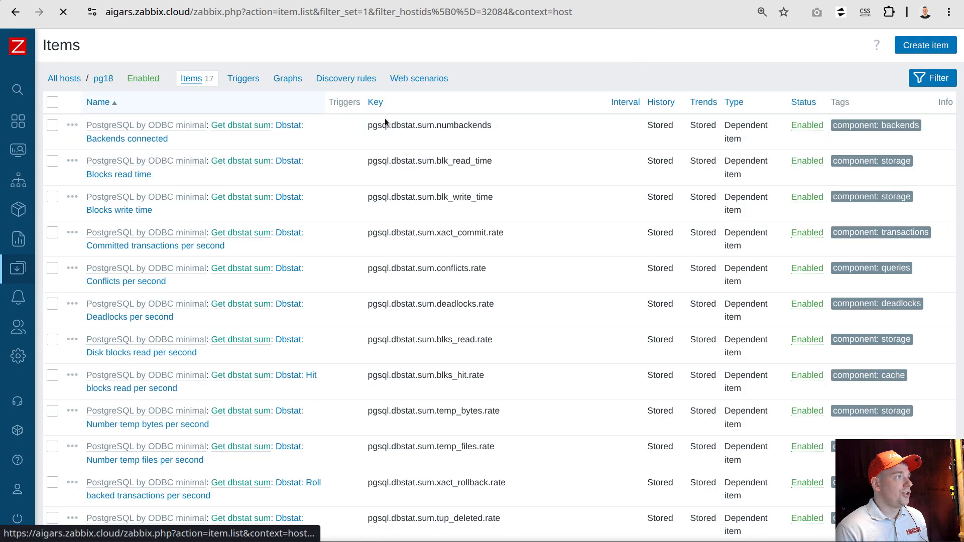
Check the master item's row in the pg18 item list and reload the list to refresh the item statuses
scroll(789, 95, down, 5)
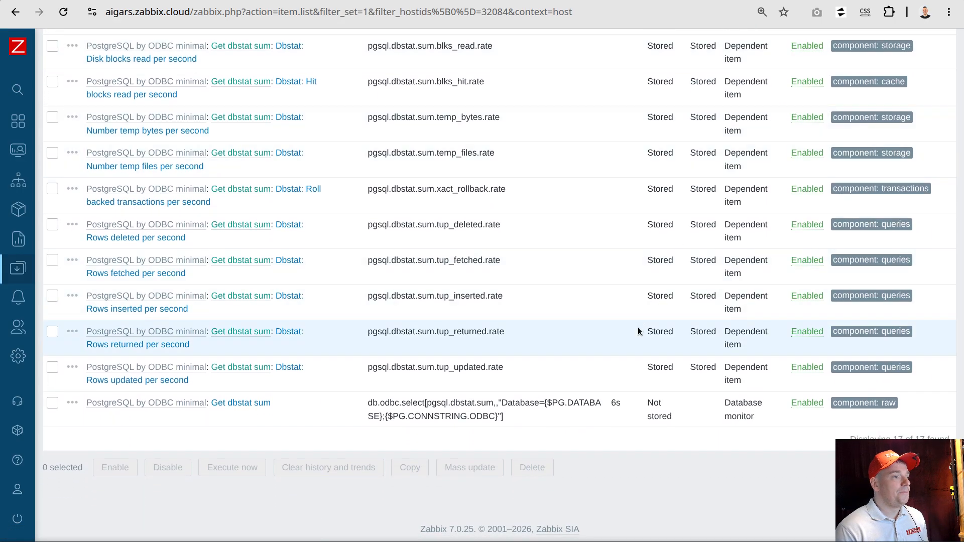
scroll(638, 327, up, 6)
click(190, 79)
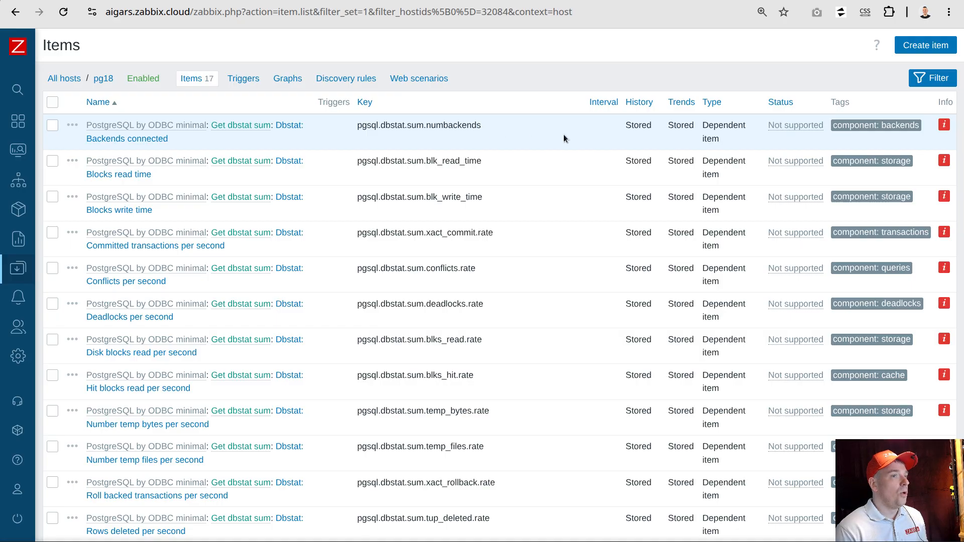
Examine the key and error details of the Get dbstat sum master item, then close the error popup
scroll(563, 135, down, 6)
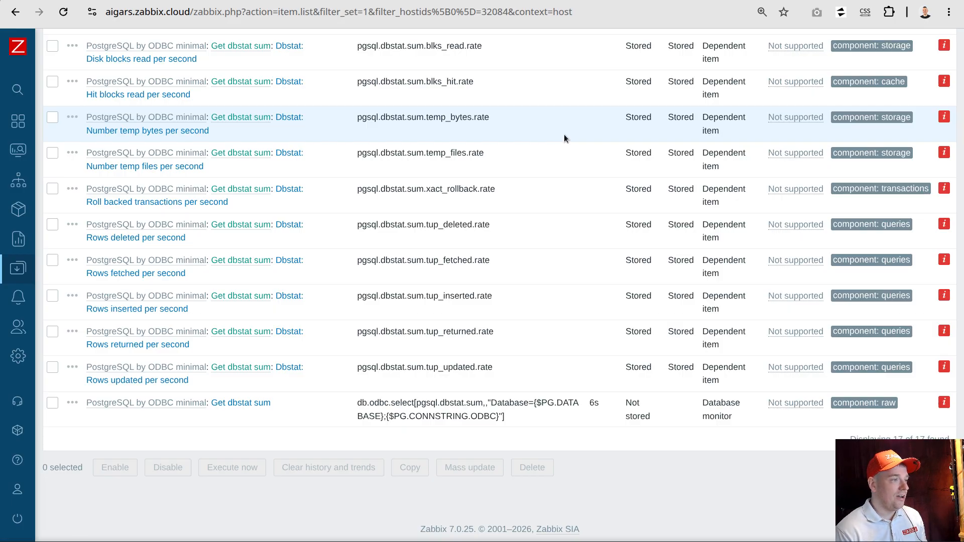
drag(357, 404, 516, 419)
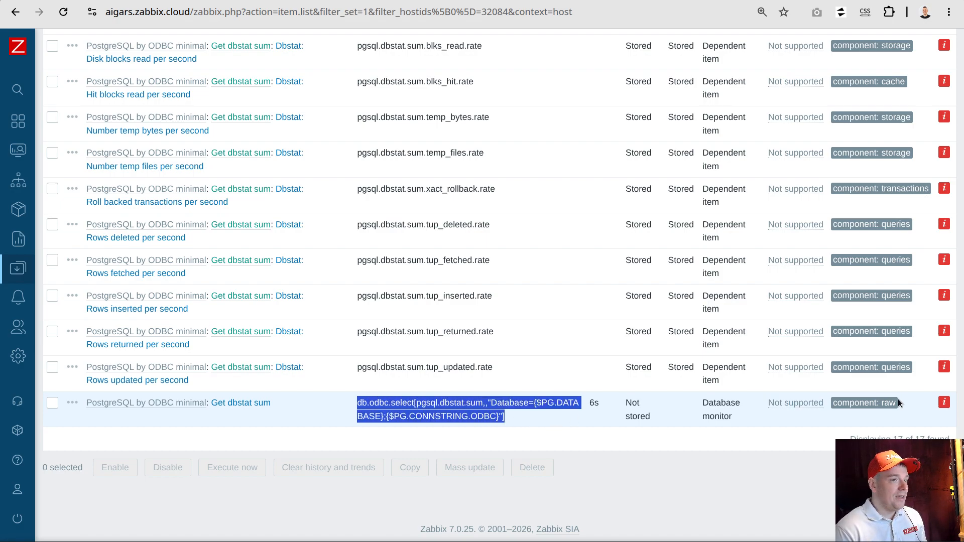
click(945, 409)
click(943, 405)
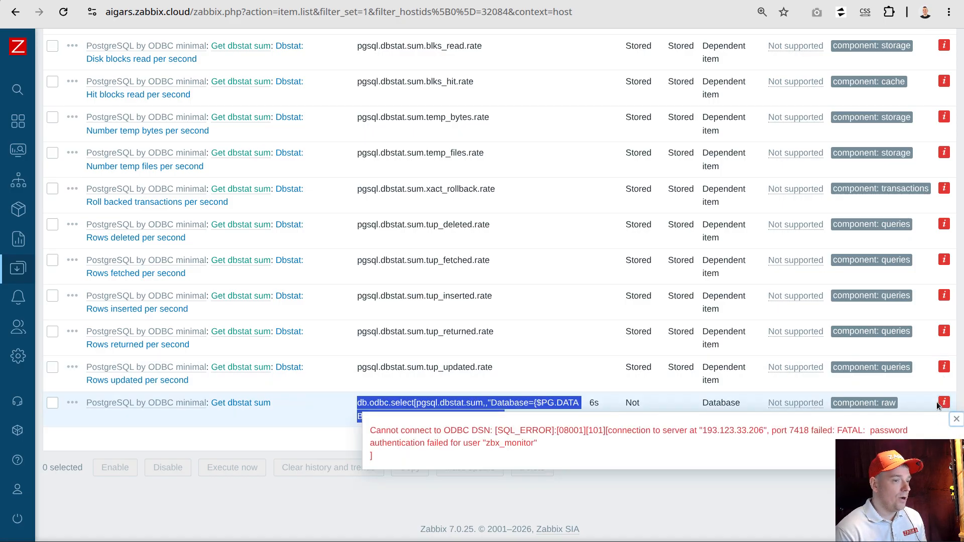
click(949, 422)
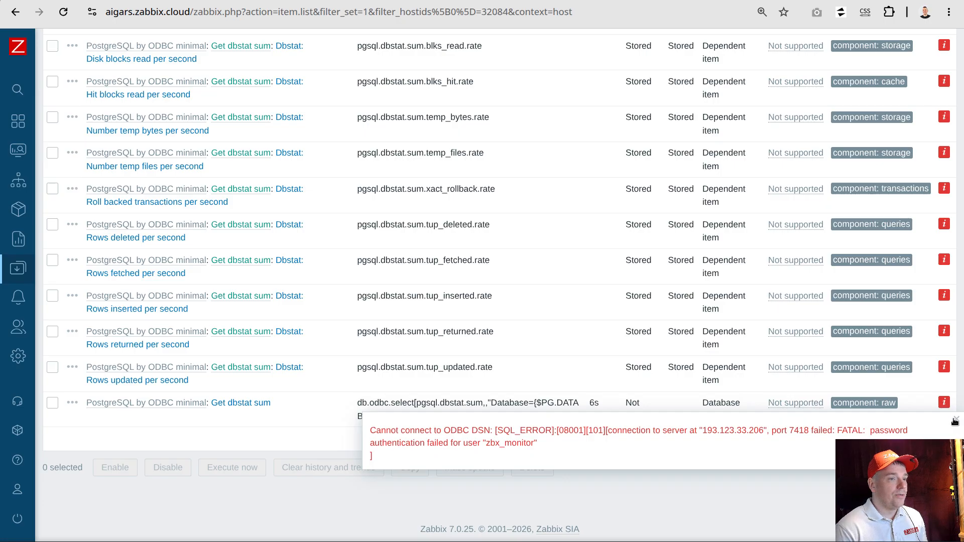
key(Escape)
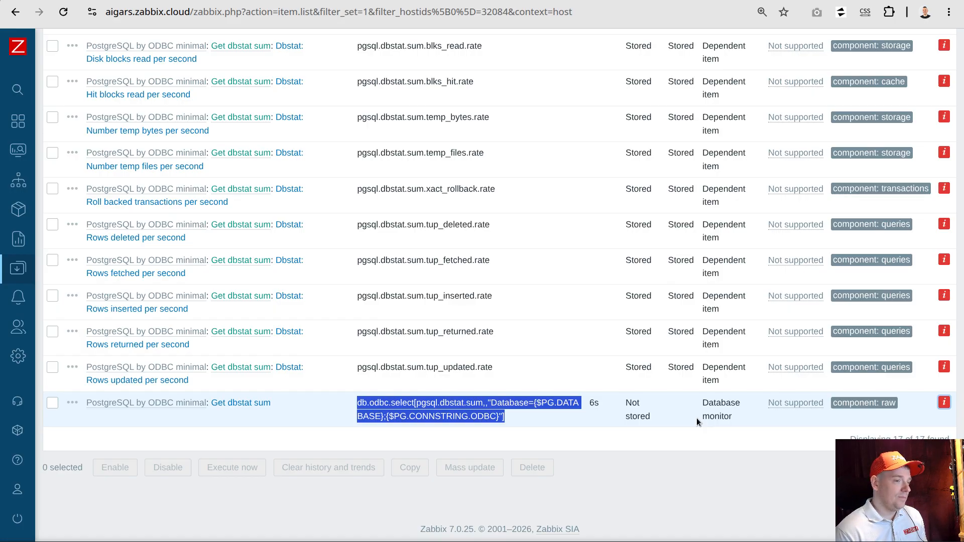
Clone the parent template's Get dbstat sum item and insert a space before the "Database=" parameter in the clone's key
click(508, 409)
drag(504, 416, 357, 403)
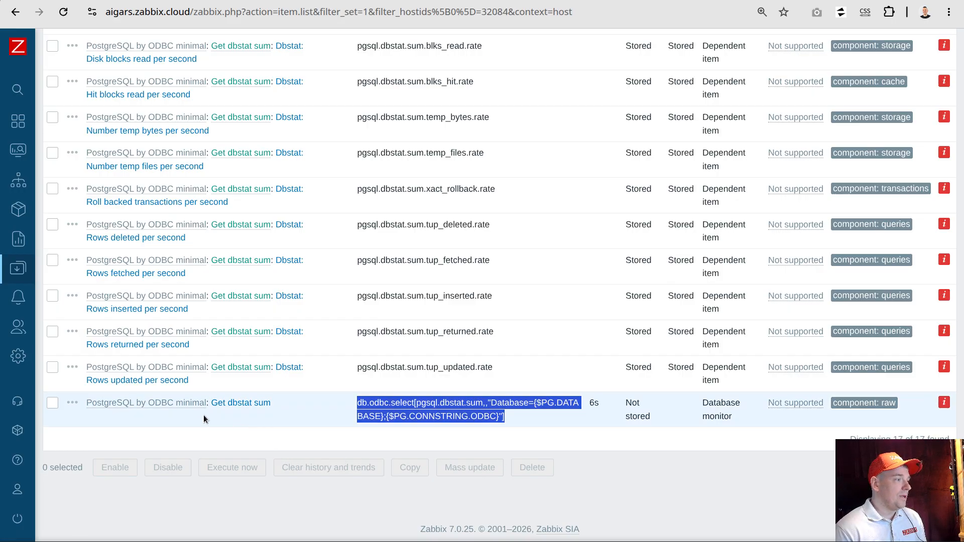
click(239, 404)
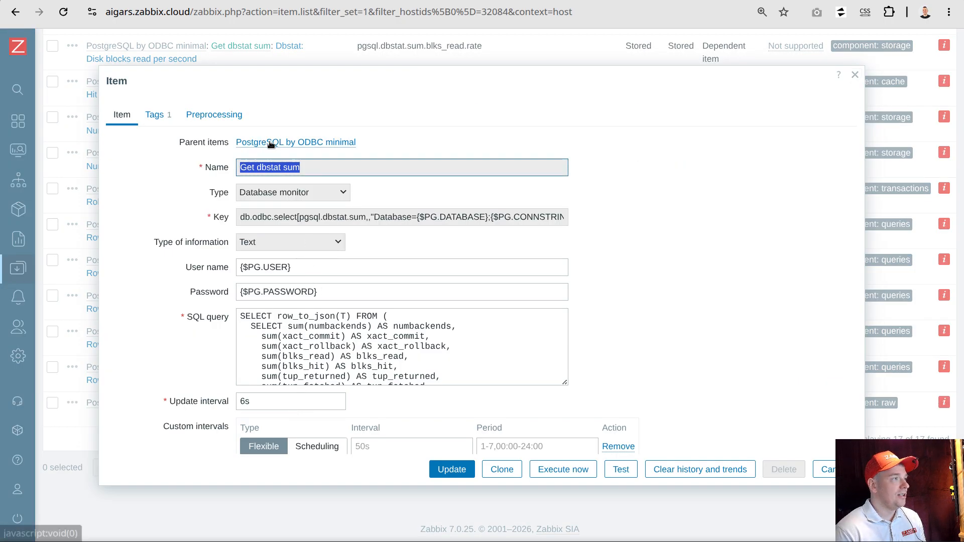
click(269, 142)
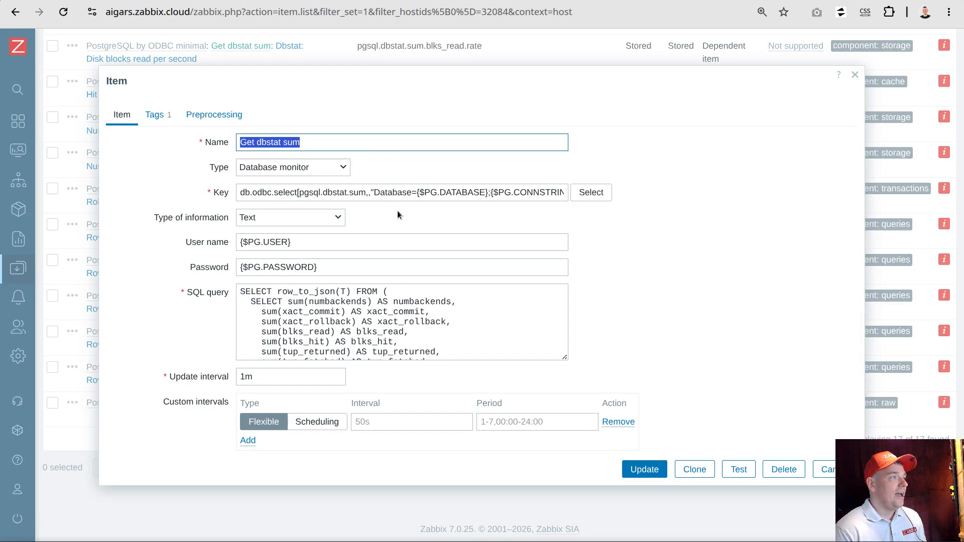
click(696, 470)
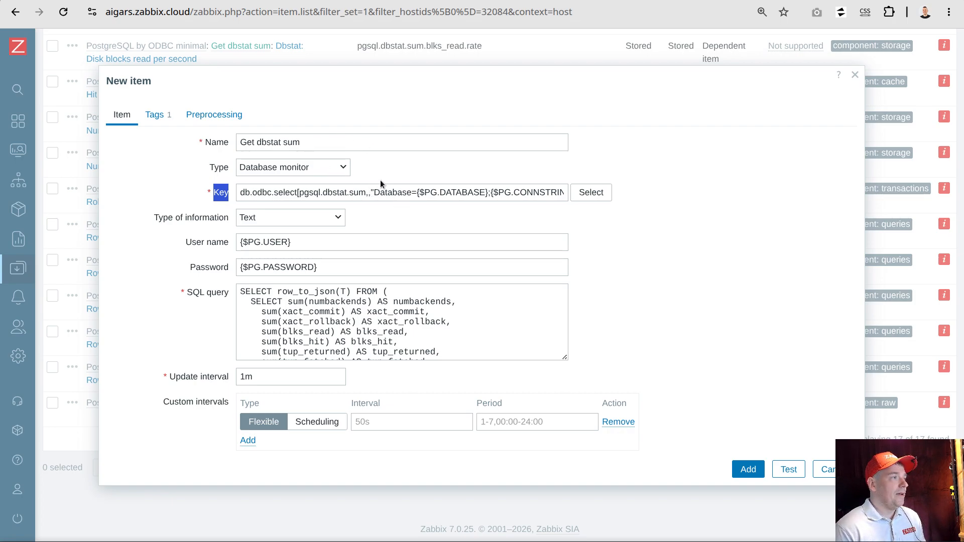
click(372, 195)
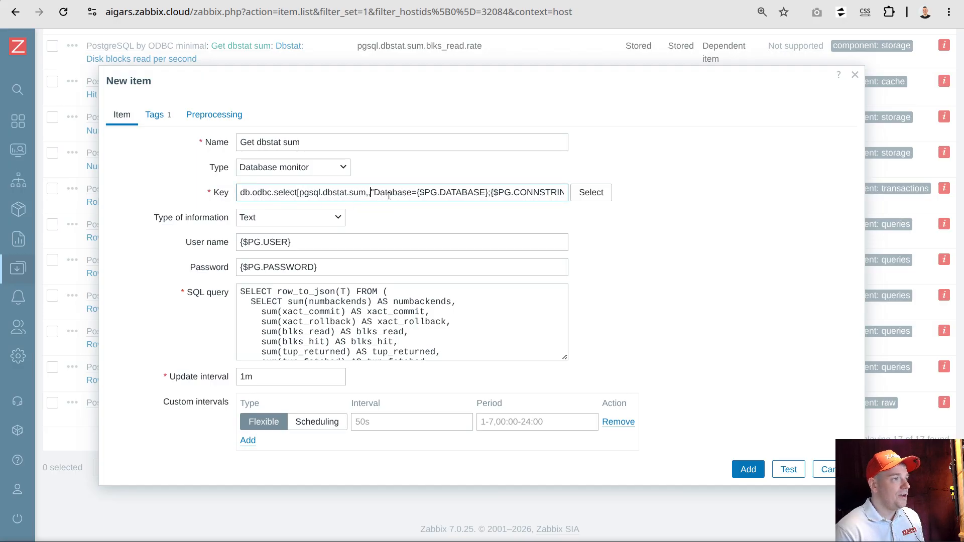
text(,)
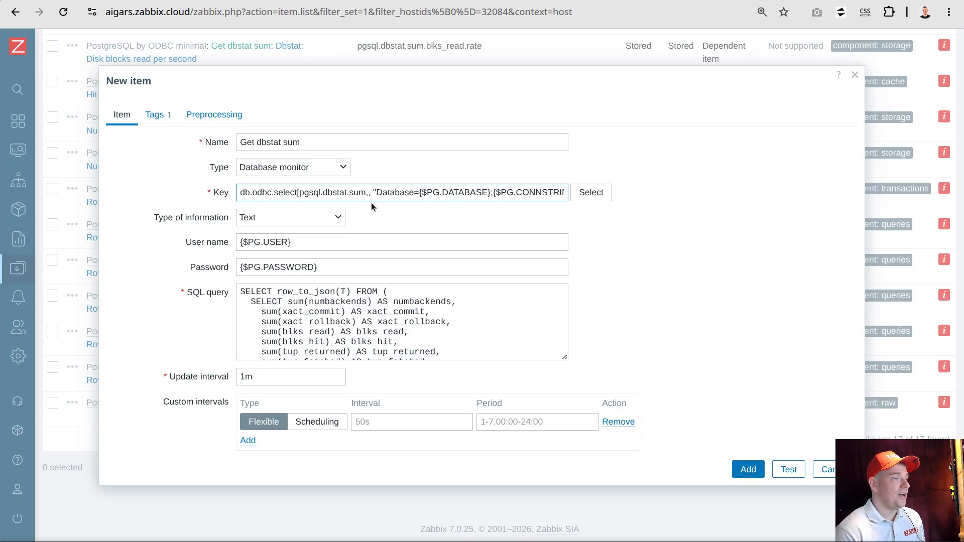
Set the cloned item's update interval to 6s and add the item to the template
double_click(260, 377)
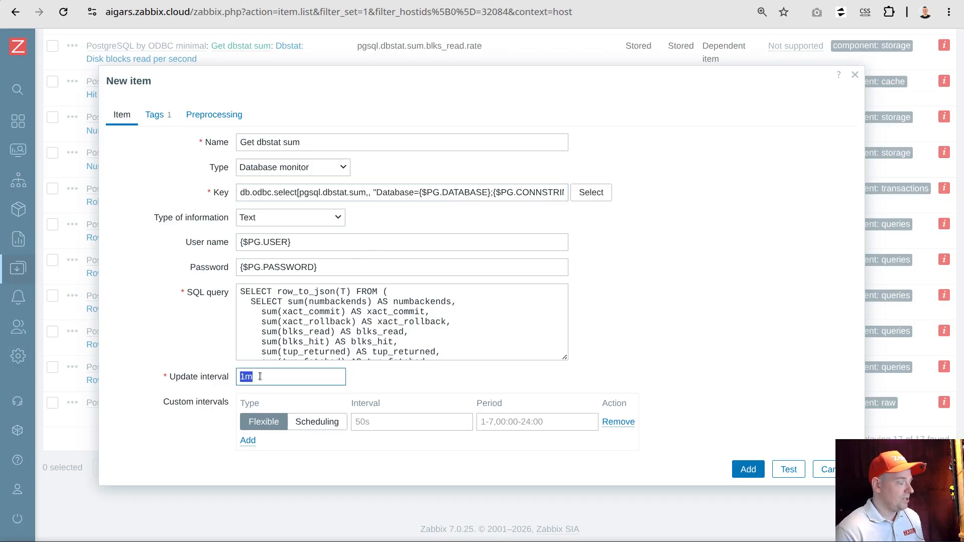
text(6s)
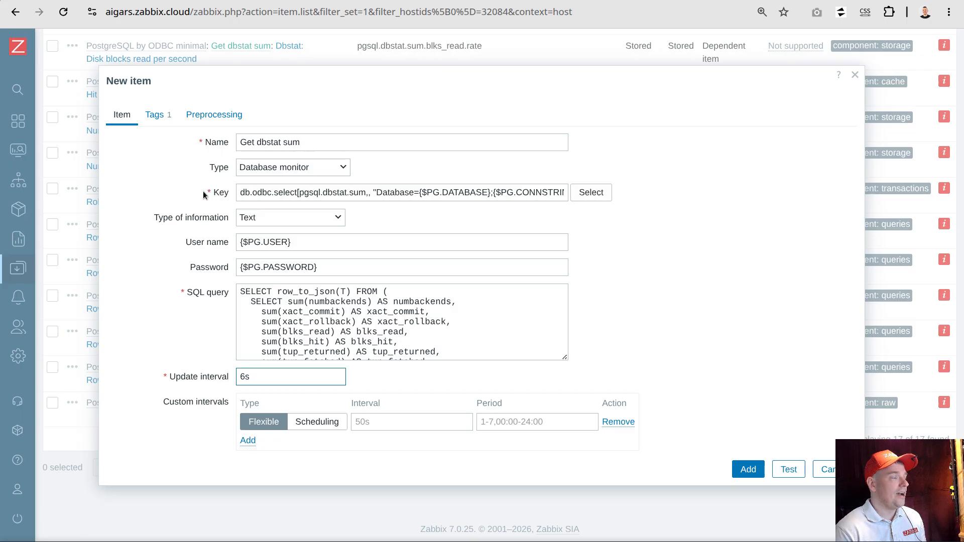
click(748, 469)
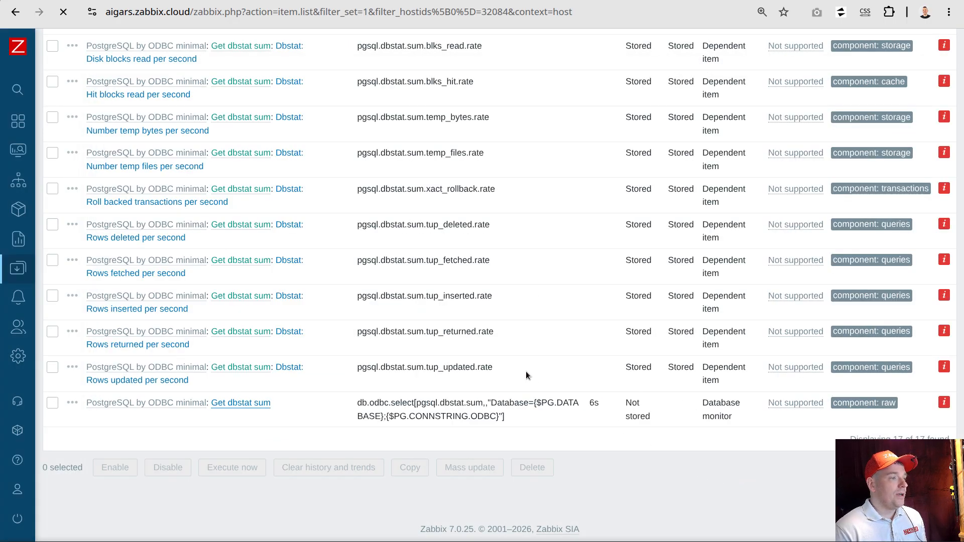
In the template definition of the original Get dbstat sum item, change the type to Dependent item and clear the description
scroll(530, 369, down, 7)
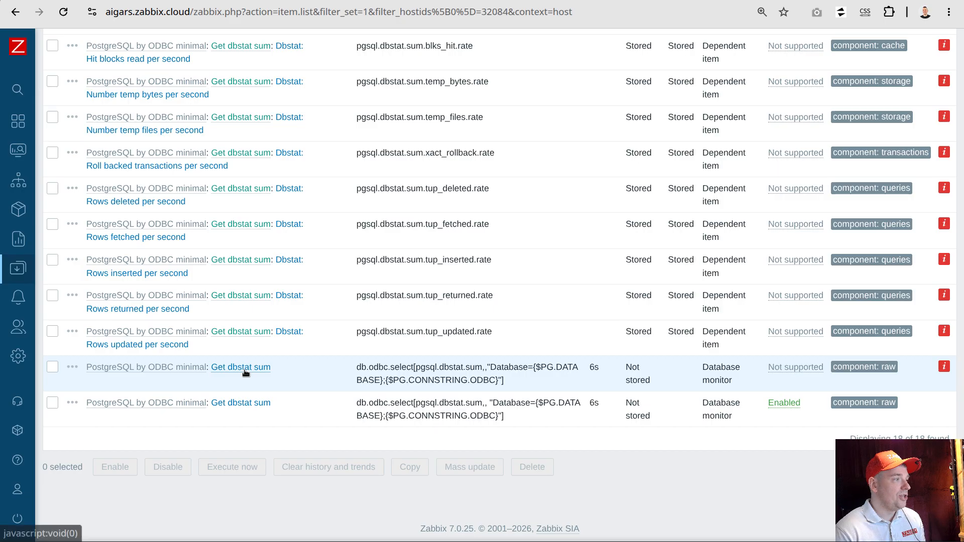
click(243, 368)
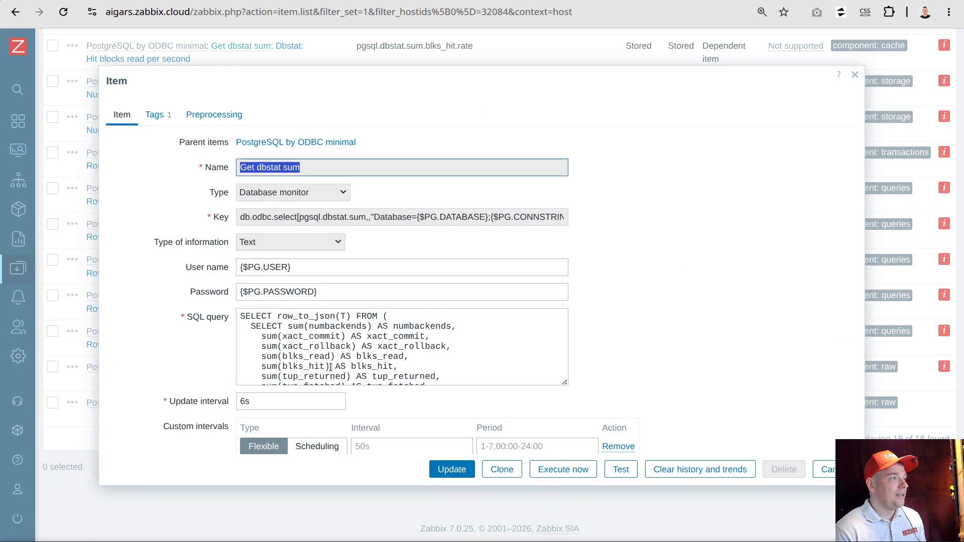
click(273, 143)
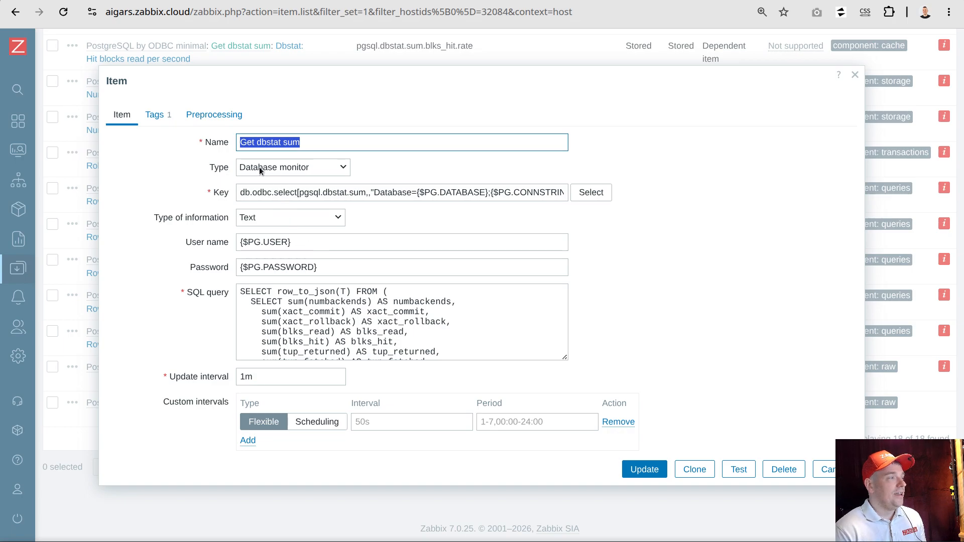
click(309, 170)
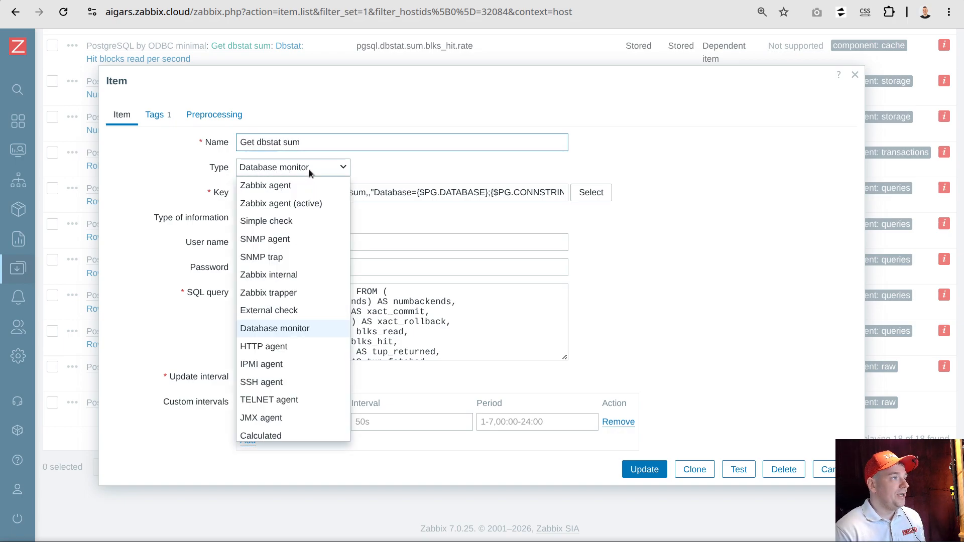
scroll(288, 302, down, 2)
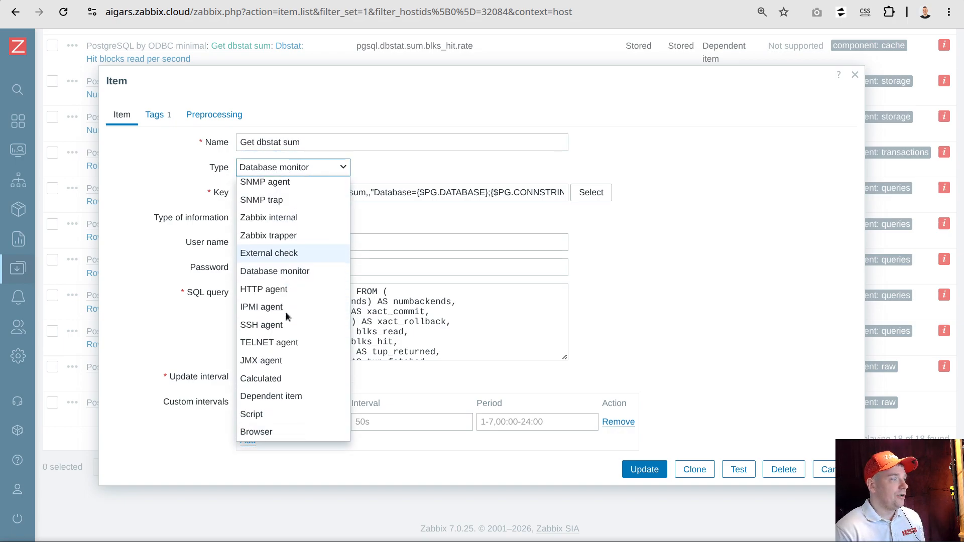
click(274, 397)
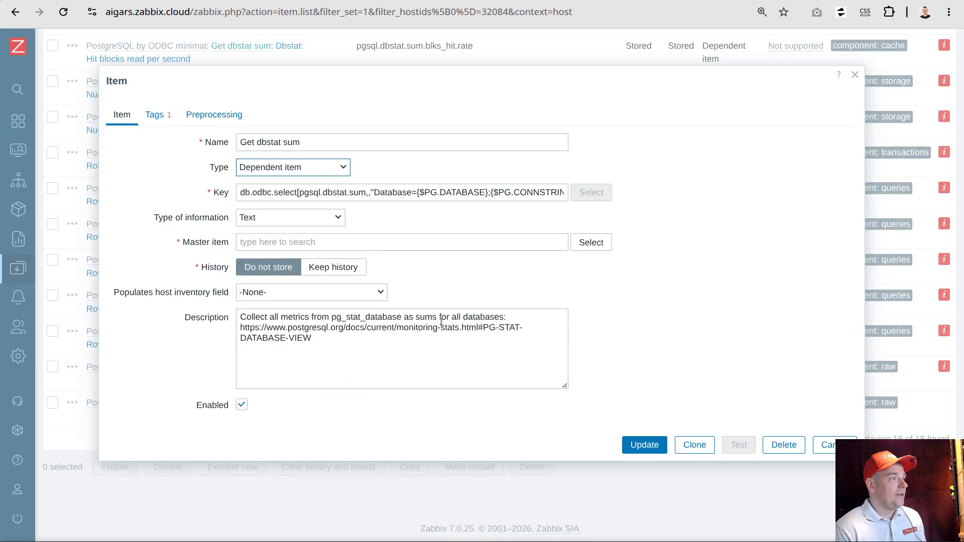
drag(330, 341, 203, 282)
key(BackSpace)
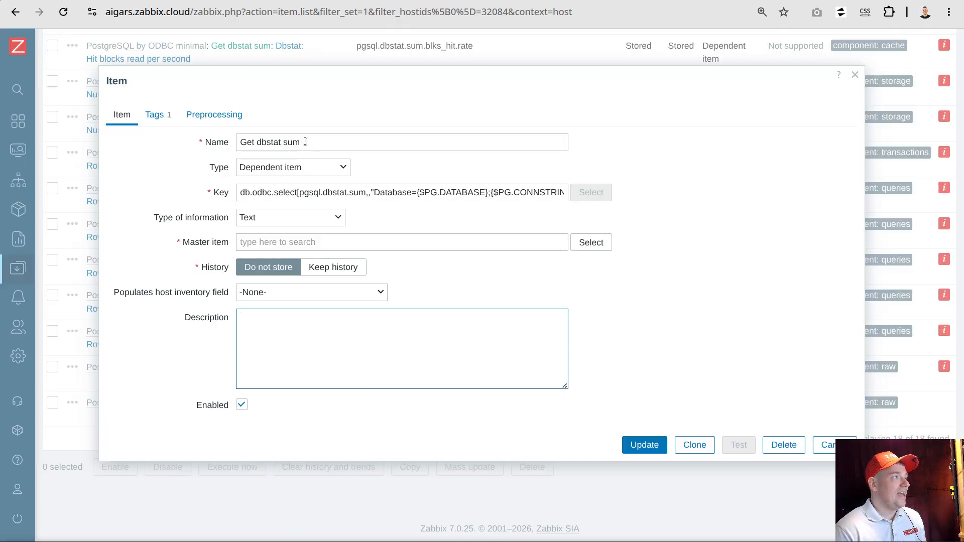
Replace the item's key with check.for.errors[Get dbstat sum], reusing the item name as the key parameter
click(225, 140)
right_click(272, 148)
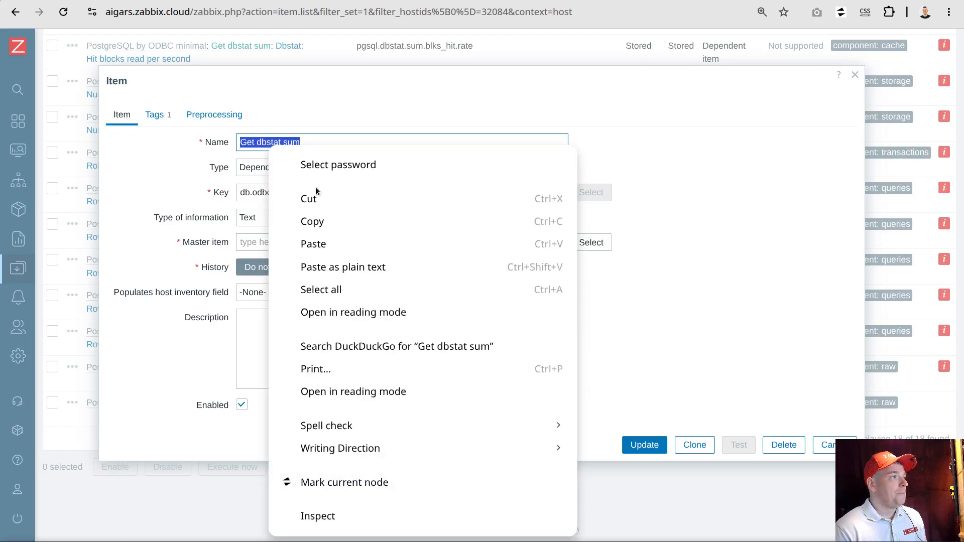
click(320, 220)
double_click(281, 193)
click(279, 193)
key(ctrl+a)
text(check.for.errors)
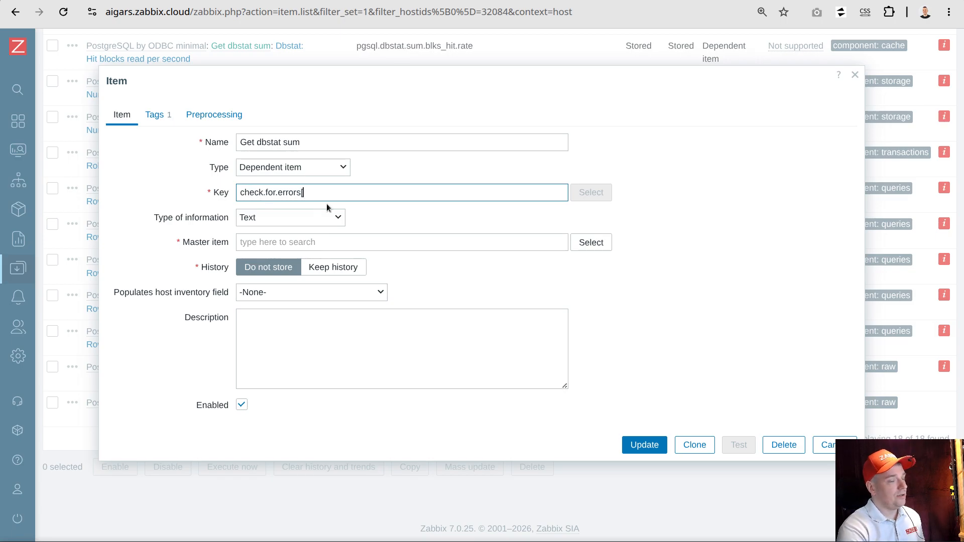
text([)
key(ctrl+v)
text(])
drag(301, 143, 239, 143)
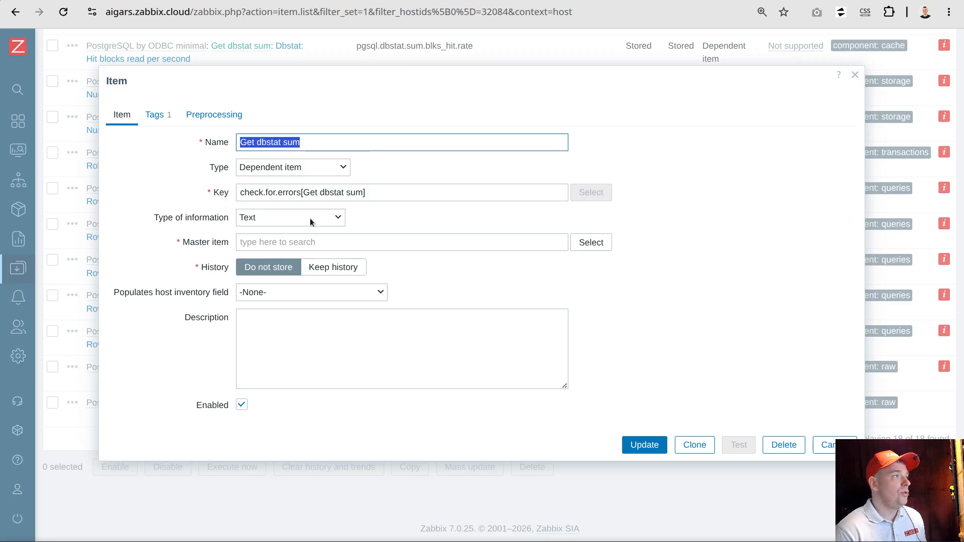
Add a "Check for not supported value" preprocessing step for any error with Discard value on fail, and try to update the item
click(214, 115)
click(224, 143)
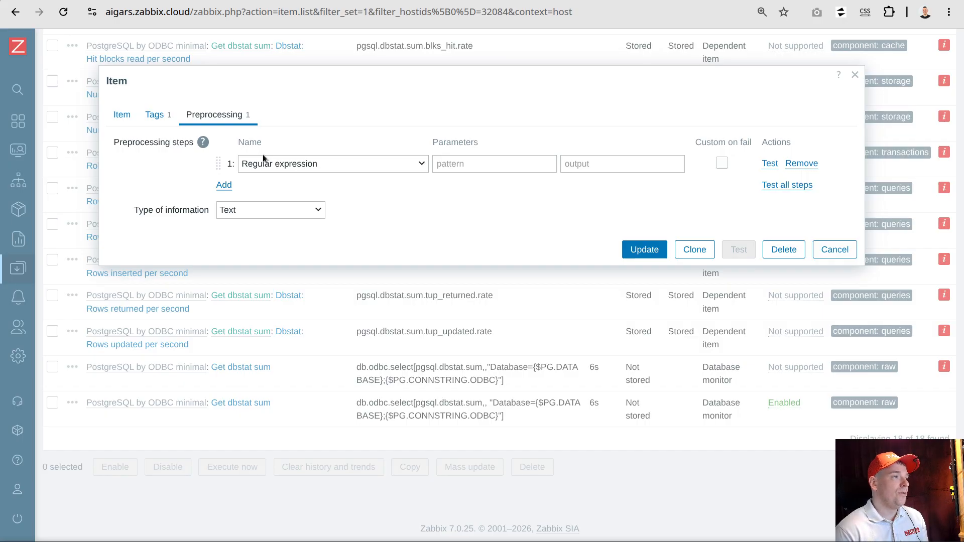
click(370, 163)
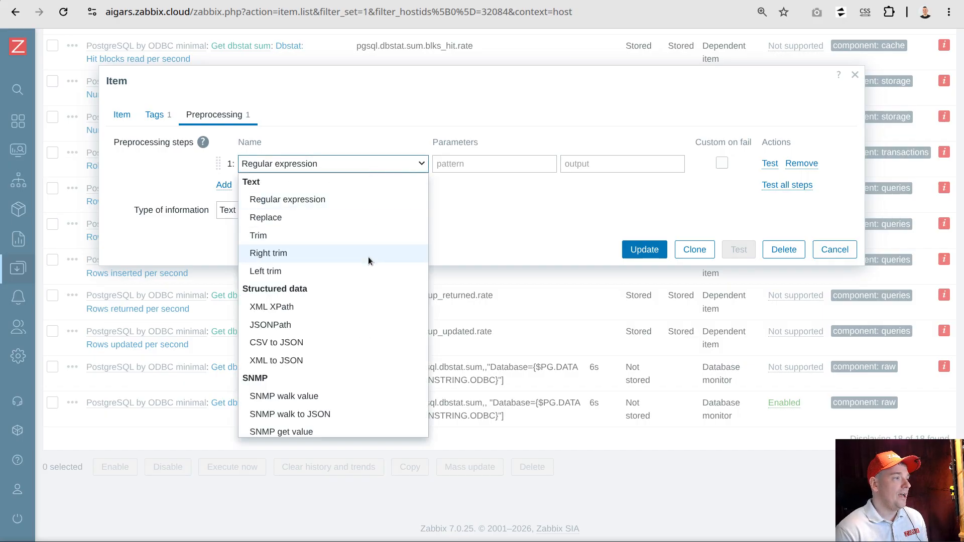
scroll(369, 258, down, 4)
scroll(316, 330, down, 3)
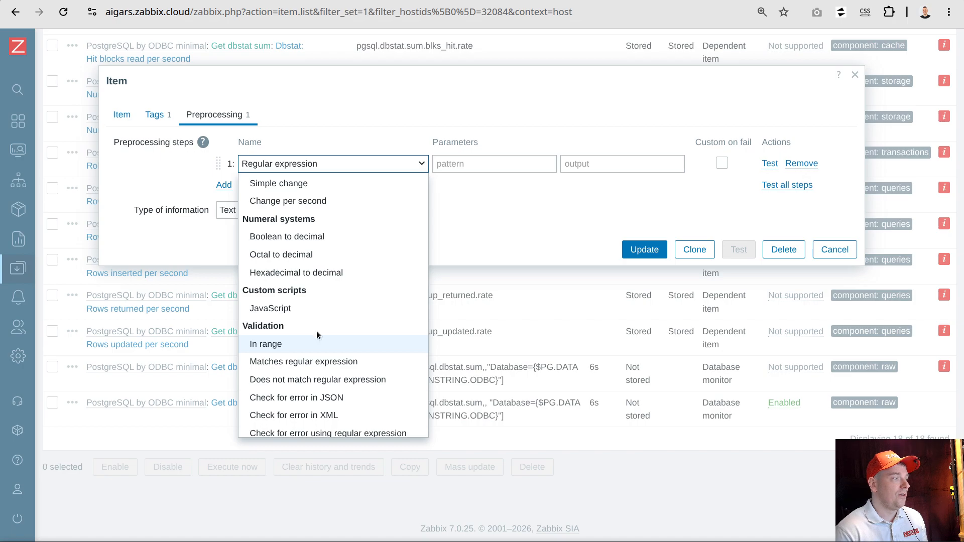
click(303, 371)
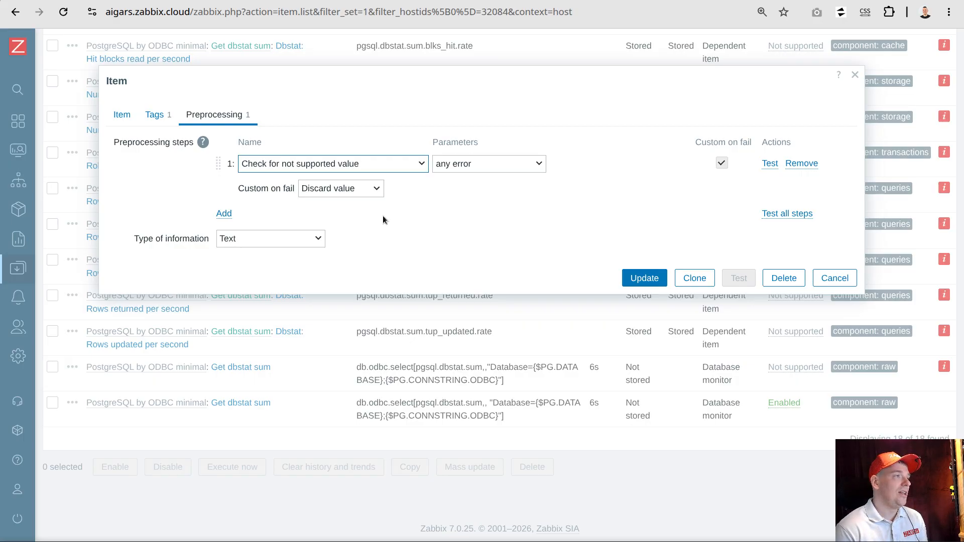
click(651, 282)
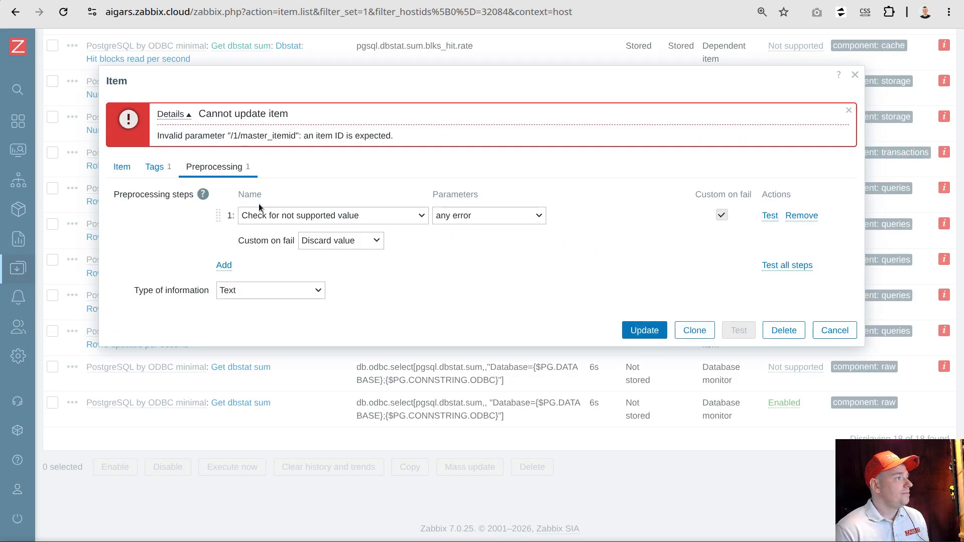
Assign the cloned Get dbstat sum database monitor item as the master item, update the dependent item, and dismiss the notification
click(120, 167)
click(596, 297)
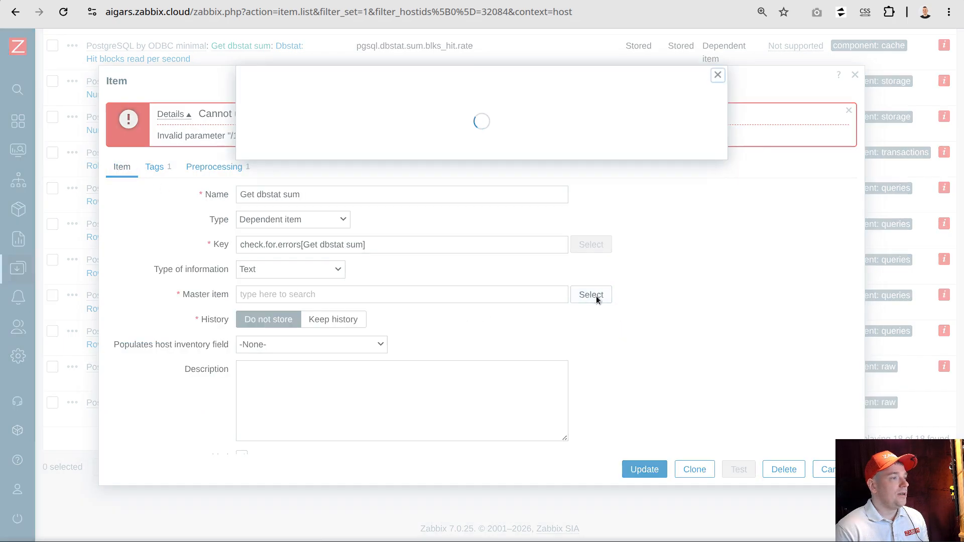
scroll(447, 272, down, 2)
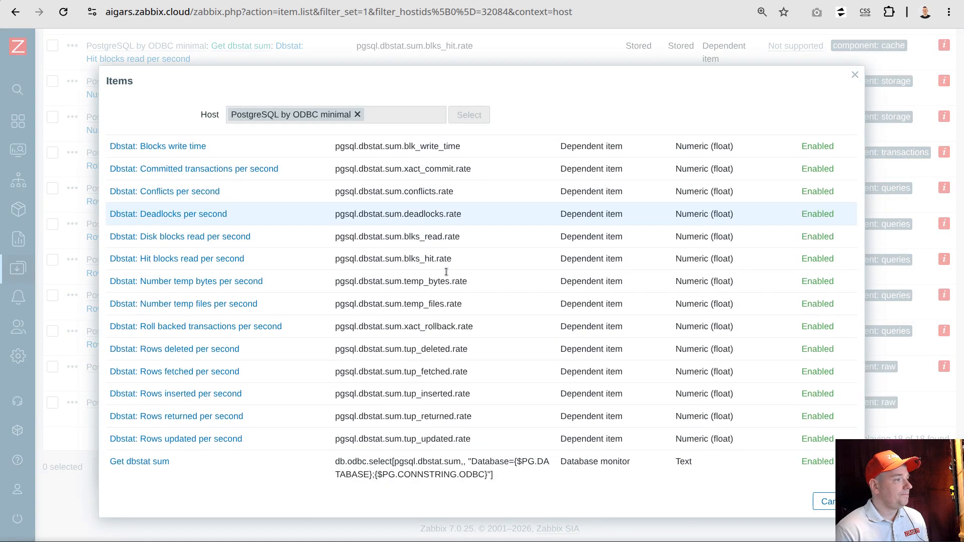
click(156, 461)
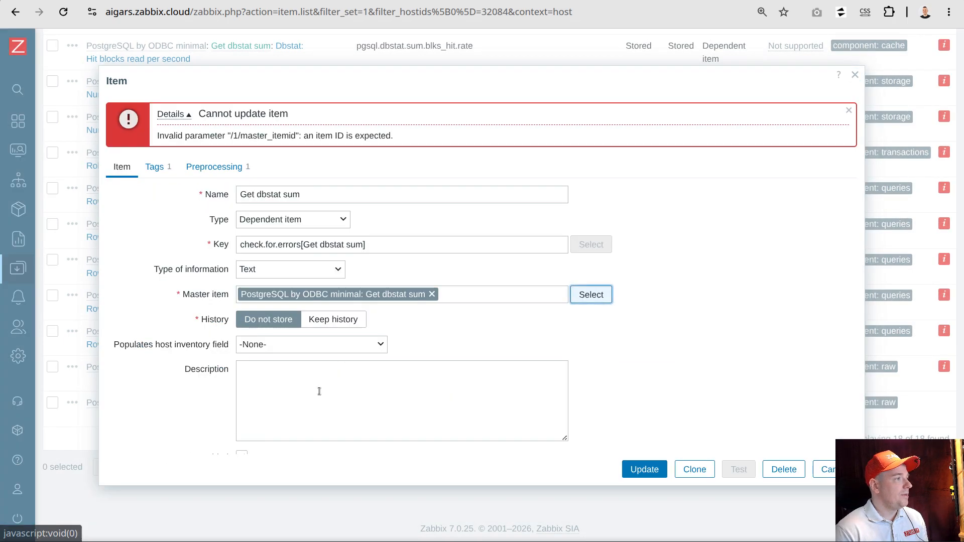
click(223, 165)
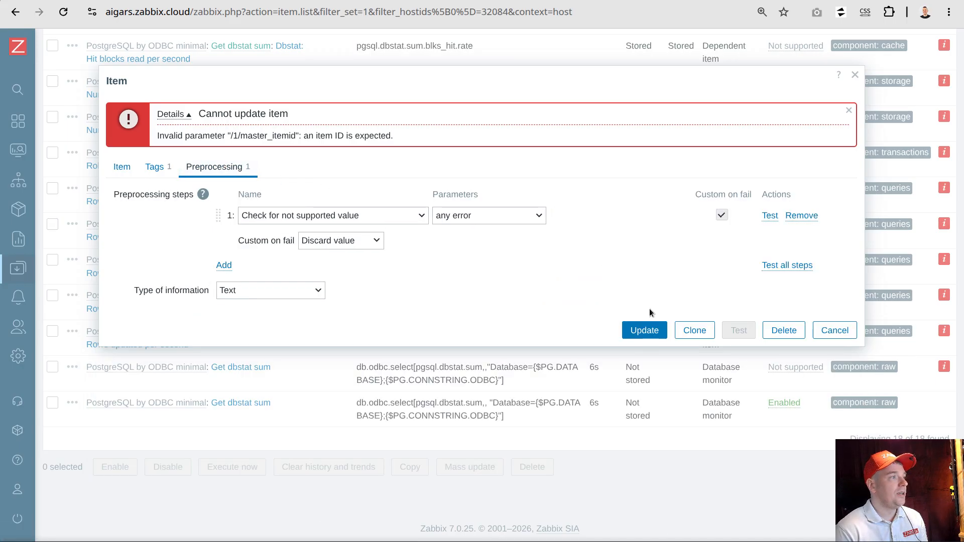
click(645, 332)
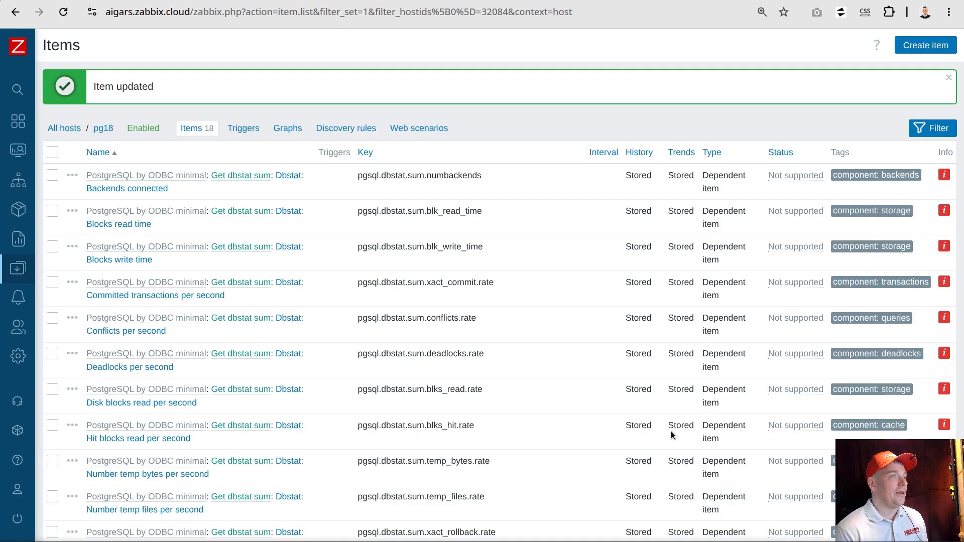
click(949, 81)
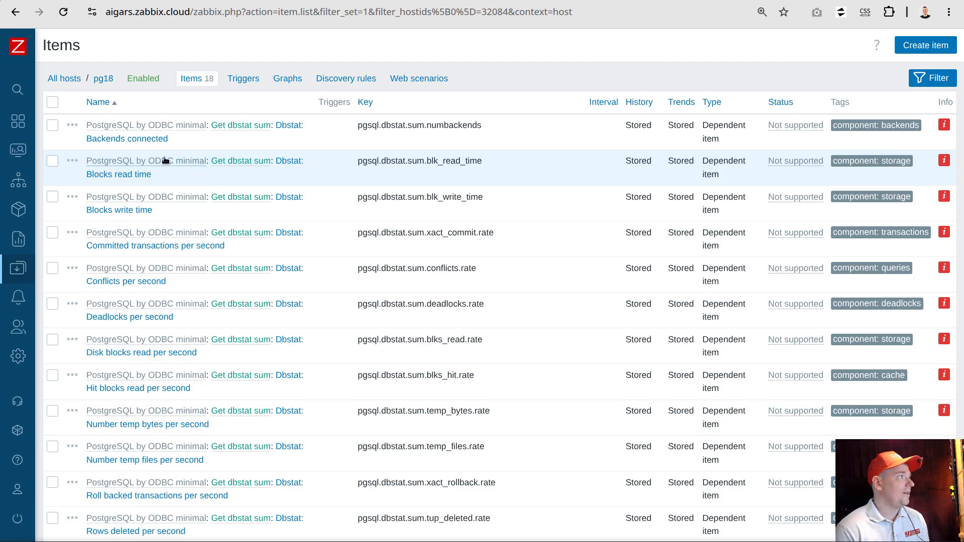
Correct the password in the {$PG.PASSWORD} macro of host pg18 and save the host
click(102, 78)
click(235, 116)
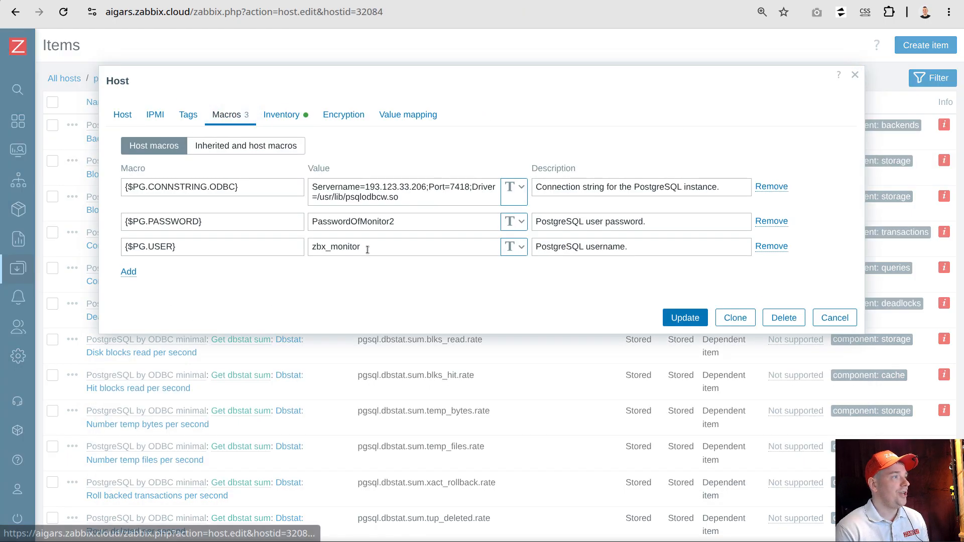
click(411, 221)
click(695, 320)
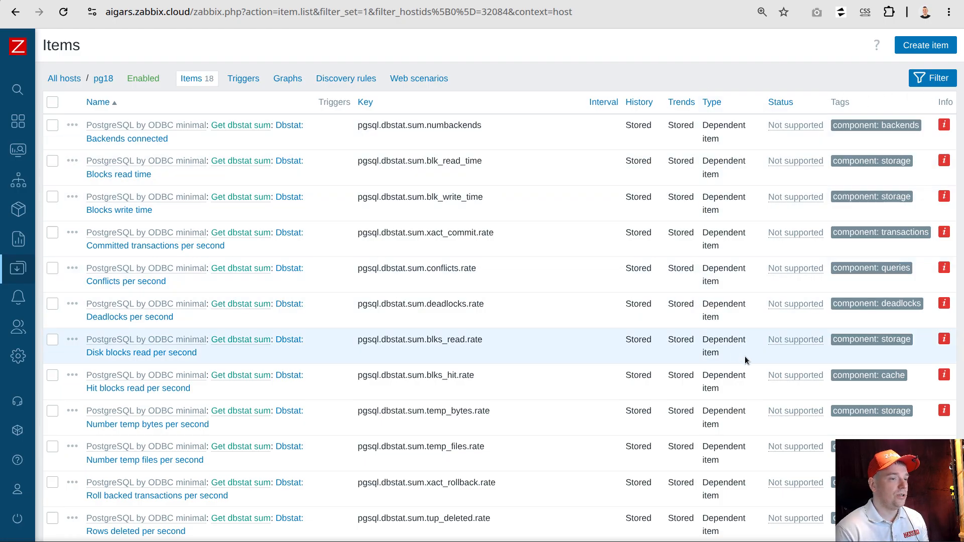
Reload the pg18 item list and check the statuses of the dependent items
click(63, 16)
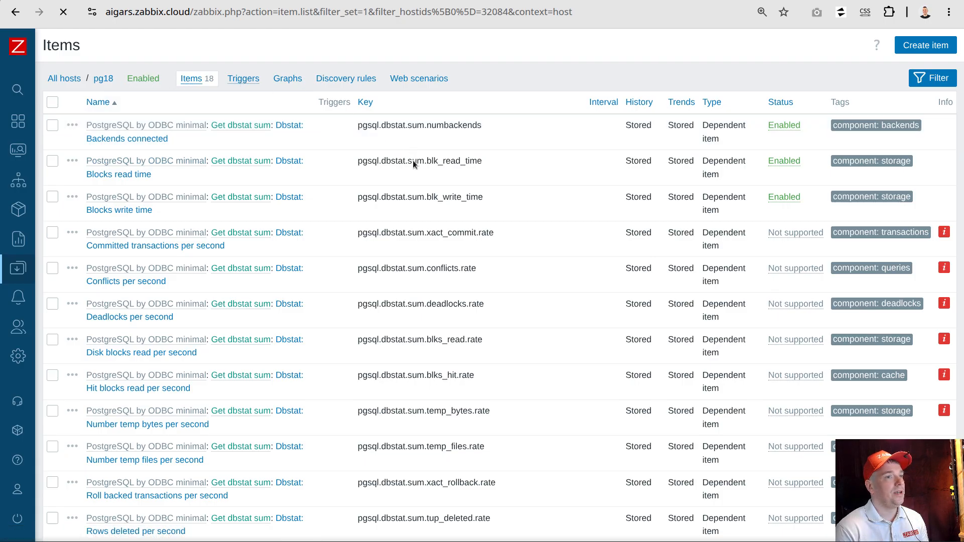
scroll(457, 244, down, 5)
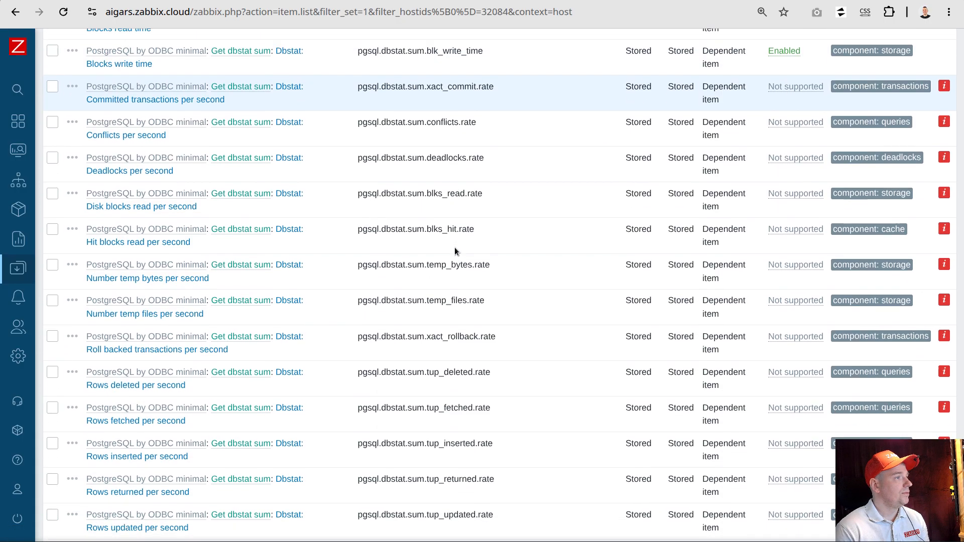
scroll(460, 248, down, 2)
scroll(461, 246, up, 8)
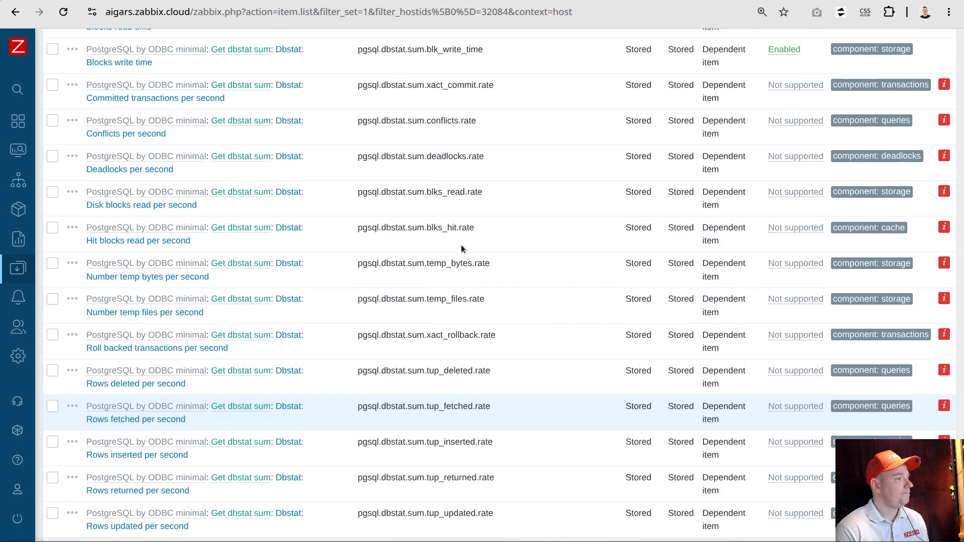
Reload the pg18 item list and examine the item statuses and the type of the Get dbstat sum master item
click(192, 78)
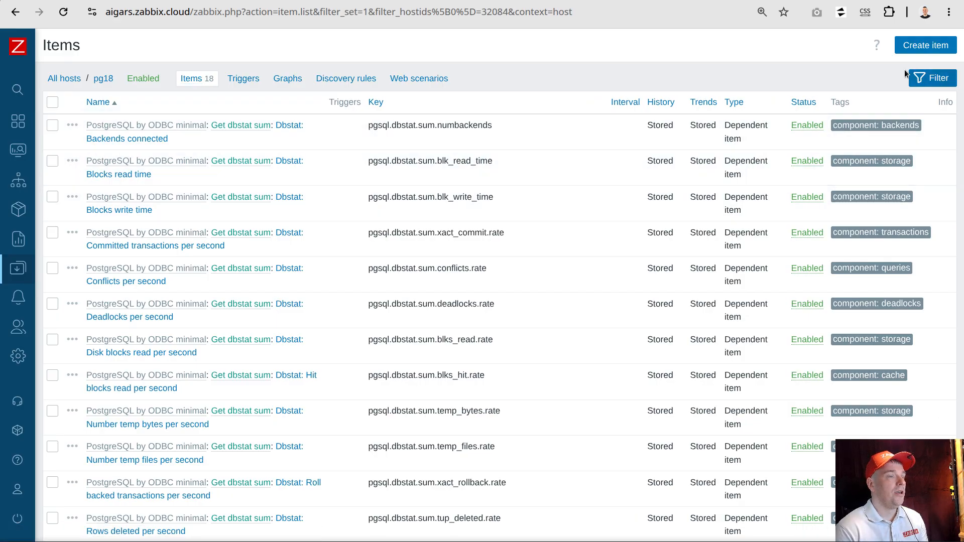
scroll(840, 108, down, 4)
scroll(841, 109, down, 3)
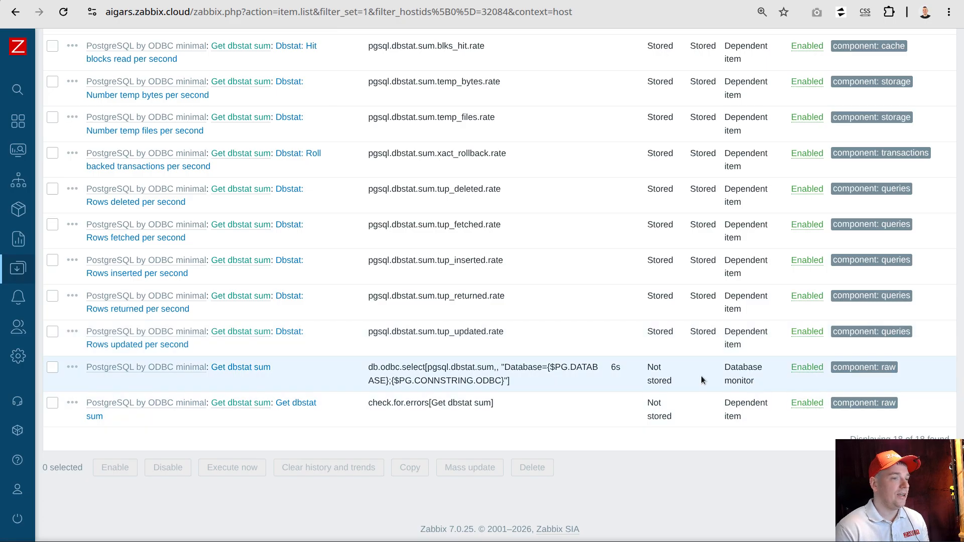
scroll(489, 386, up, 7)
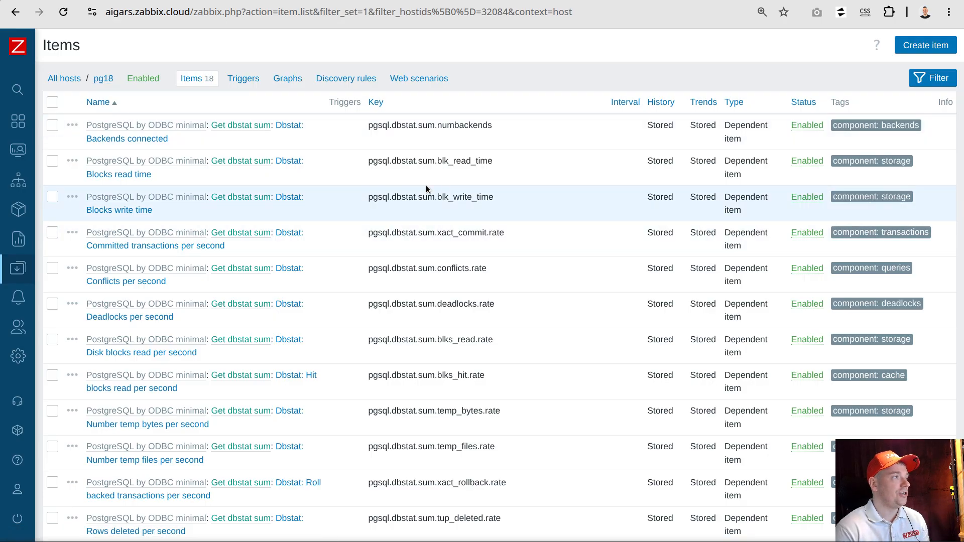
scroll(420, 191, down, 7)
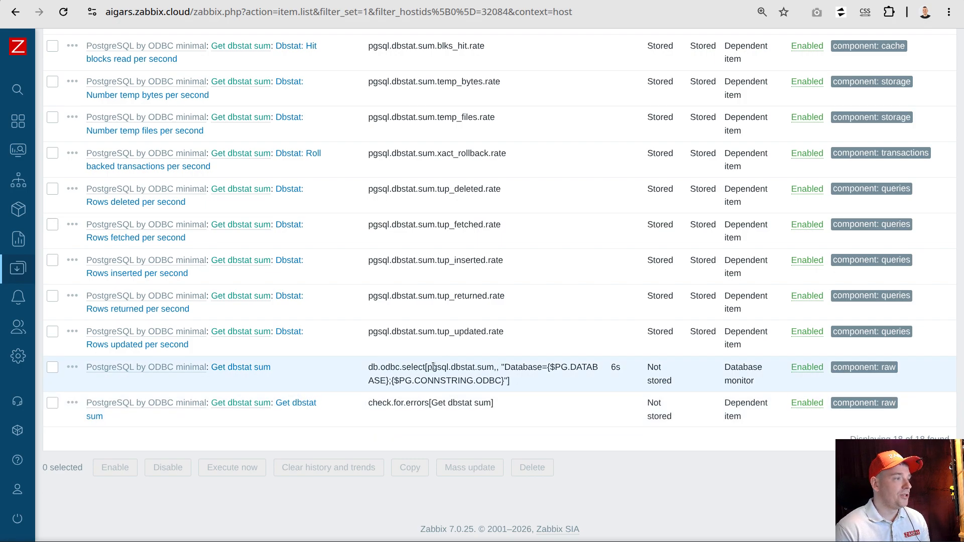
drag(723, 369, 748, 378)
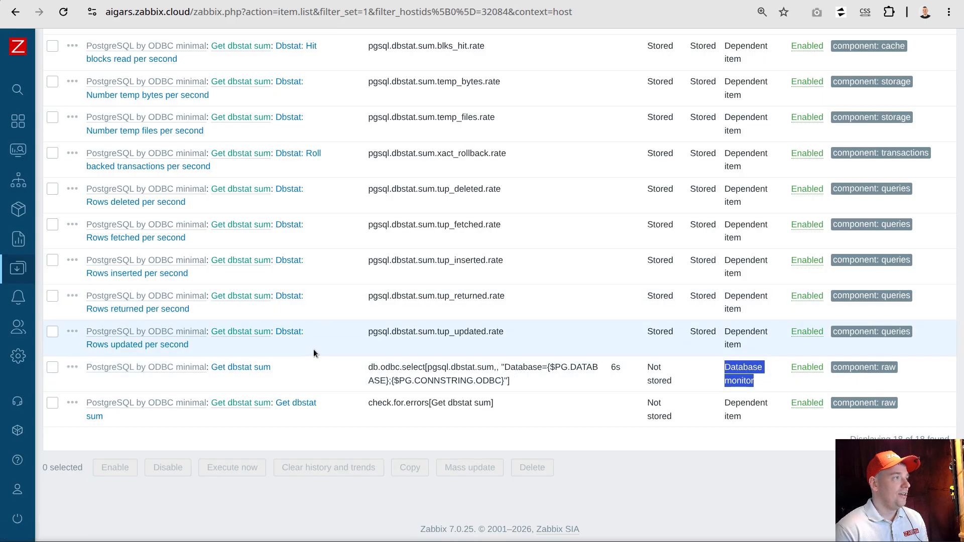
scroll(322, 352, up, 3)
scroll(327, 348, up, 3)
scroll(336, 334, down, 10)
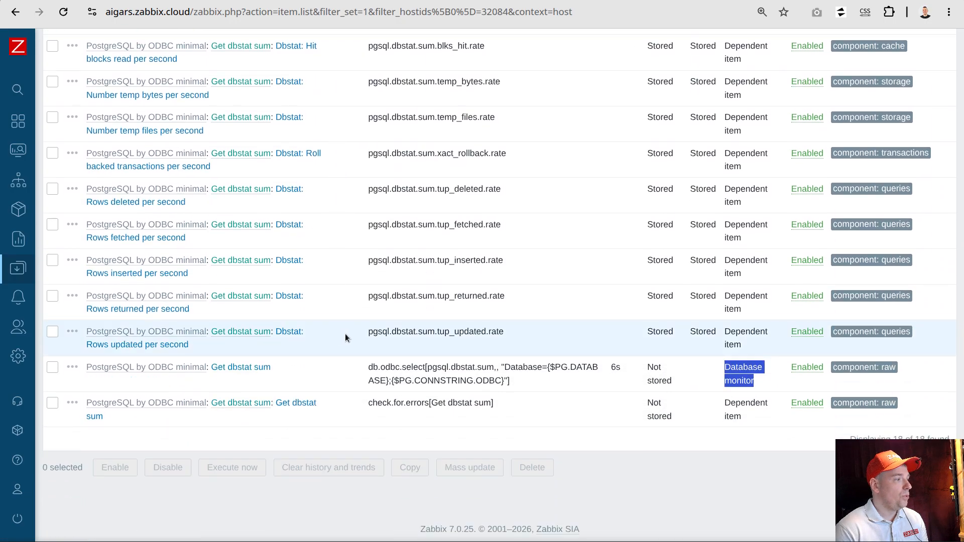
scroll(350, 362, up, 6)
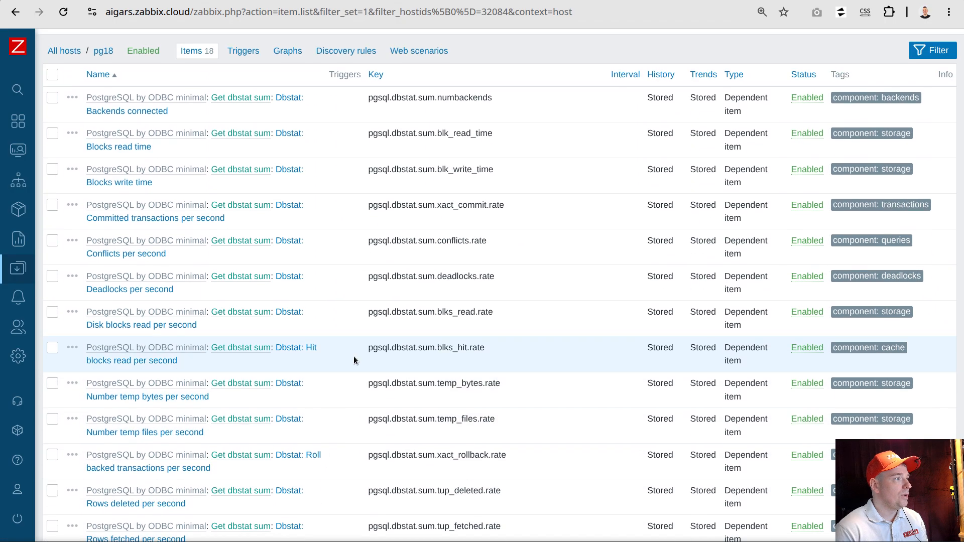
scroll(334, 191, down, 6)
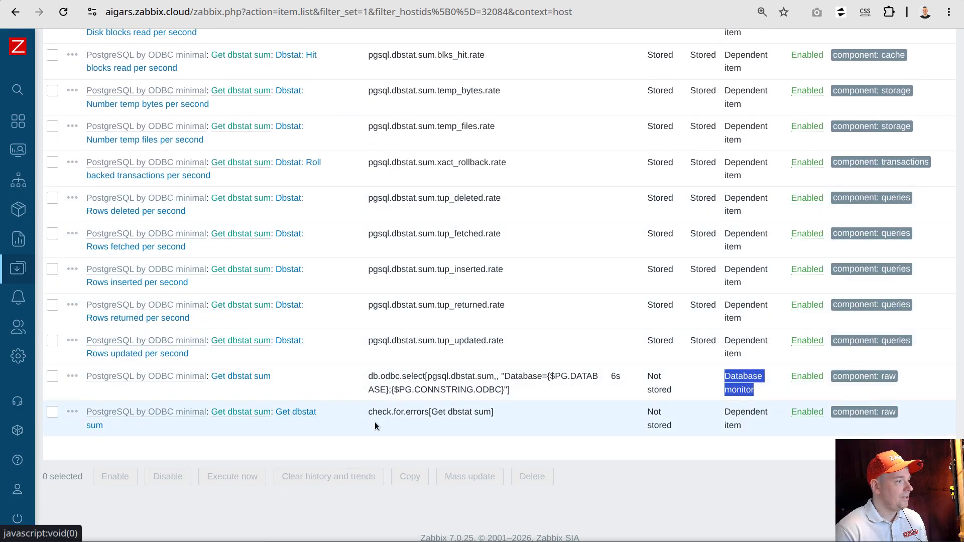
Examine the intermediate check.for.errors[Get dbstat sum] item and the Dbstat items in the chain, then refresh the pg18 item list
drag(320, 412, 278, 412)
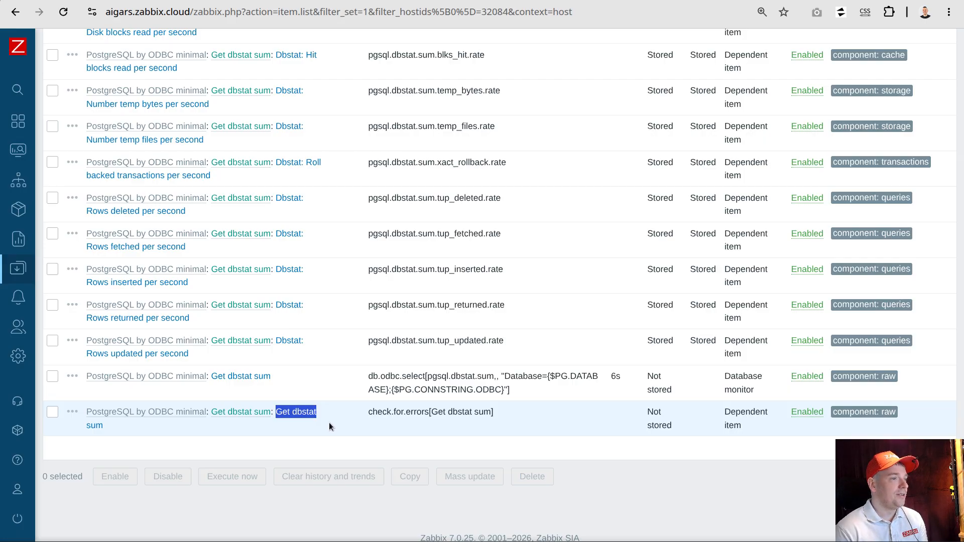
drag(304, 342, 273, 342)
drag(312, 306, 264, 305)
drag(308, 270, 263, 270)
drag(314, 242, 275, 234)
scroll(356, 279, up, 6)
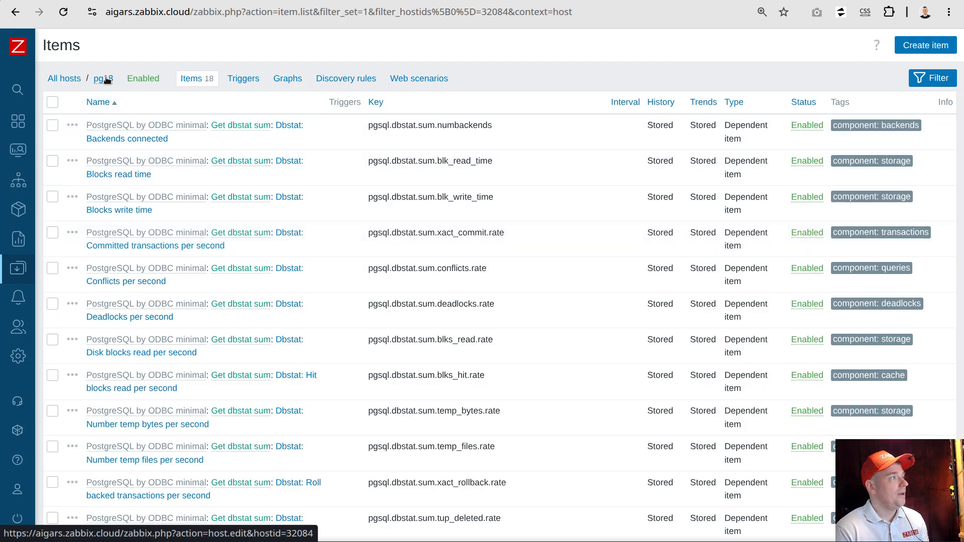
click(193, 78)
scroll(387, 275, down, 5)
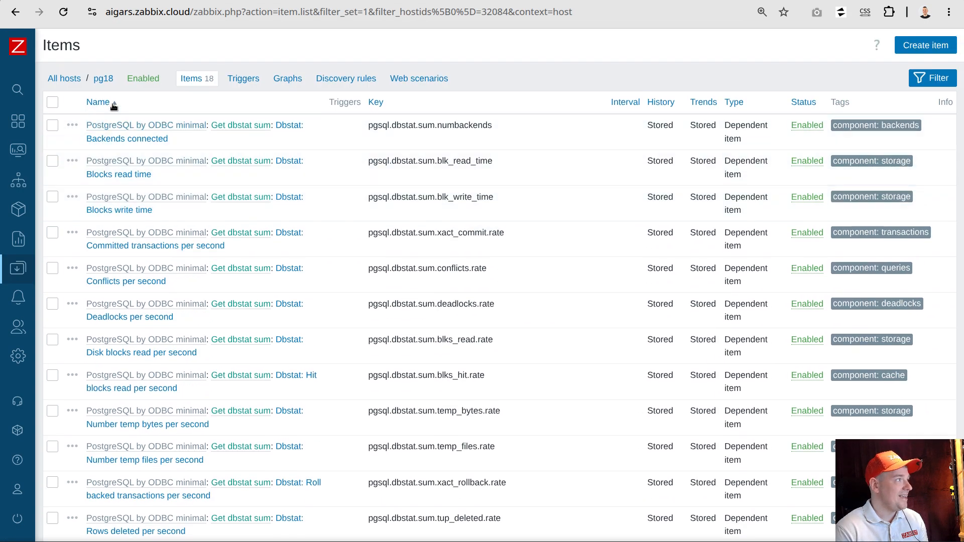
Make the password in the {$PG.PASSWORD} macro of host pg18 wrong, save the host, and dismiss the notification
click(103, 79)
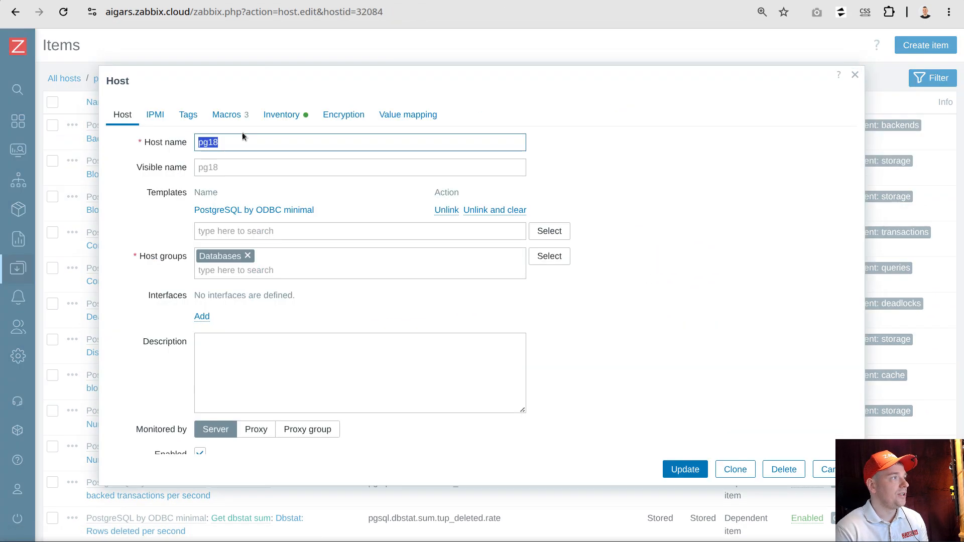
click(227, 115)
click(408, 220)
text(2)
click(680, 318)
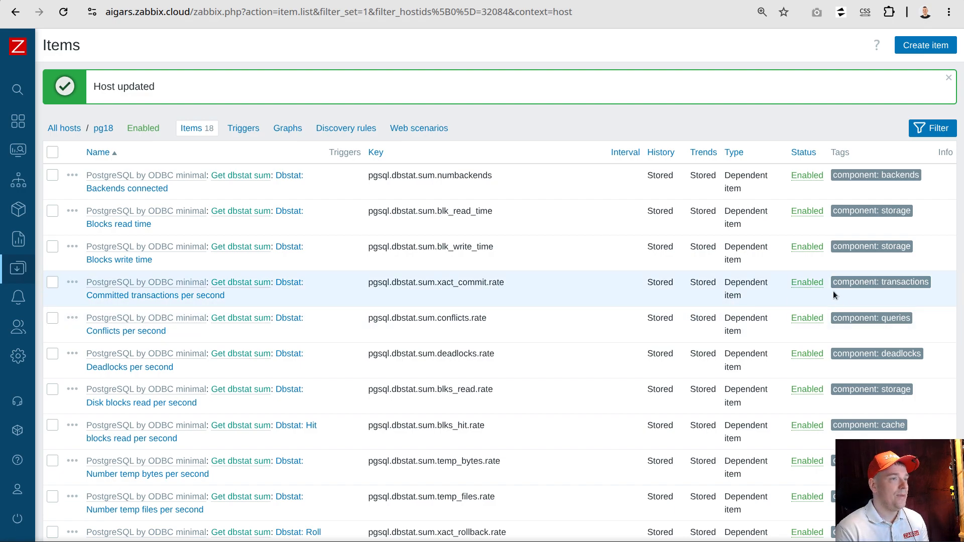
click(952, 79)
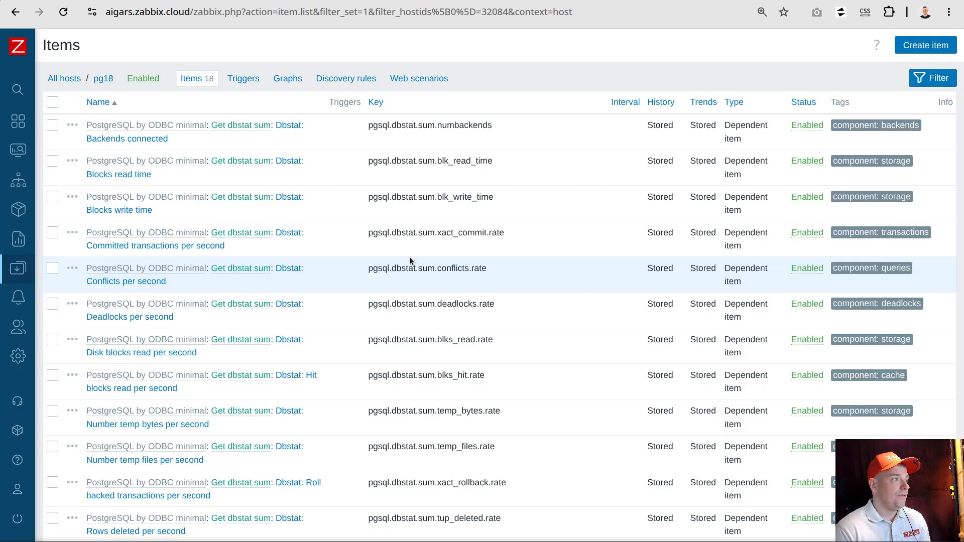
Reload the pg18 item list until the new statuses load, and view the error details of the Get dbstat sum database monitor item
scroll(613, 365, down, 6)
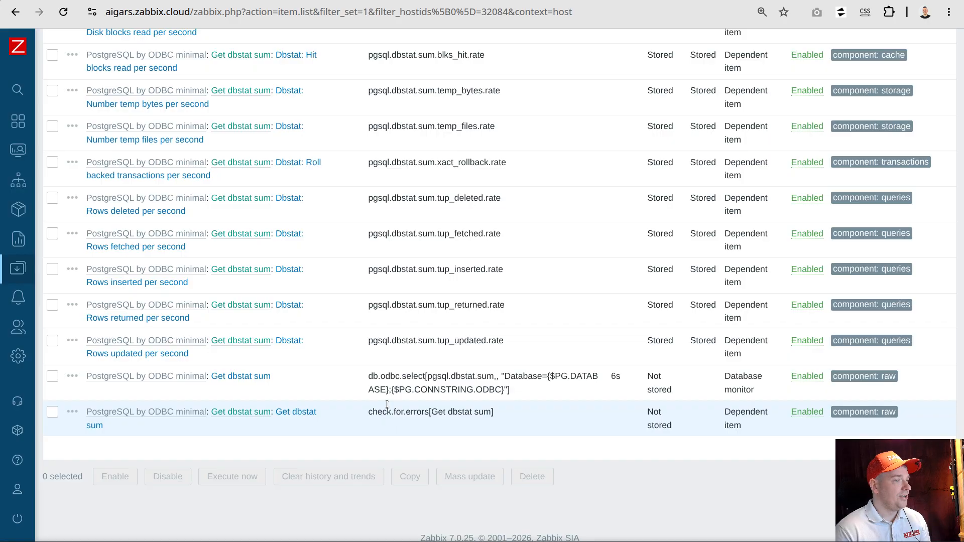
click(64, 13)
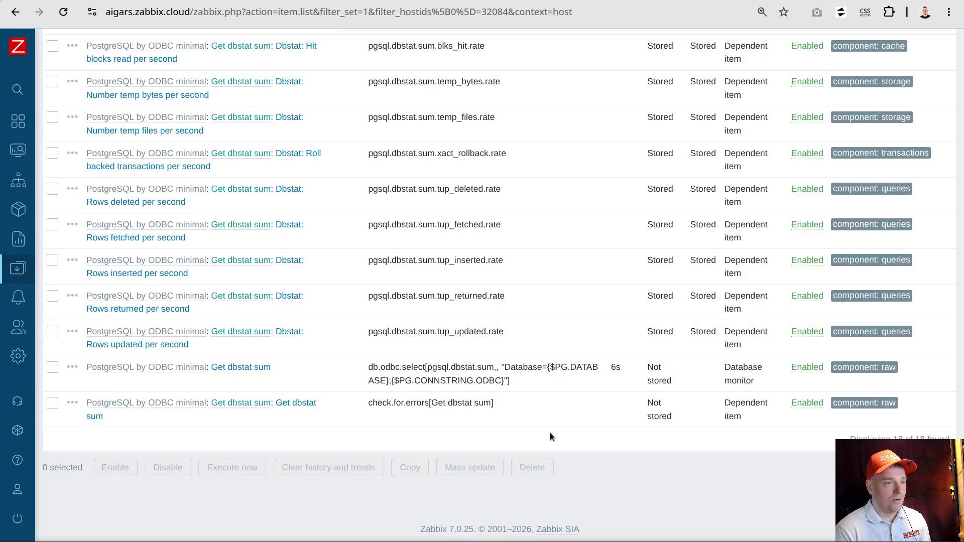
click(71, 12)
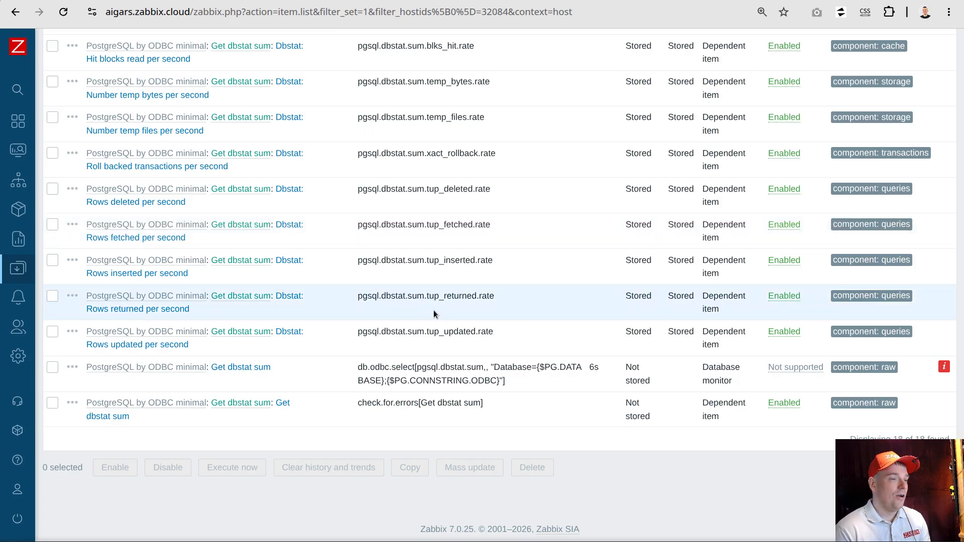
click(944, 368)
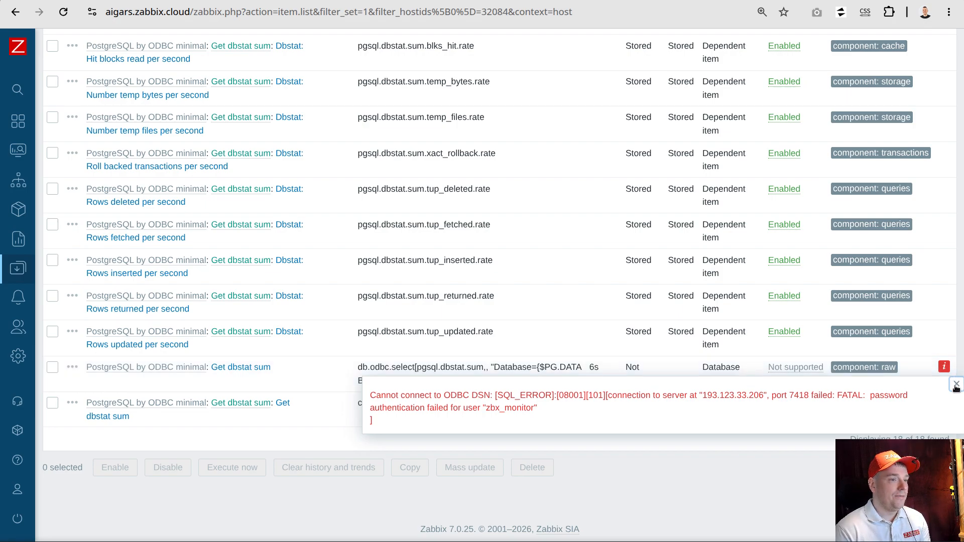
Open the System information report and check the number of not supported items
mouse_move(4, 185)
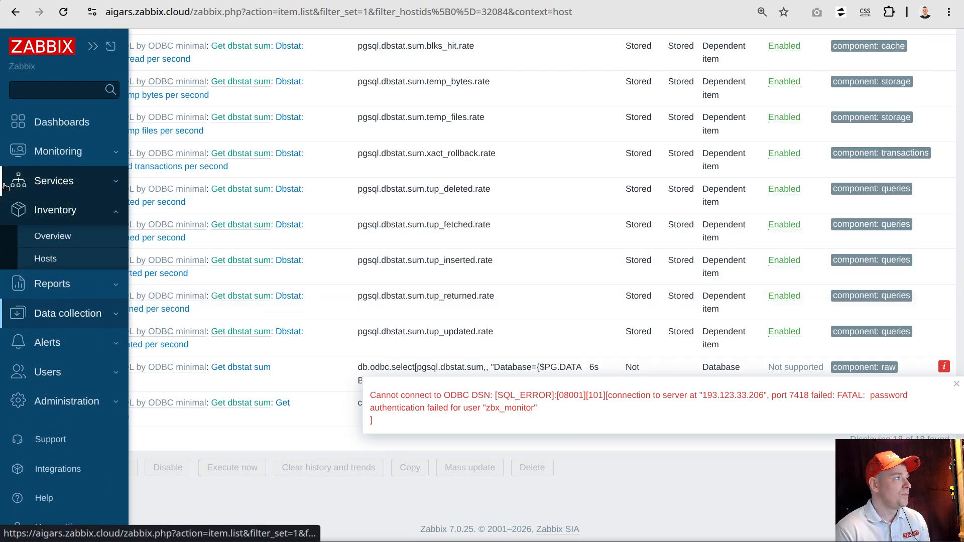
click(50, 284)
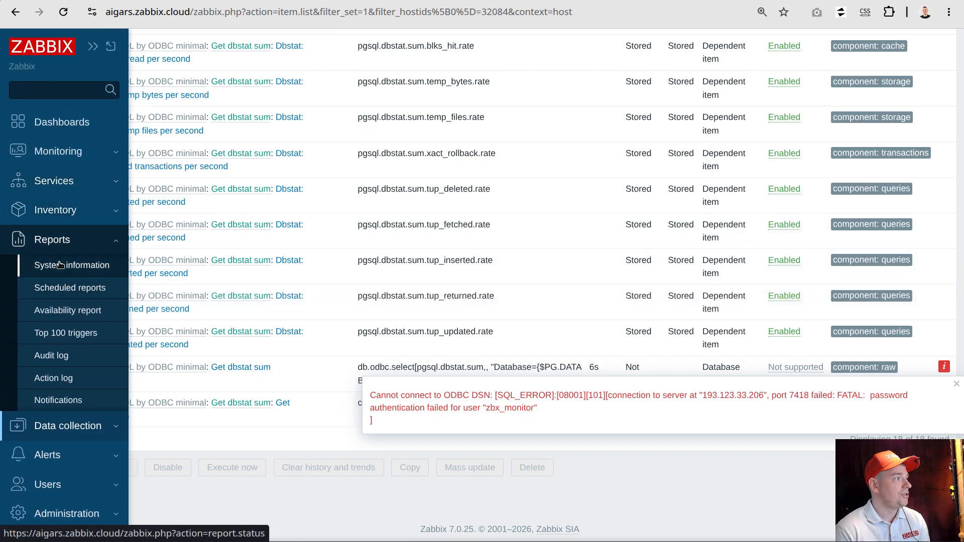
click(66, 262)
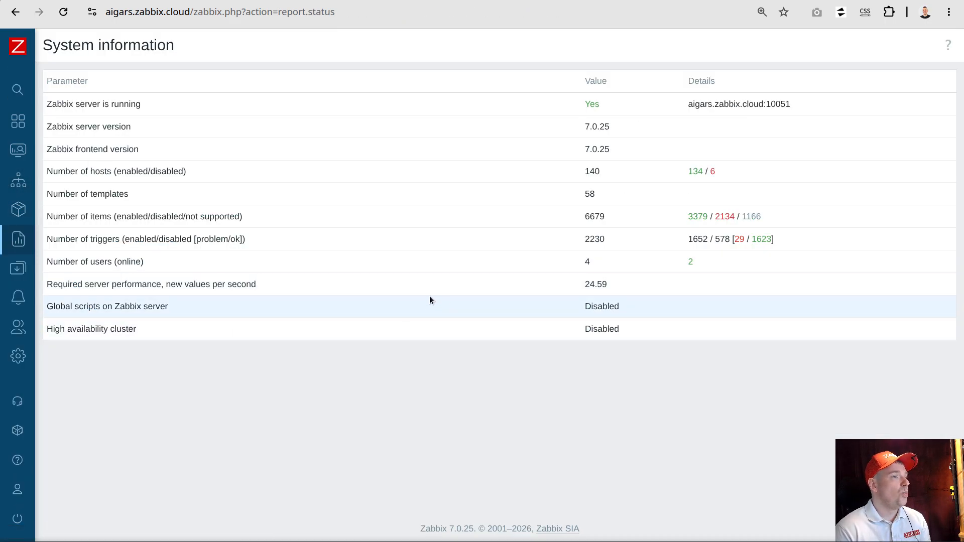
drag(49, 216, 112, 217)
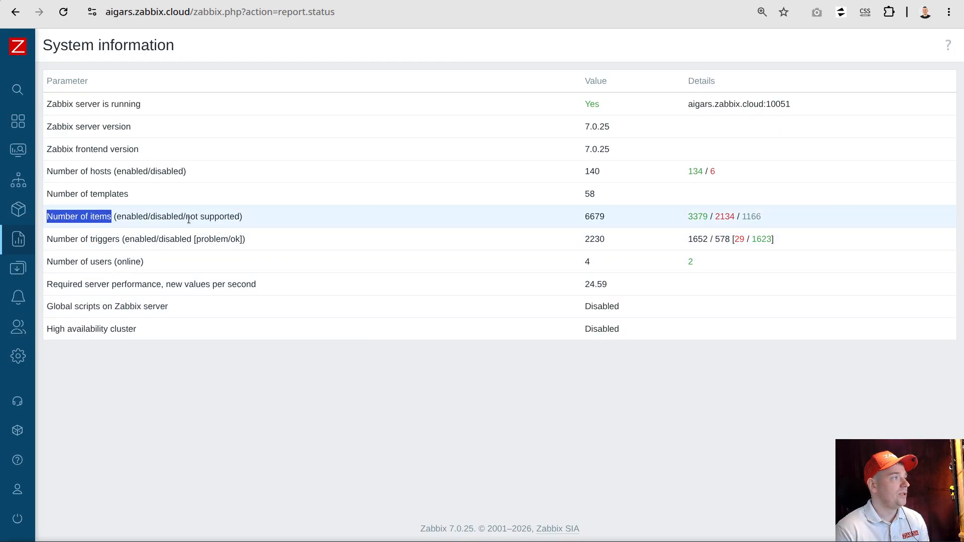
drag(186, 217, 240, 217)
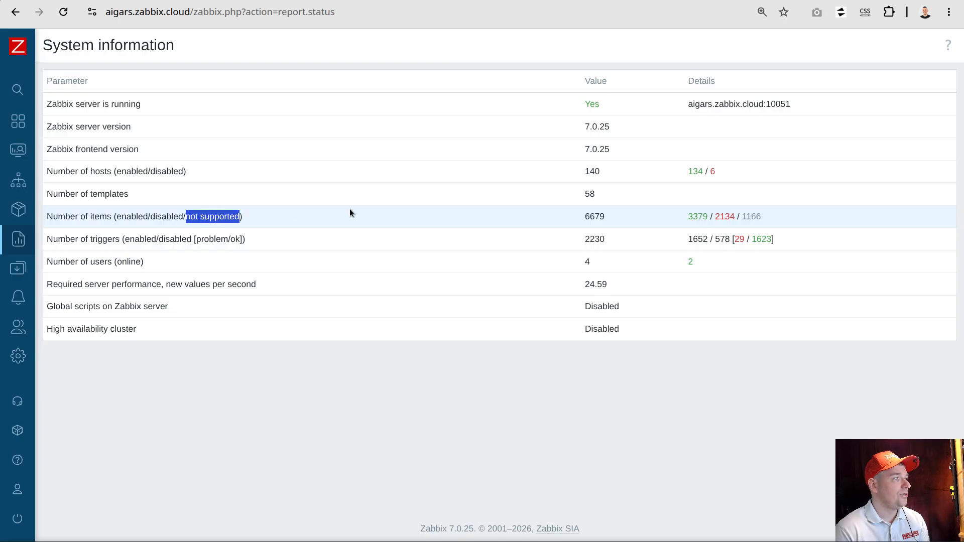
double_click(751, 216)
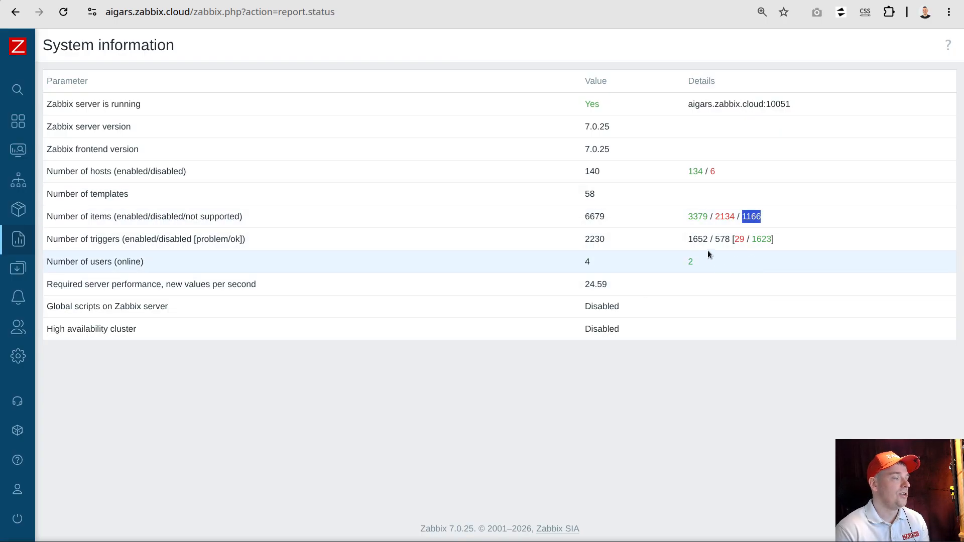
Return to the item list of host pg18 and check the error indicator of the Get dbstat sum item
mouse_move(22, 272)
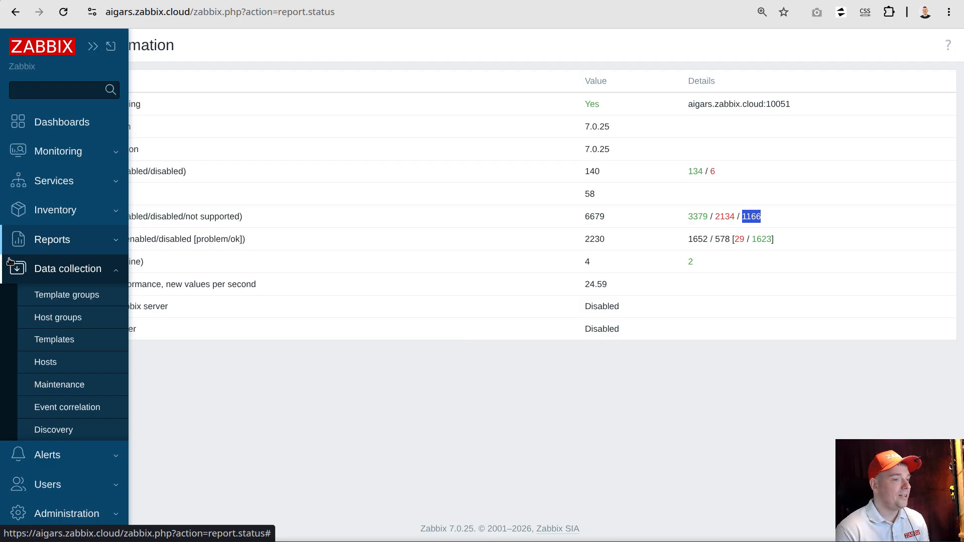
click(46, 362)
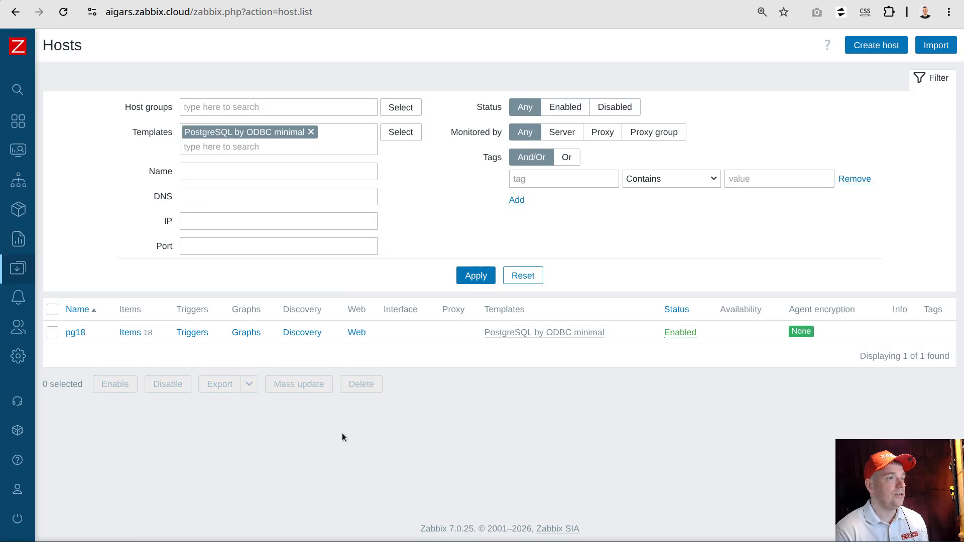
click(132, 332)
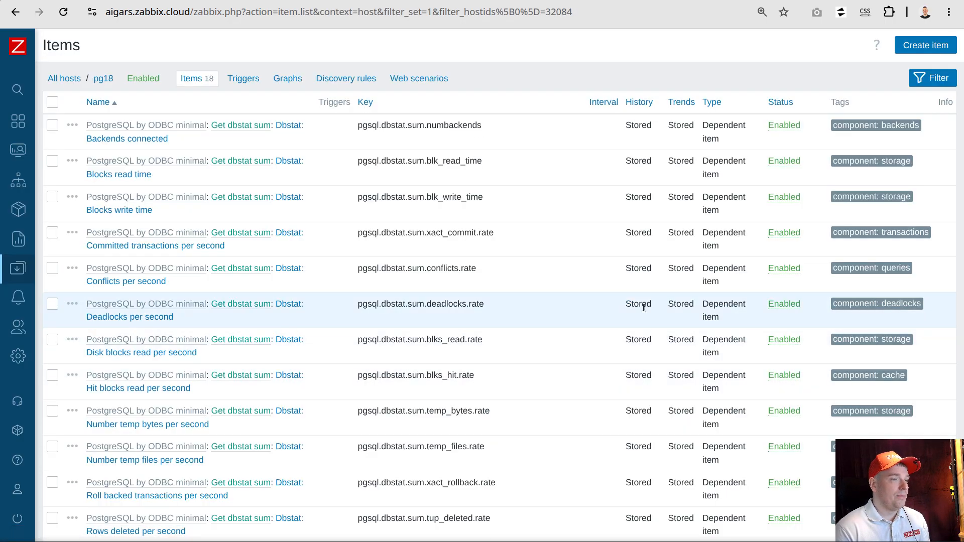
scroll(652, 301, down, 6)
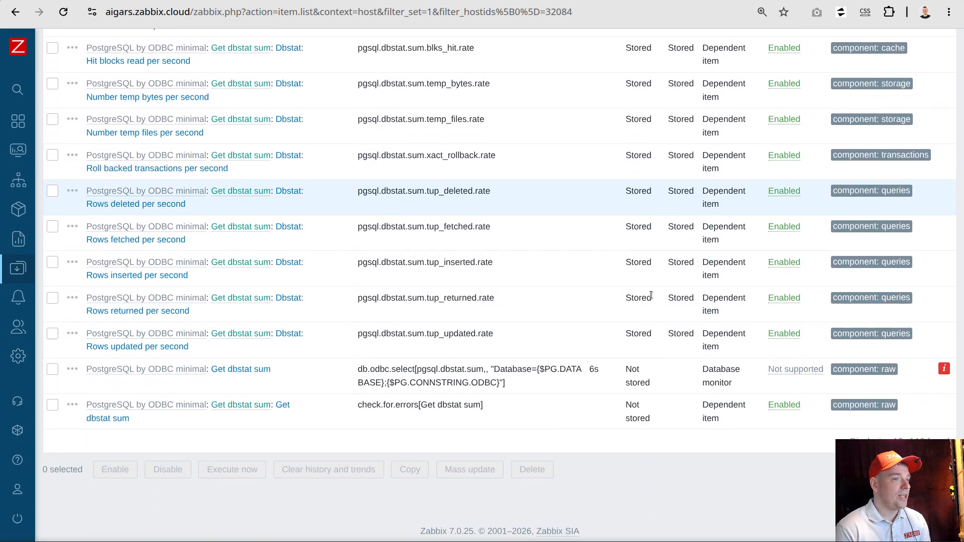
click(945, 368)
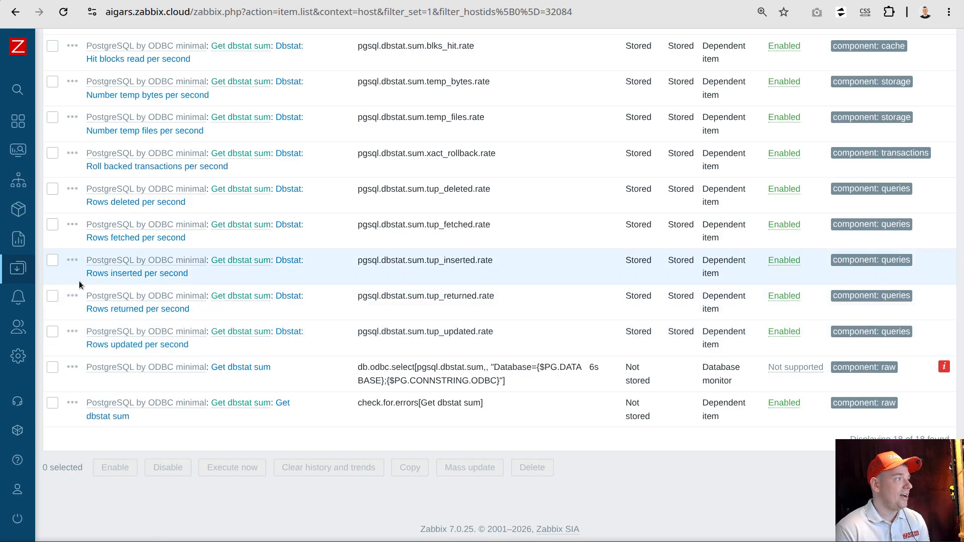
Open the internal actions list and check the status of the "Report not supported items" action
click(16, 297)
click(47, 321)
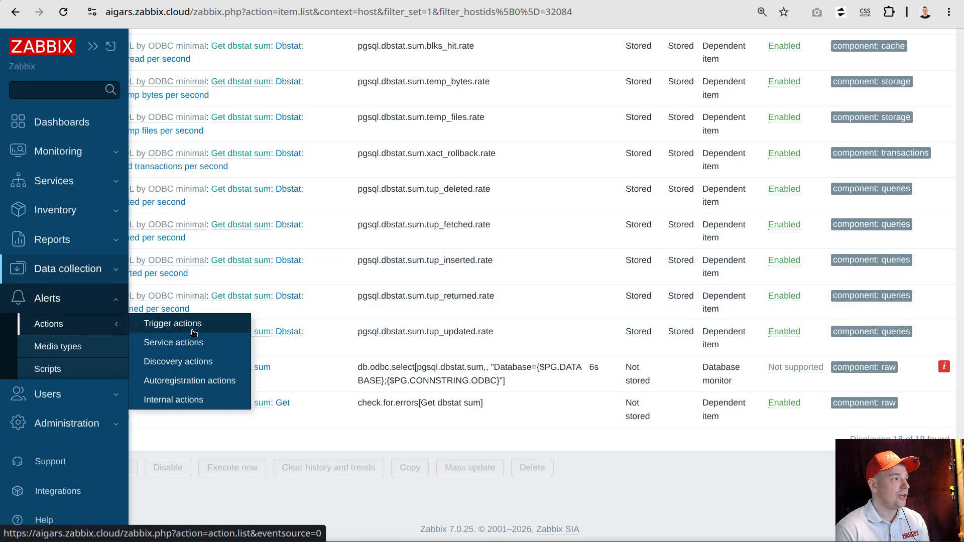
click(166, 401)
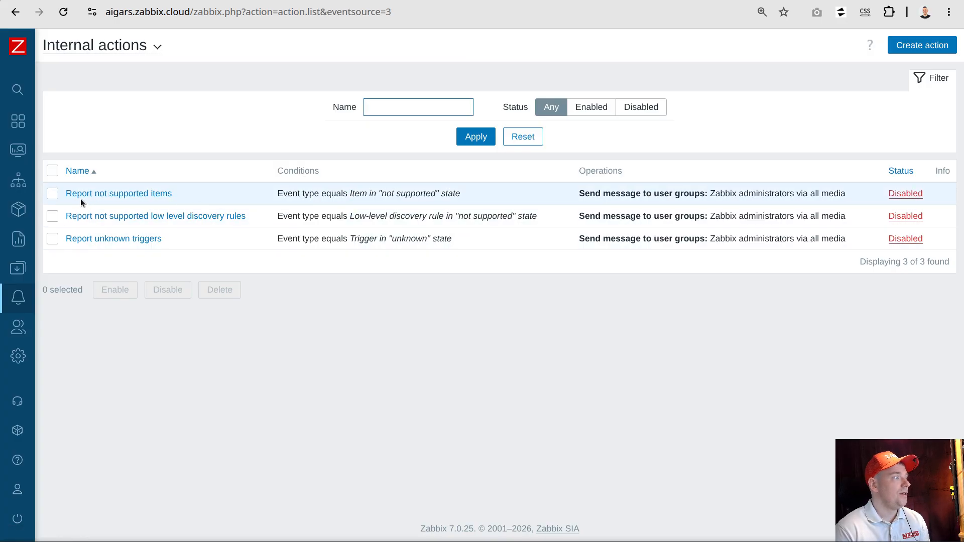
drag(869, 192, 932, 192)
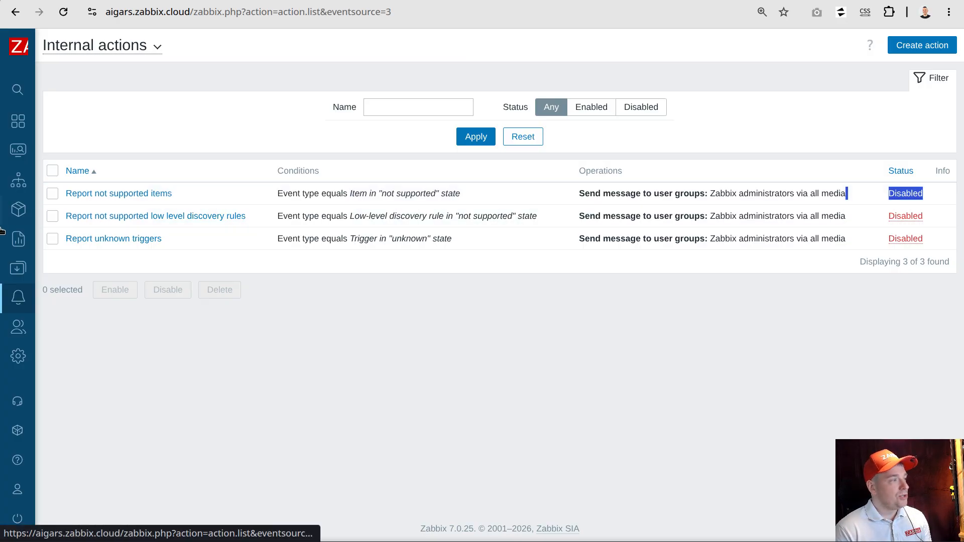
Go back from the internal actions to the pg18 items and review the master item and its dependent items
mouse_move(39, 347)
click(60, 313)
click(55, 363)
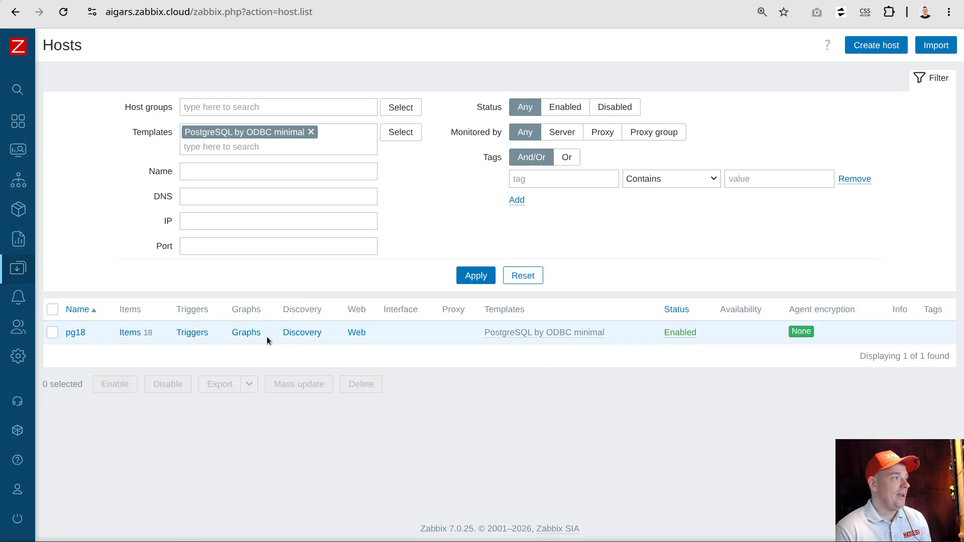
click(126, 334)
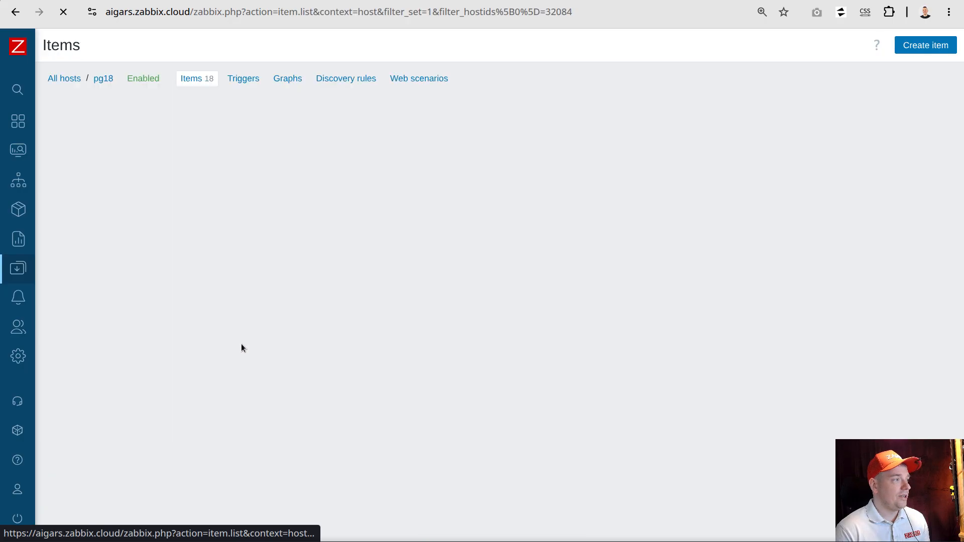
scroll(421, 291, down, 5)
scroll(420, 291, down, 2)
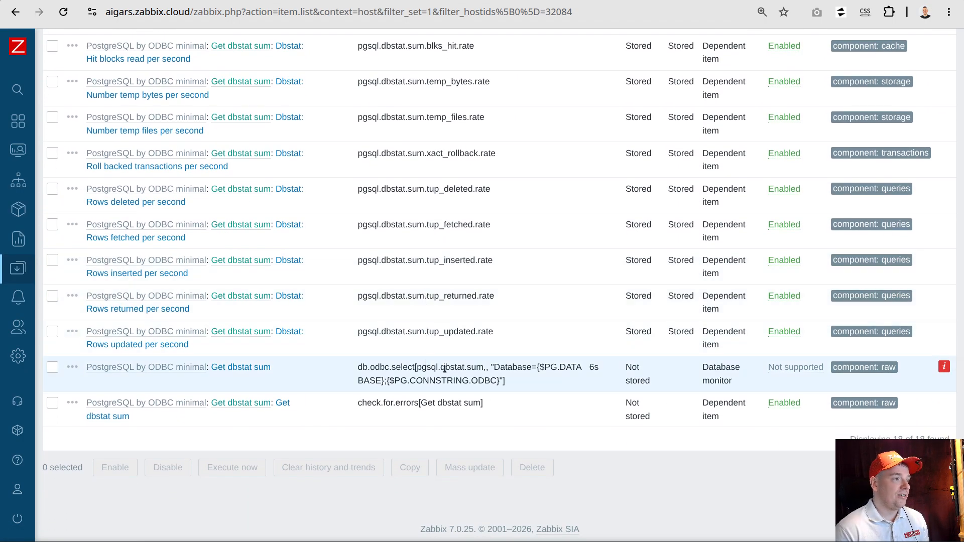
Open the check.for.errors[Get dbstat sum] item, review its preprocessing and item settings, and clone it
mouse_move(946, 372)
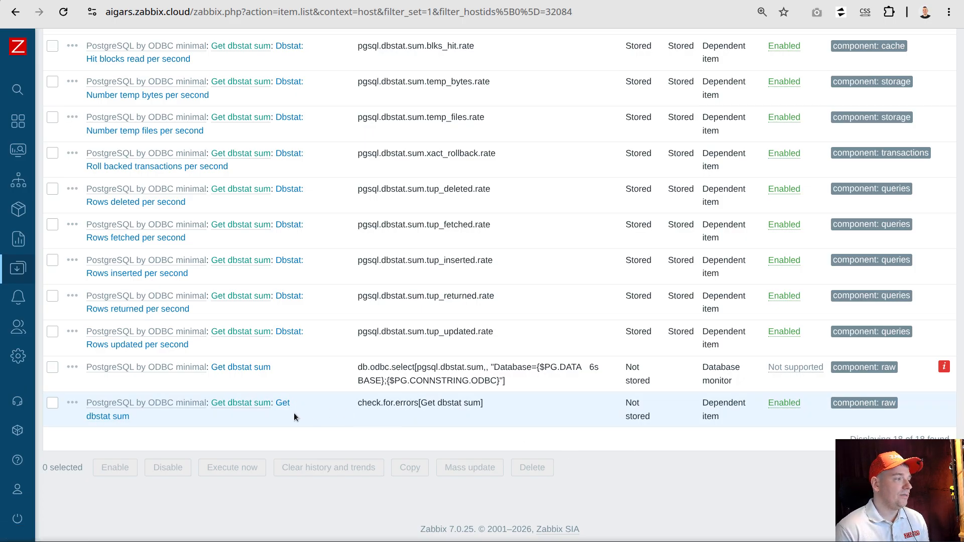
click(281, 402)
click(272, 143)
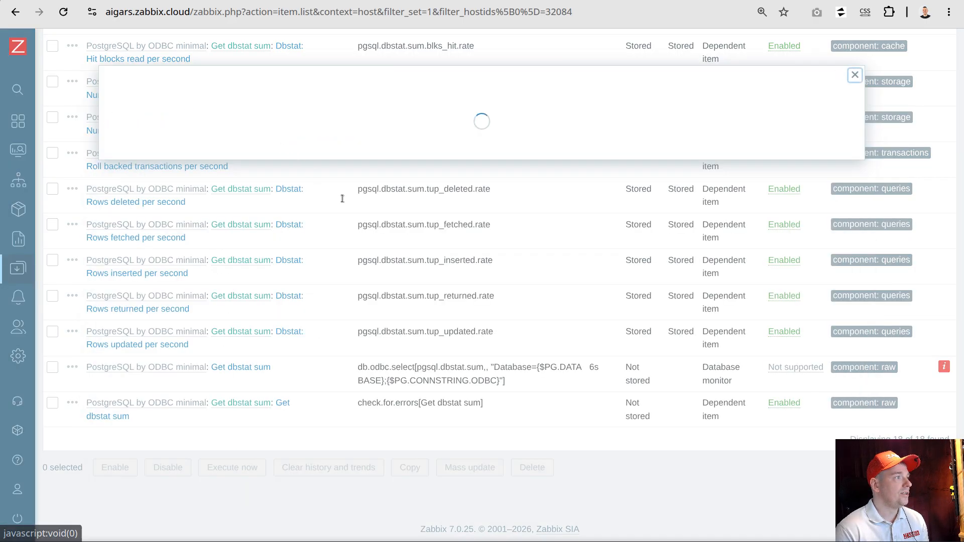
click(215, 115)
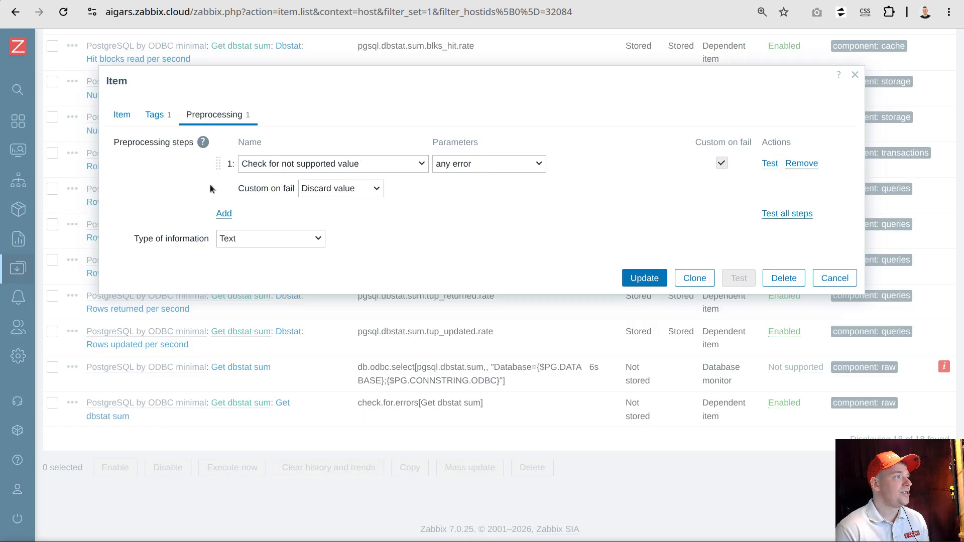
click(121, 116)
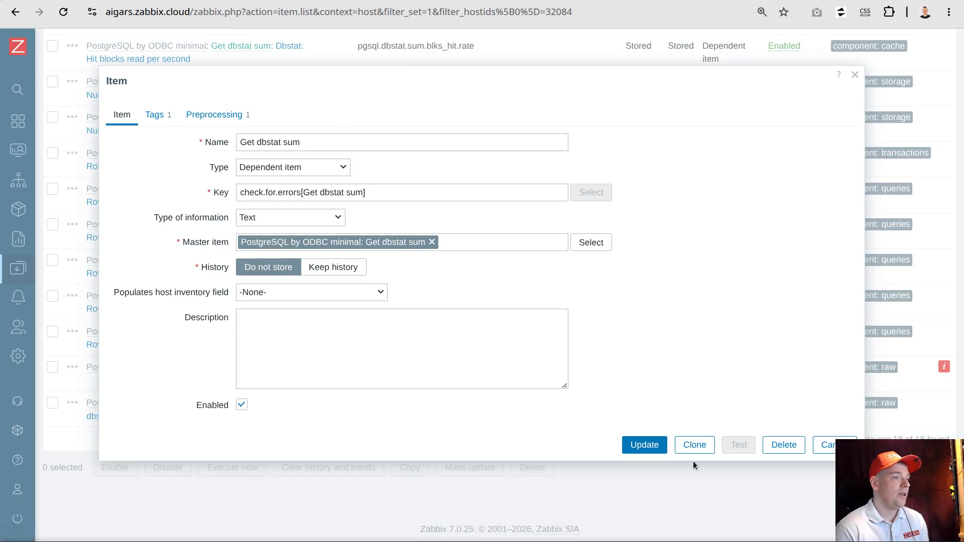
click(694, 445)
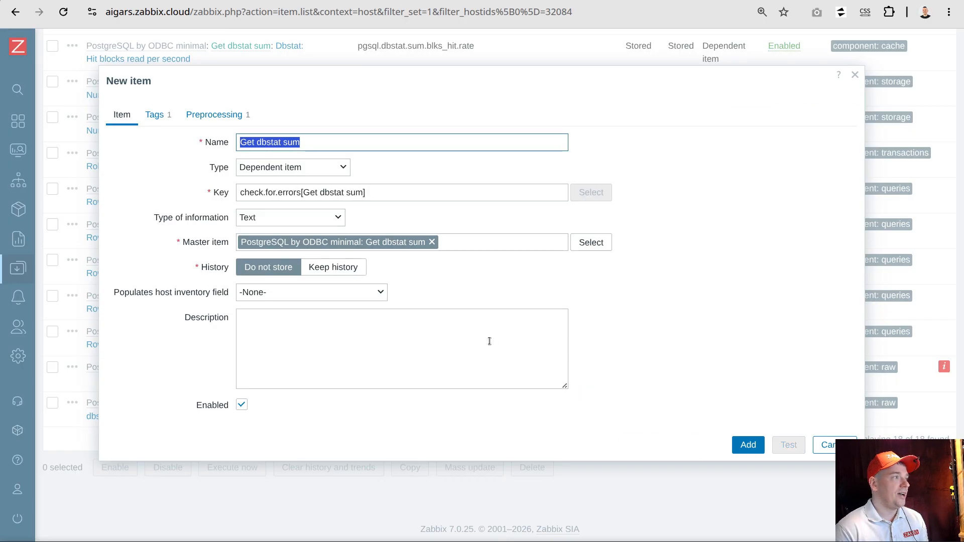
Set the cloned item's key to inform[Get dbstat sum] and its type of information to Numeric (unsigned)
drag(300, 194, 224, 192)
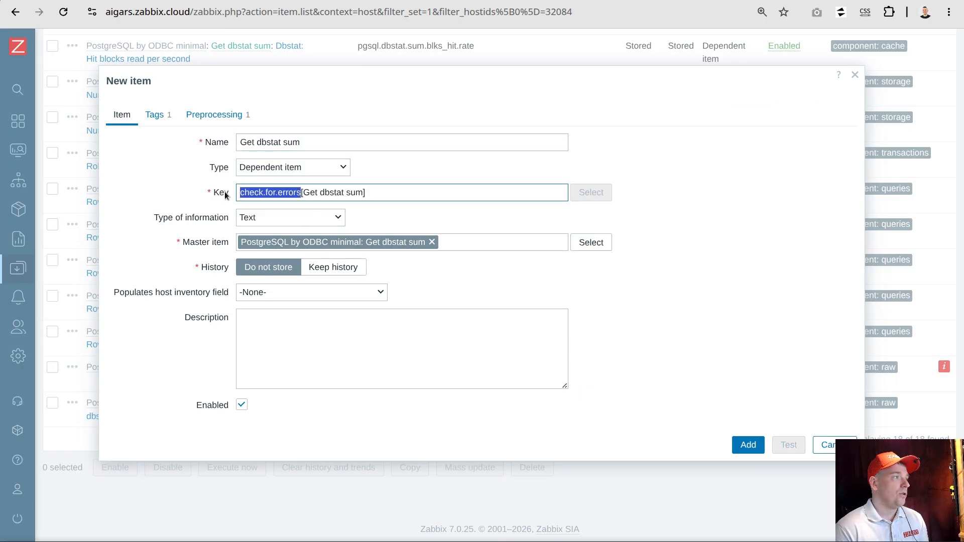
key(BackSpace)
text(inform)
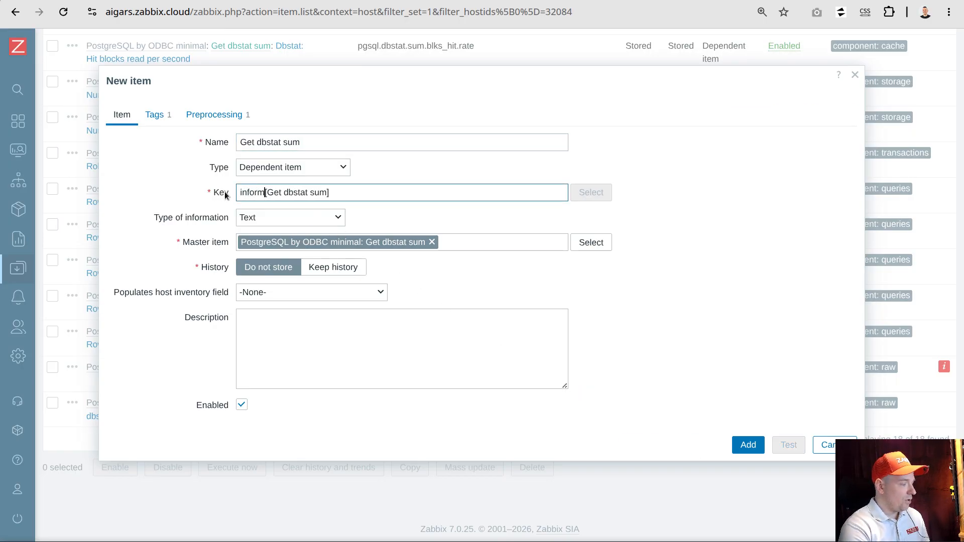
click(280, 219)
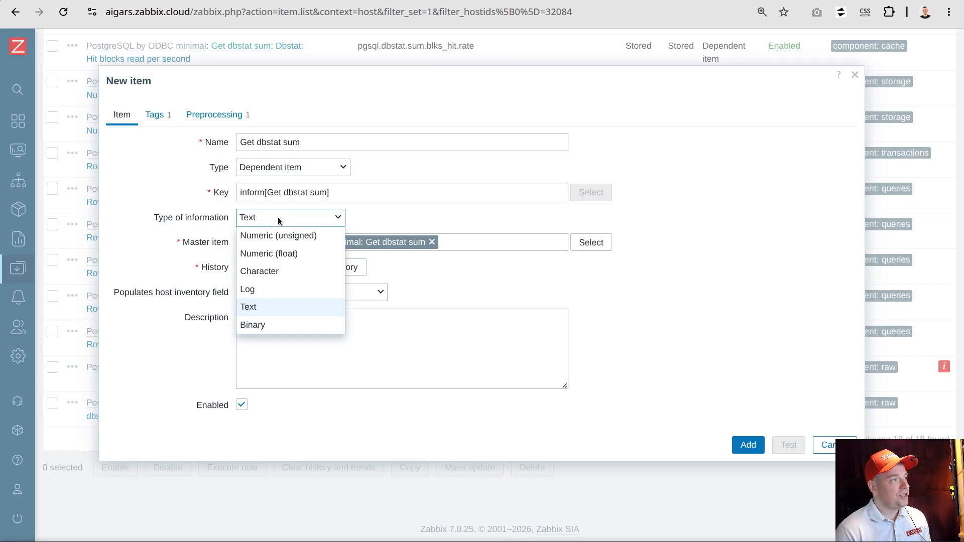
click(261, 238)
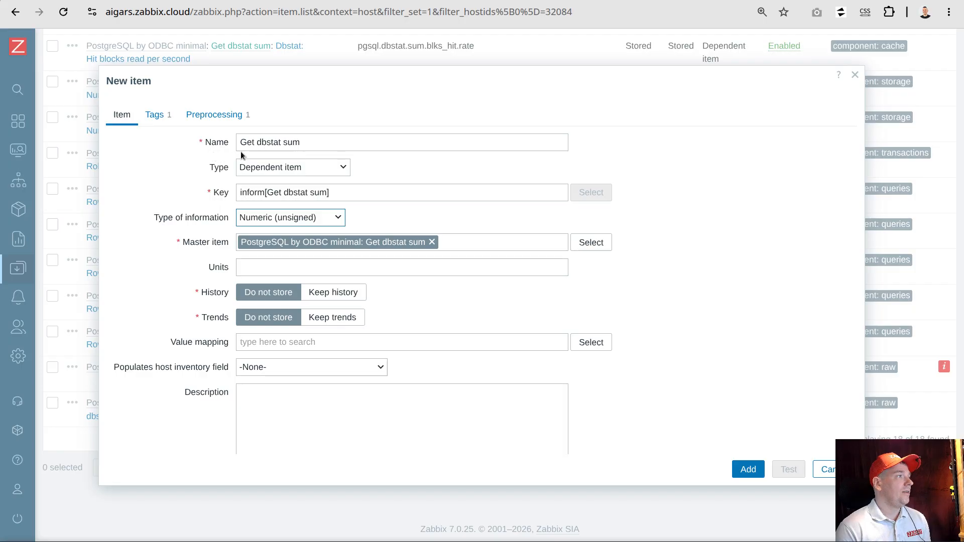
double_click(255, 193)
click(240, 144)
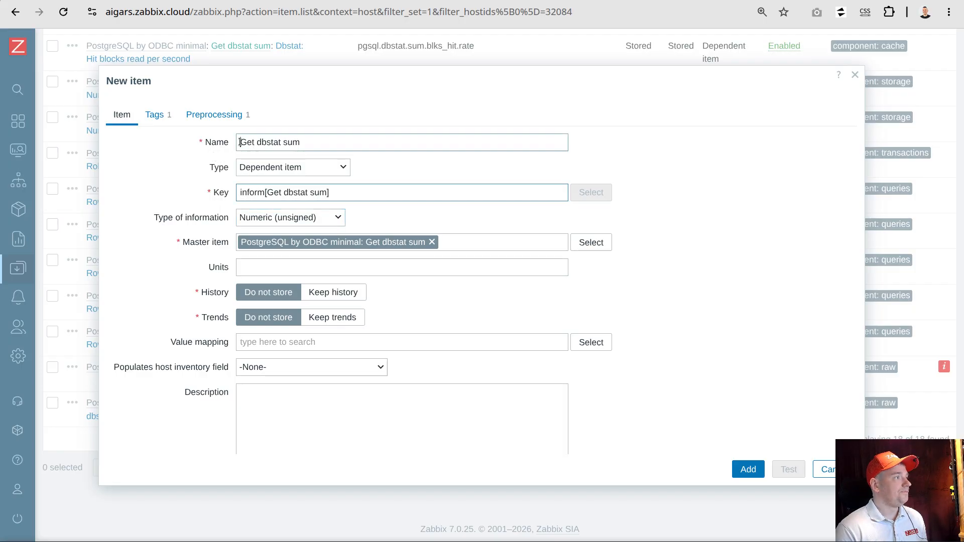
click(309, 145)
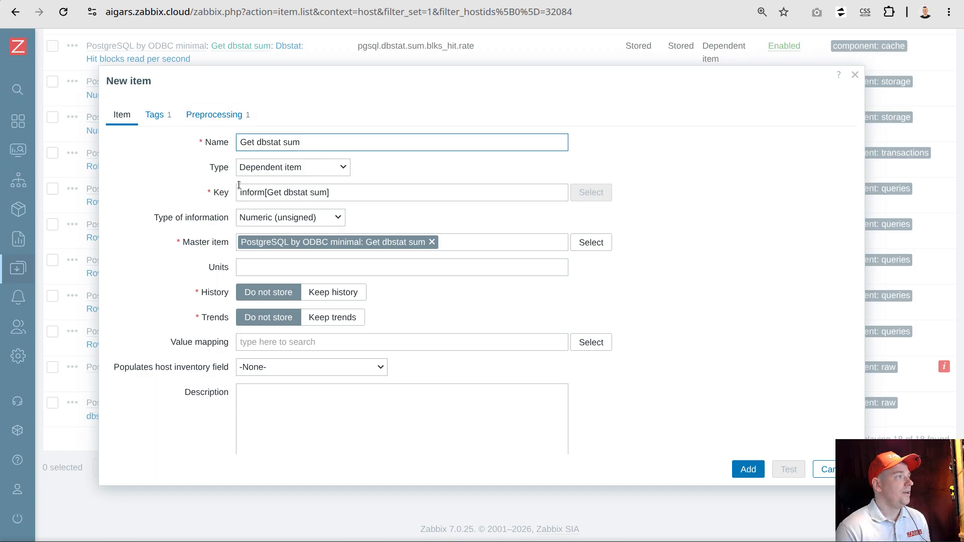
Make the new item's "Check for not supported value" preprocessing step set the value to 1 on fail
click(224, 121)
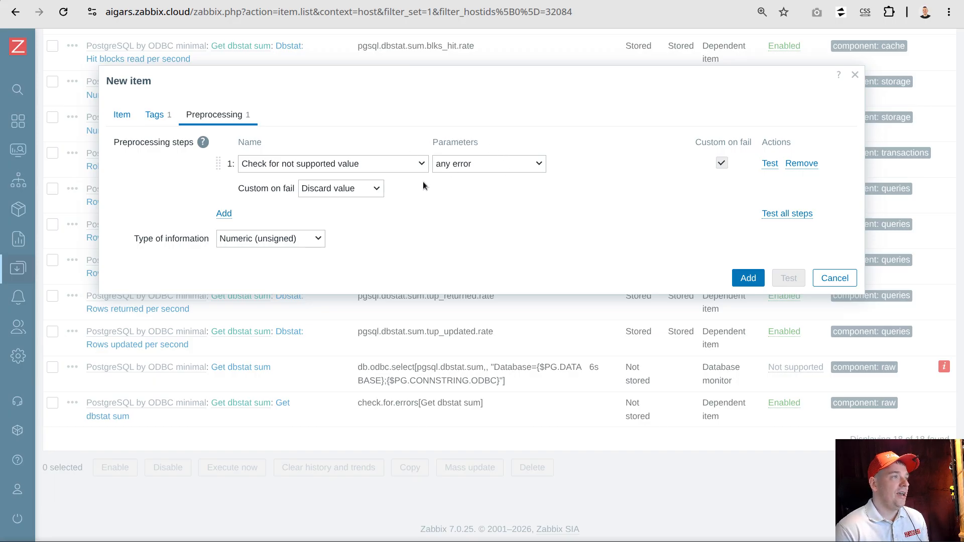
click(363, 194)
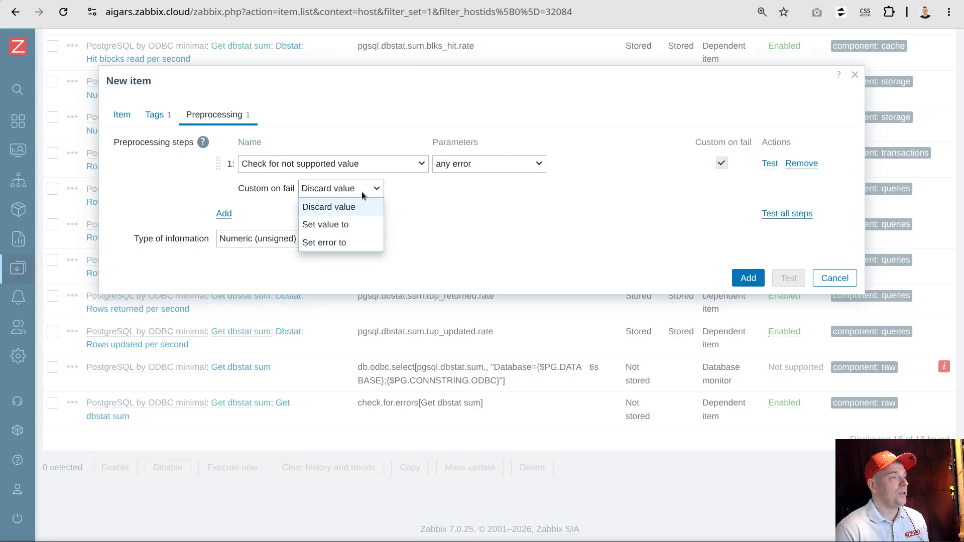
click(337, 224)
click(410, 189)
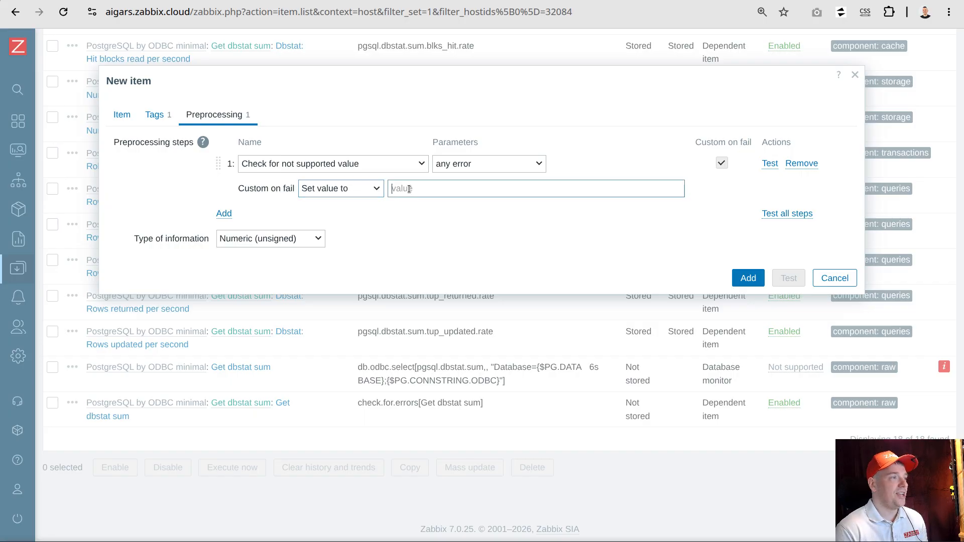
text(1)
double_click(395, 190)
drag(140, 239, 196, 239)
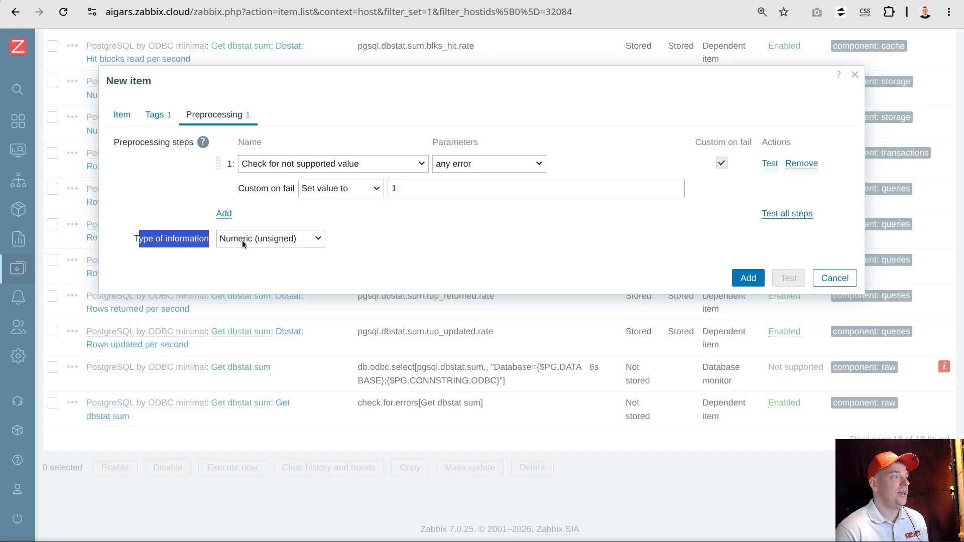
click(455, 231)
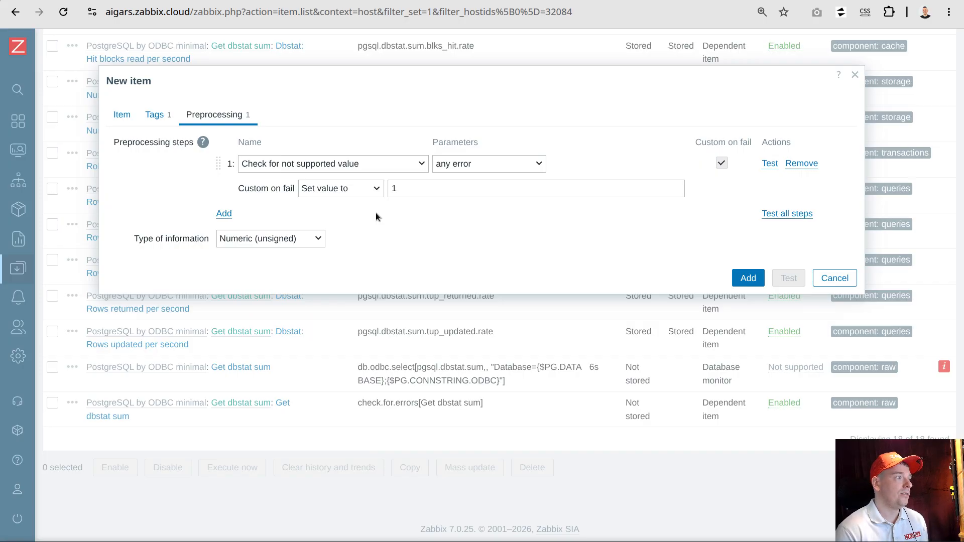
Add a second preprocessing step of type Regular expression with pattern ...* and output 0
click(224, 214)
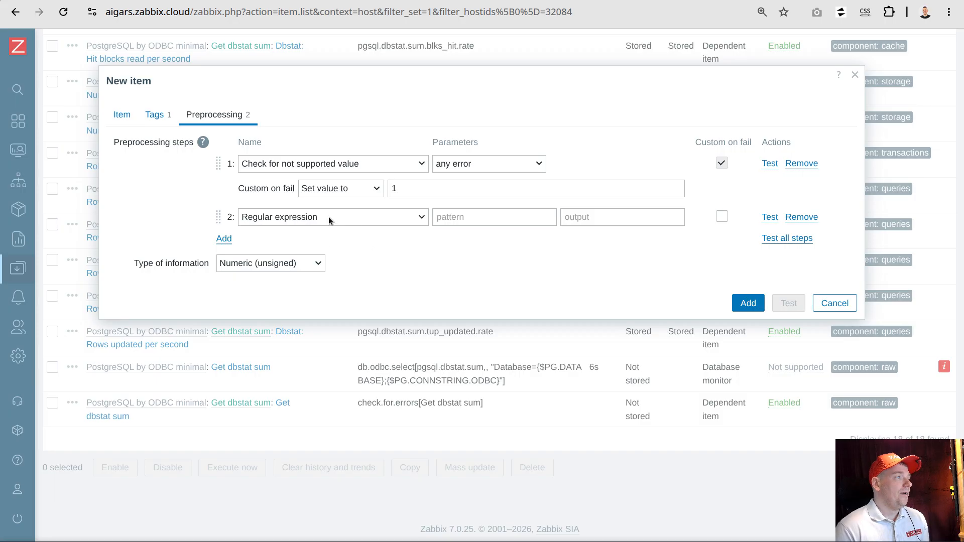
click(454, 219)
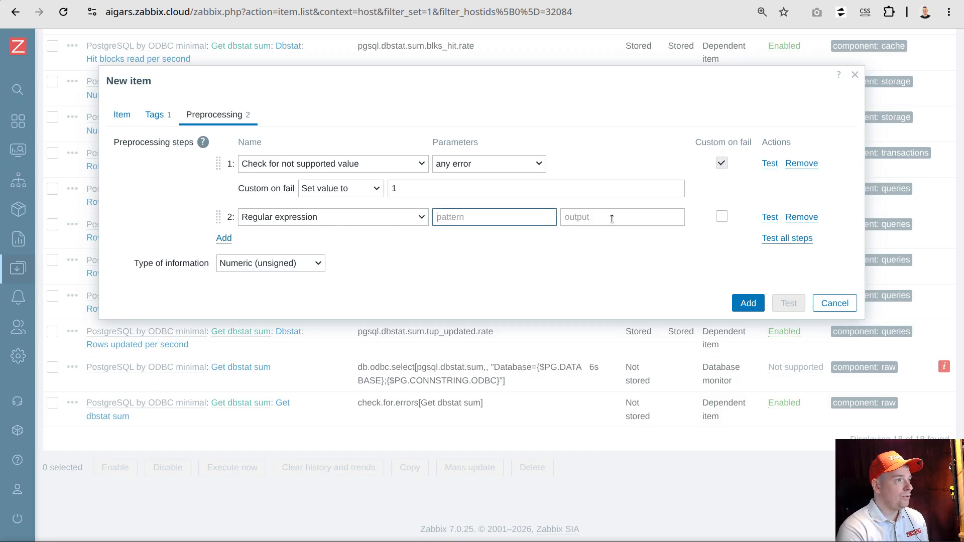
text(...)
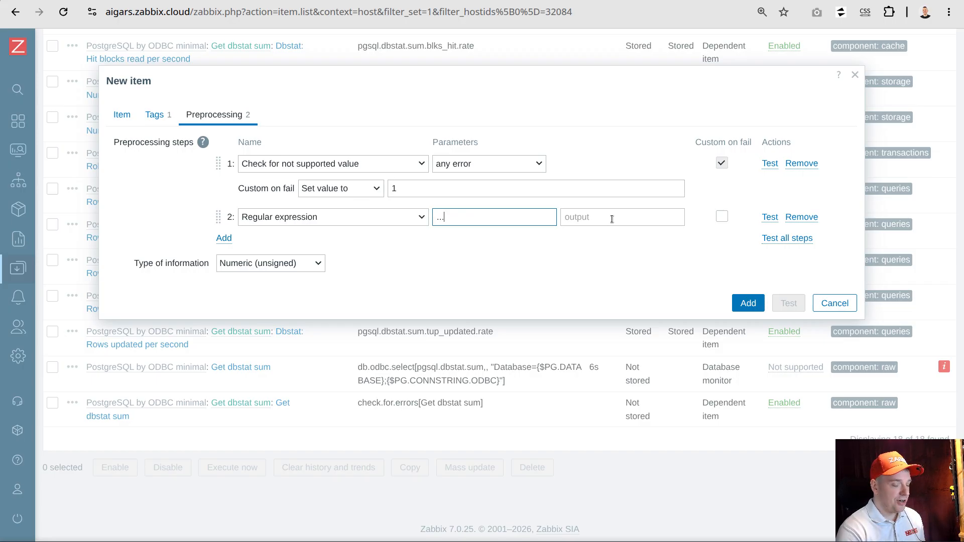
text(*)
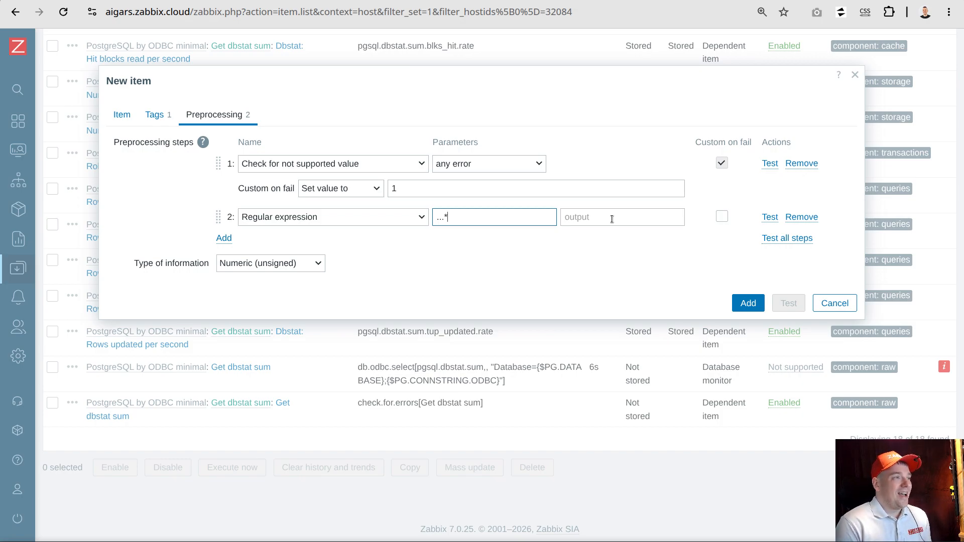
drag(442, 221, 433, 220)
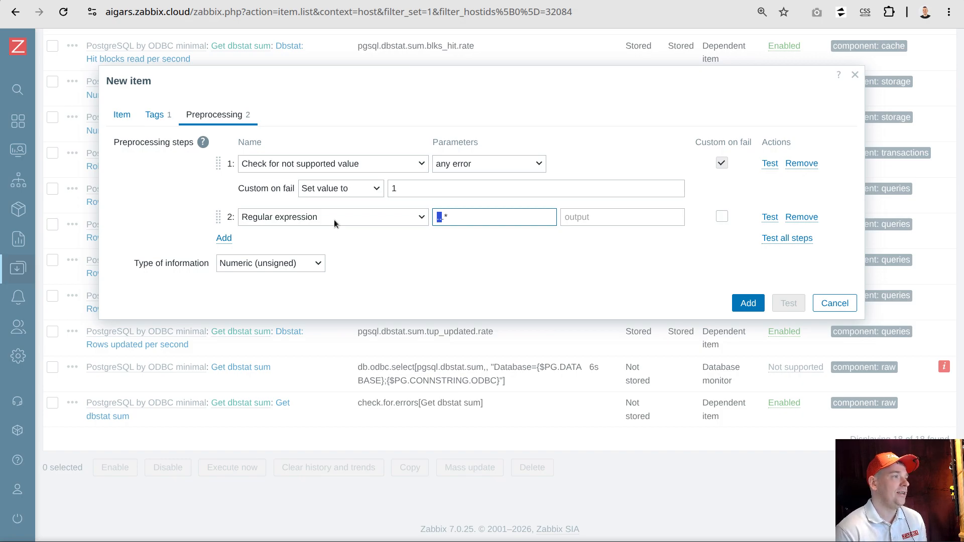
click(455, 223)
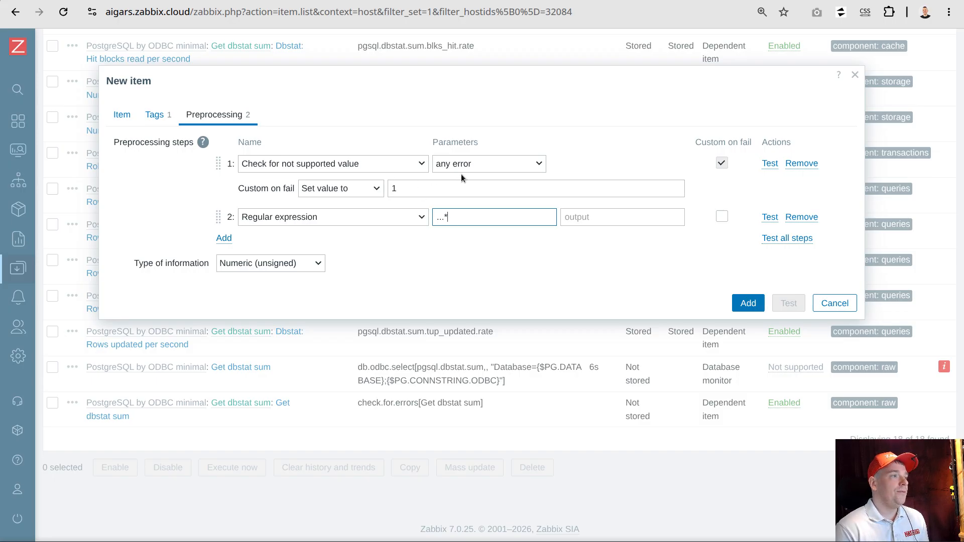
double_click(394, 189)
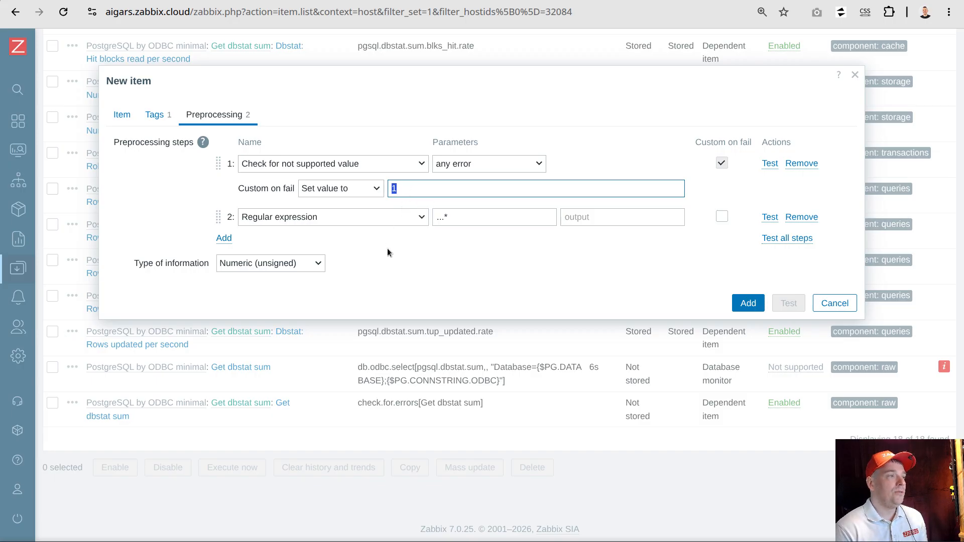
double_click(445, 219)
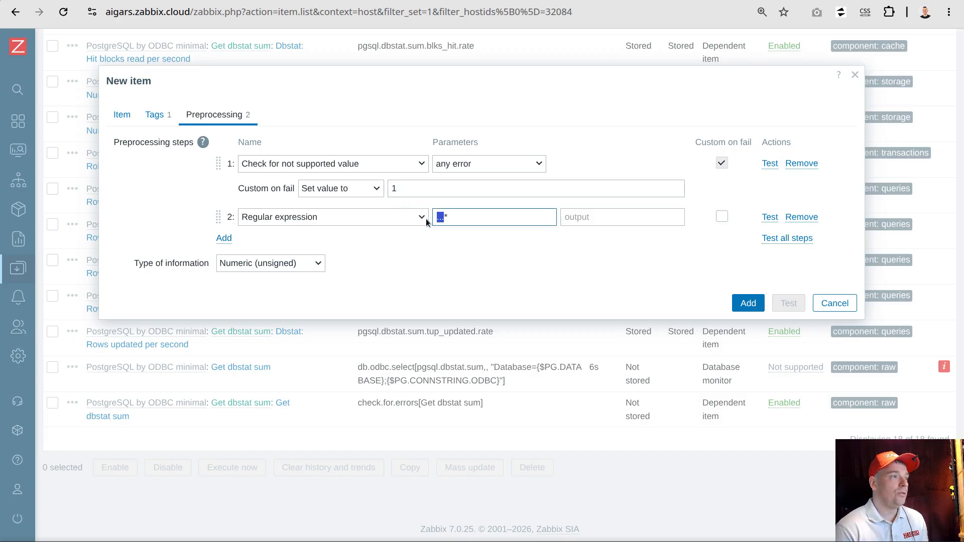
drag(436, 219, 458, 224)
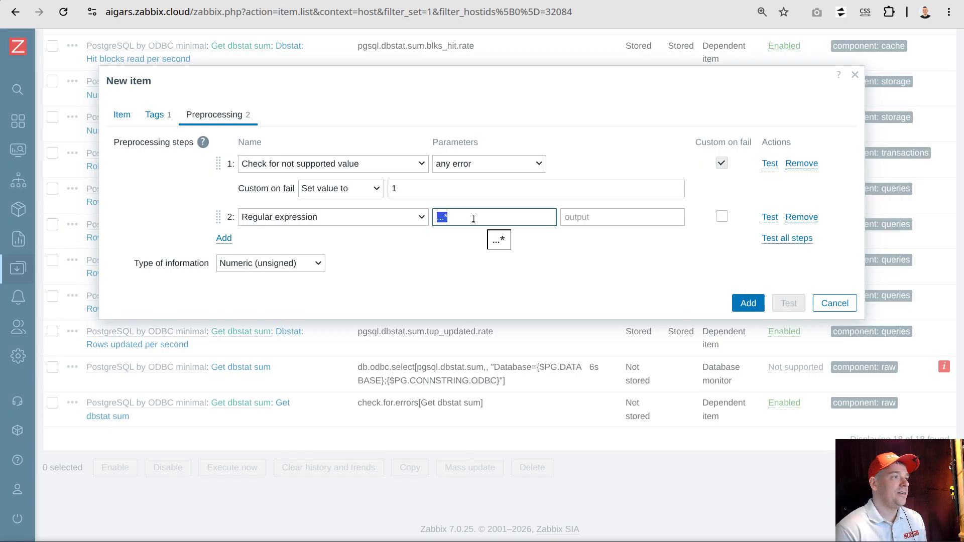
click(597, 218)
text(0)
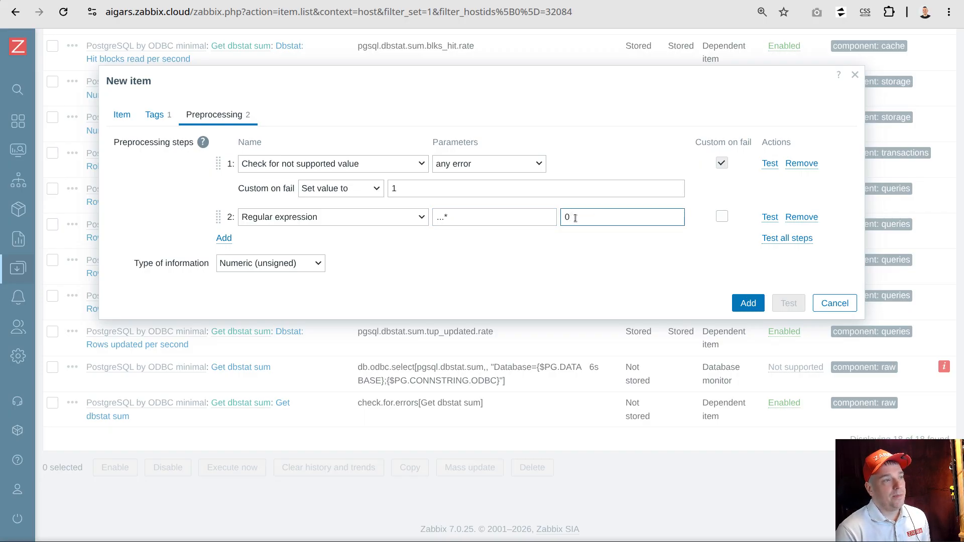
Try \0 as the output of the Regular expression step, and set it back to 0
drag(582, 217, 534, 217)
text(\)
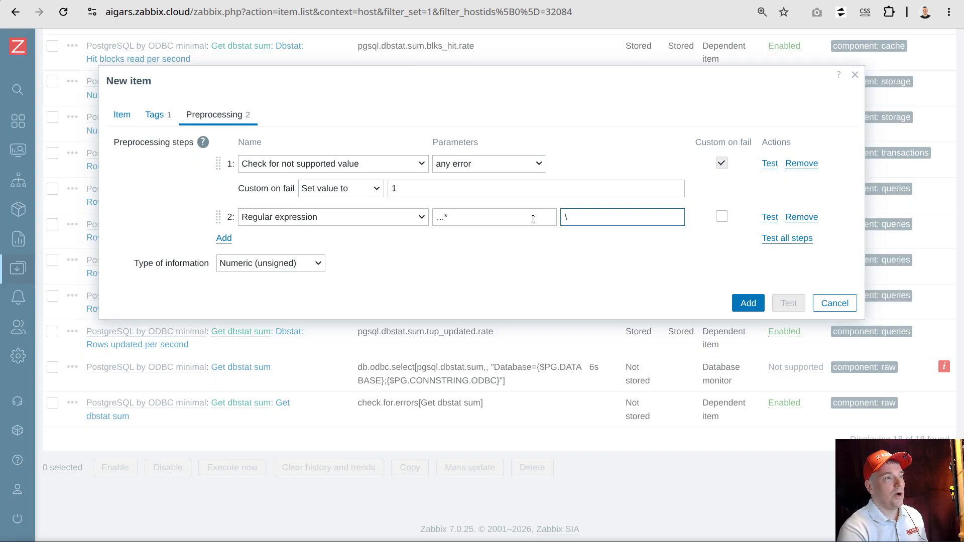
text(10)
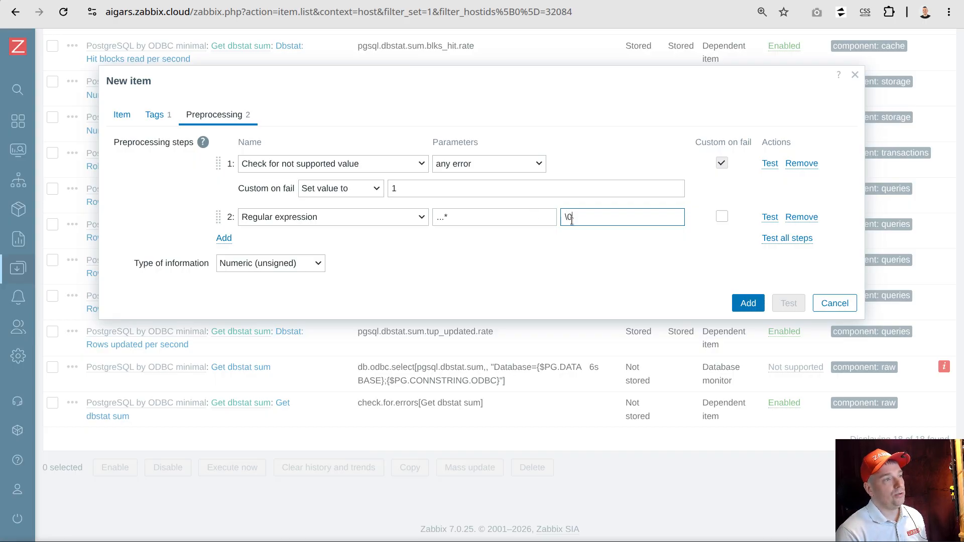
drag(585, 217, 556, 214)
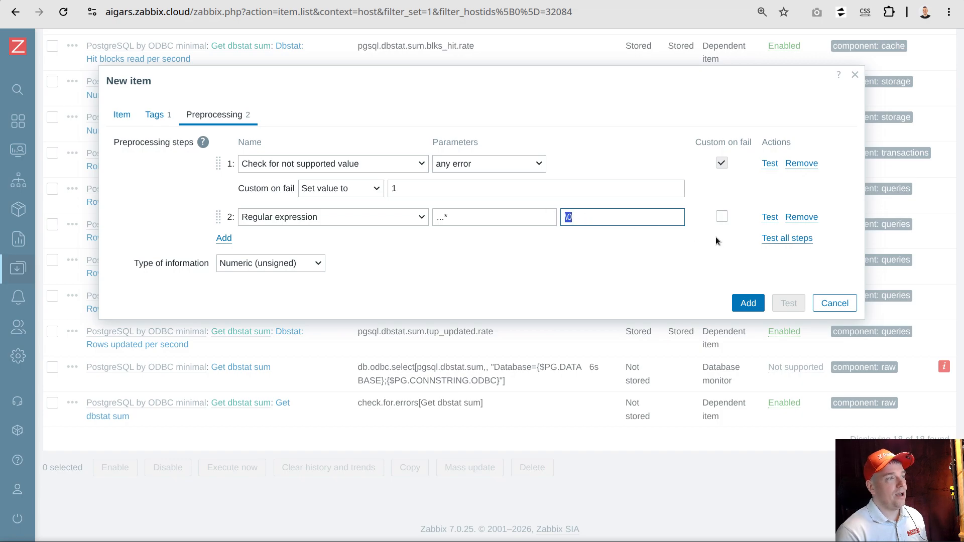
text(0)
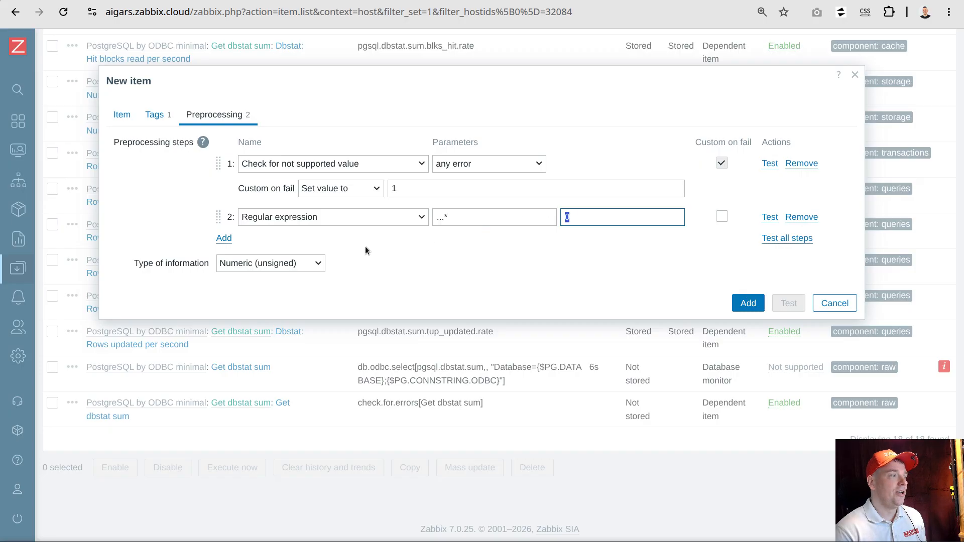
Enable custom on fail for the Regular expression step and have it set the value to 1
drag(141, 264, 136, 265)
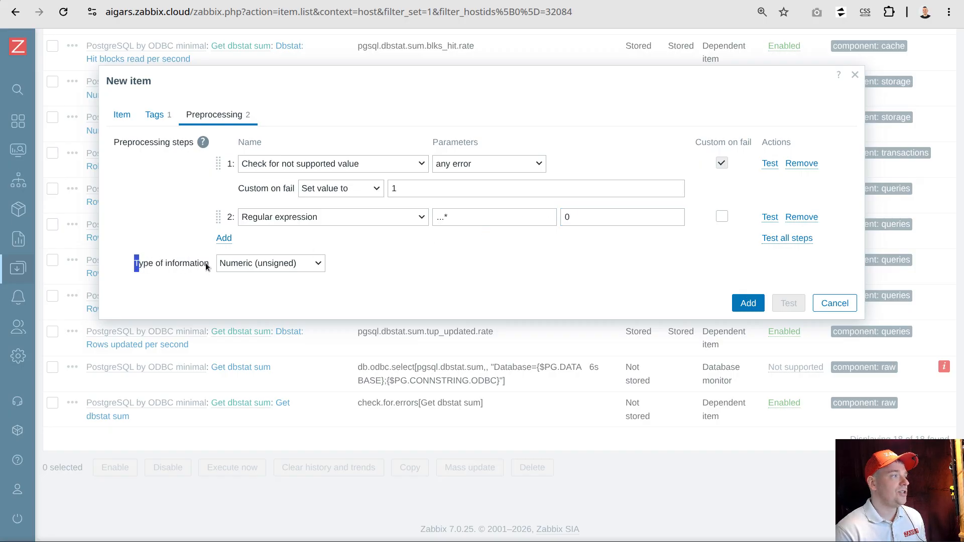
drag(206, 263, 129, 263)
click(593, 217)
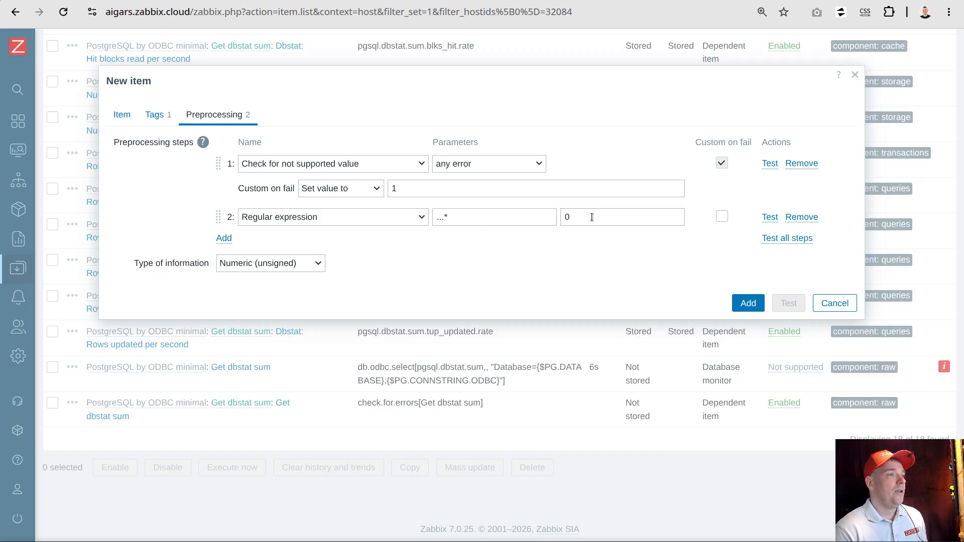
click(722, 216)
click(319, 242)
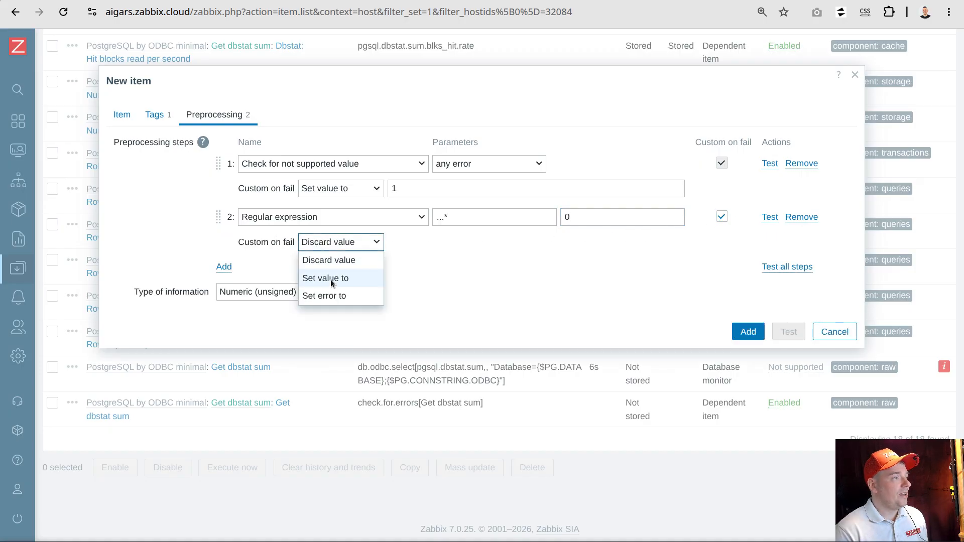
click(330, 280)
click(438, 244)
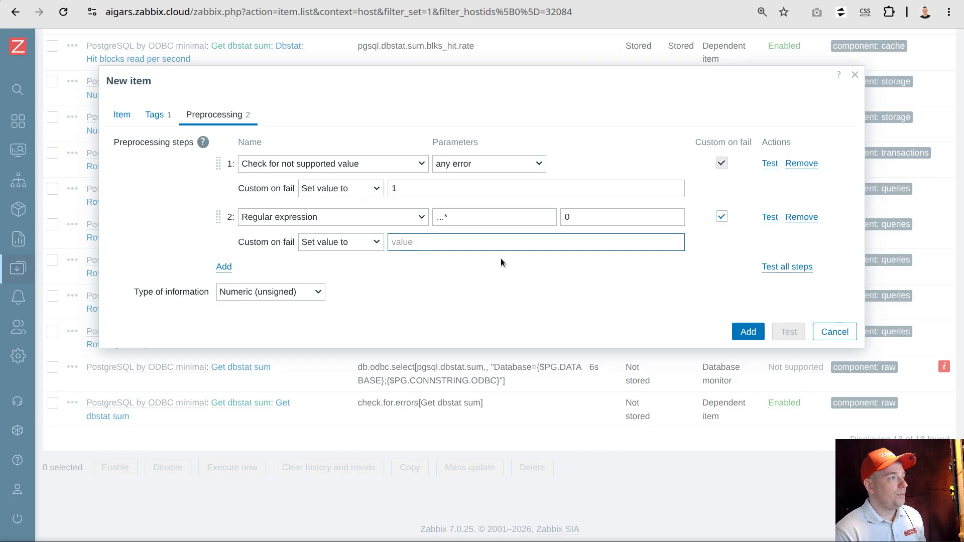
text(1)
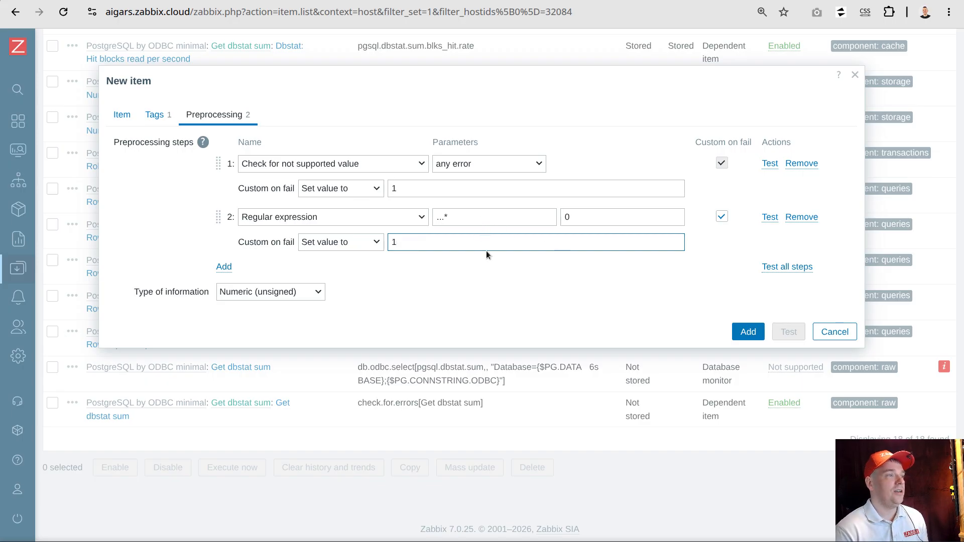
Review the custom on fail values and the regular expression pattern across the new item's two preprocessing steps
double_click(394, 243)
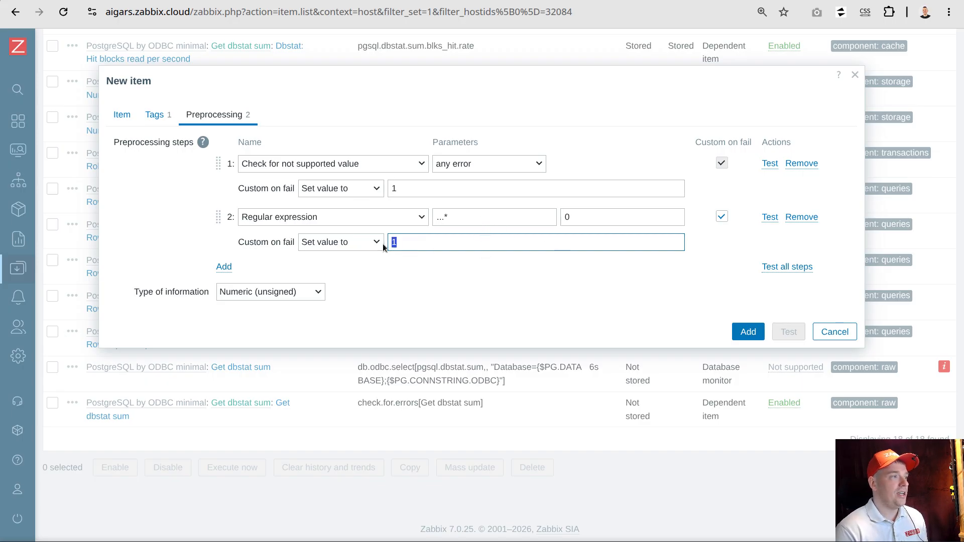
drag(243, 244, 291, 243)
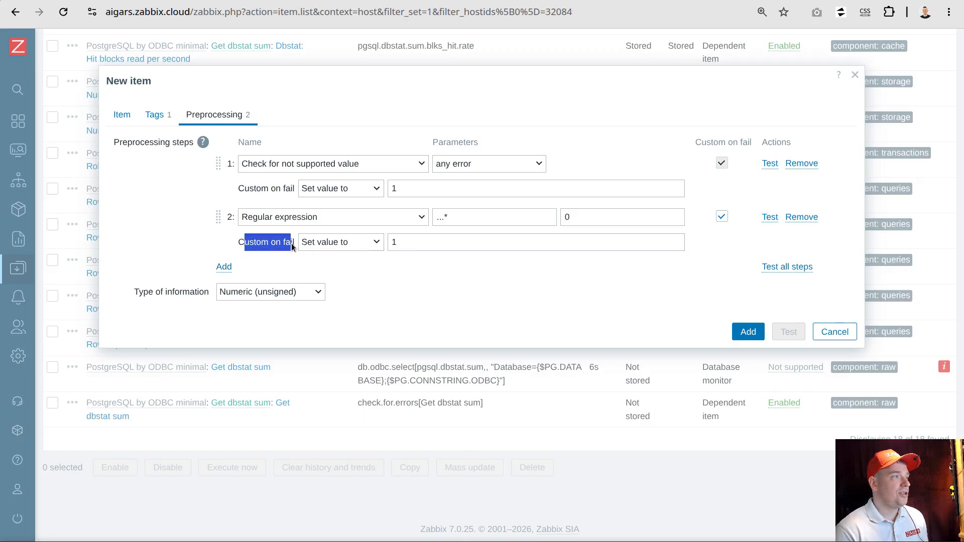
click(506, 249)
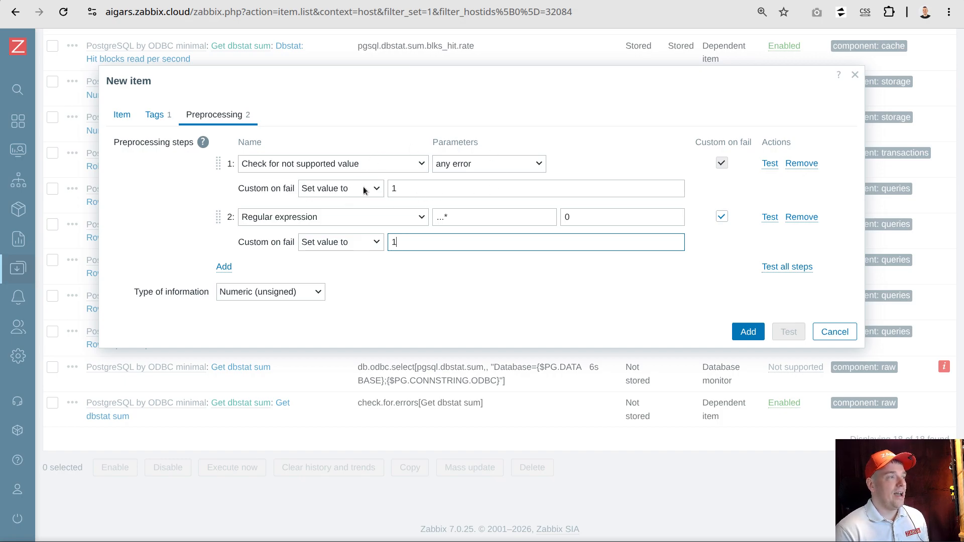
drag(409, 190, 380, 190)
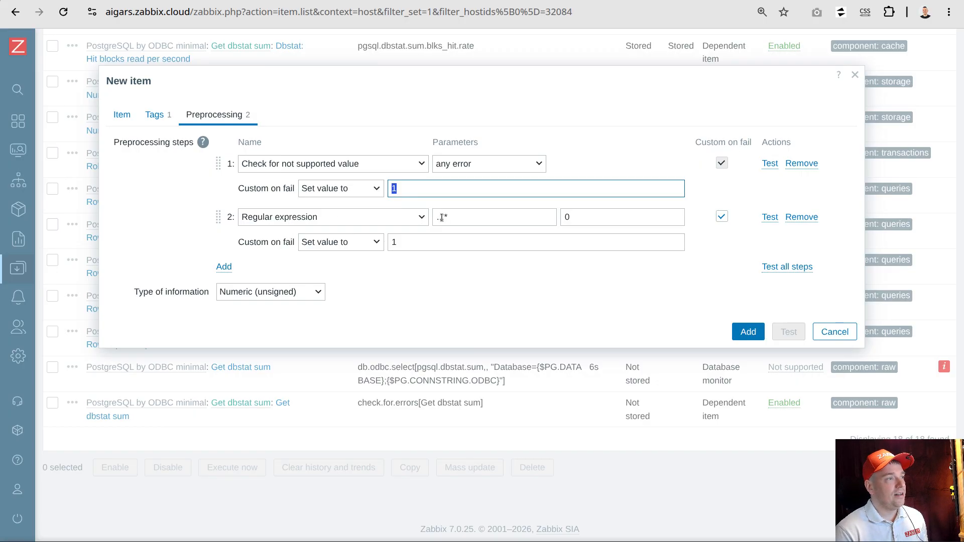
drag(443, 218, 427, 220)
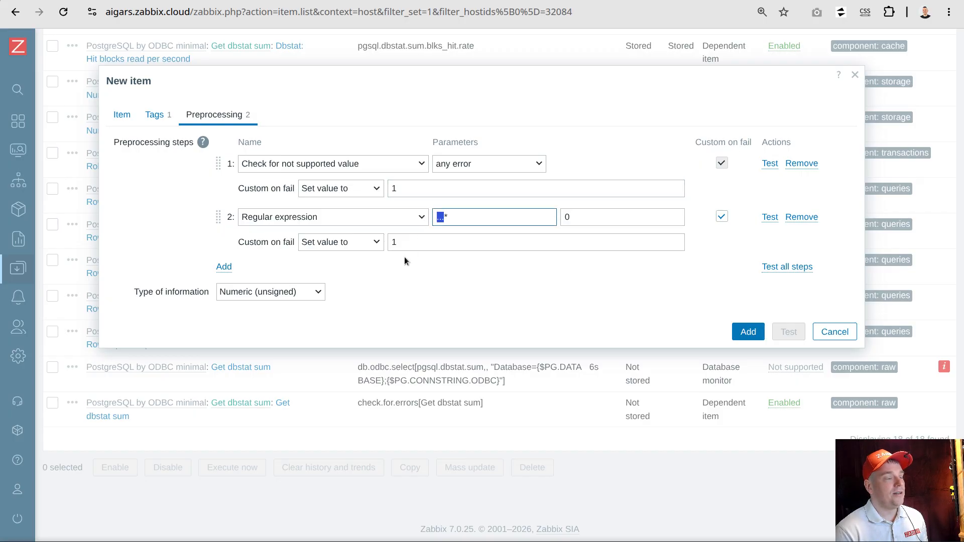
drag(397, 189, 385, 188)
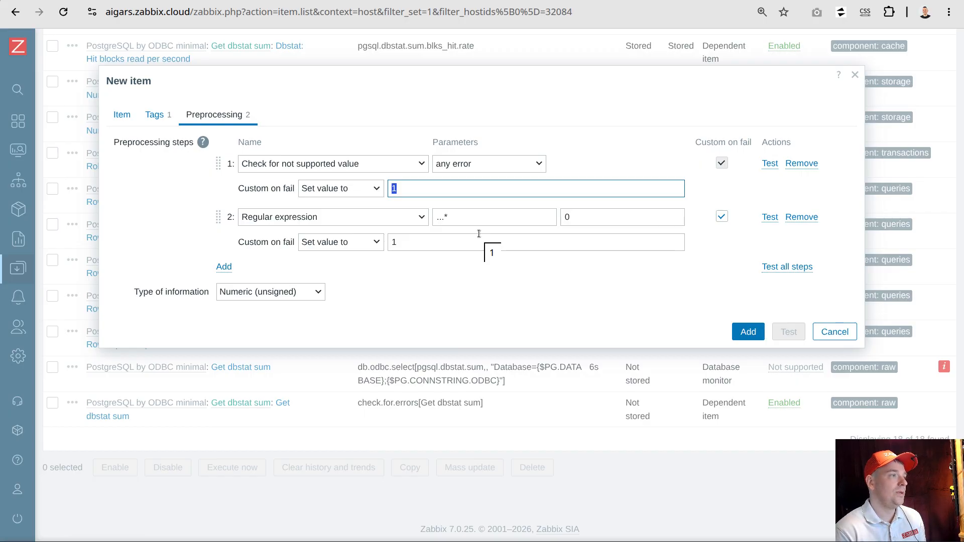
drag(459, 218, 431, 218)
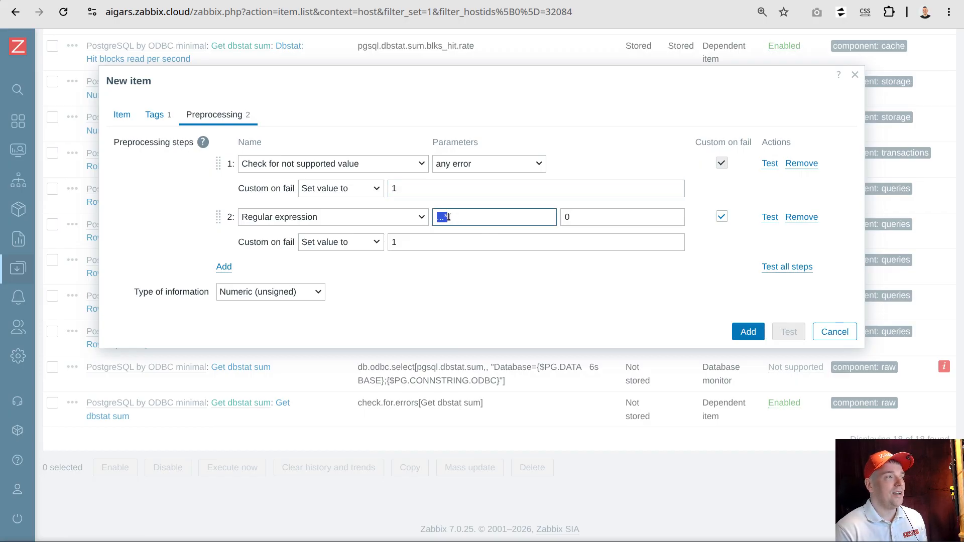
drag(404, 246, 391, 243)
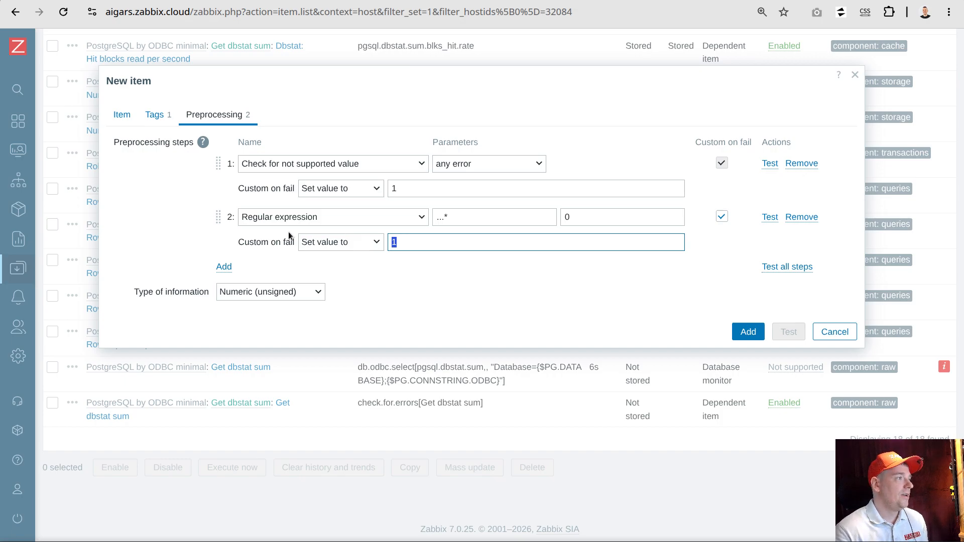
triple_click(245, 240)
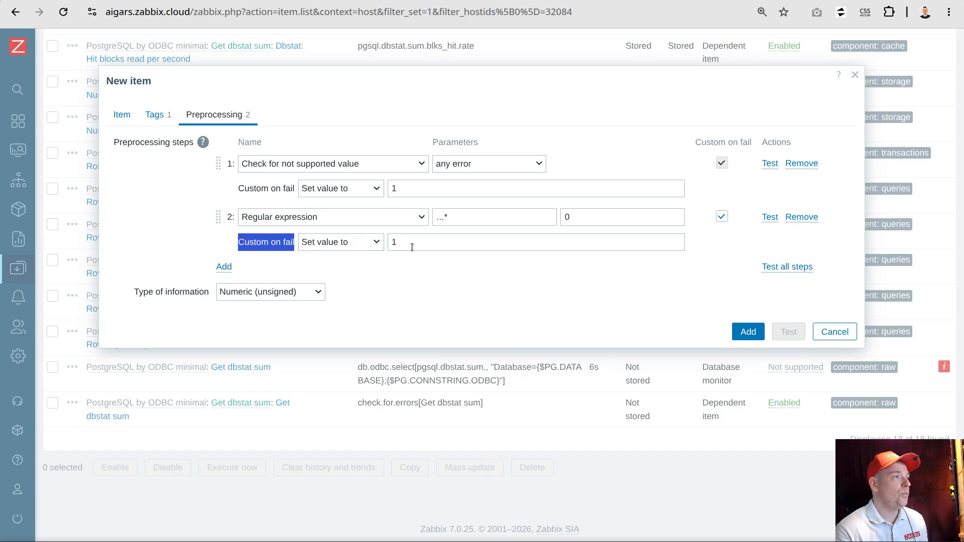
double_click(398, 190)
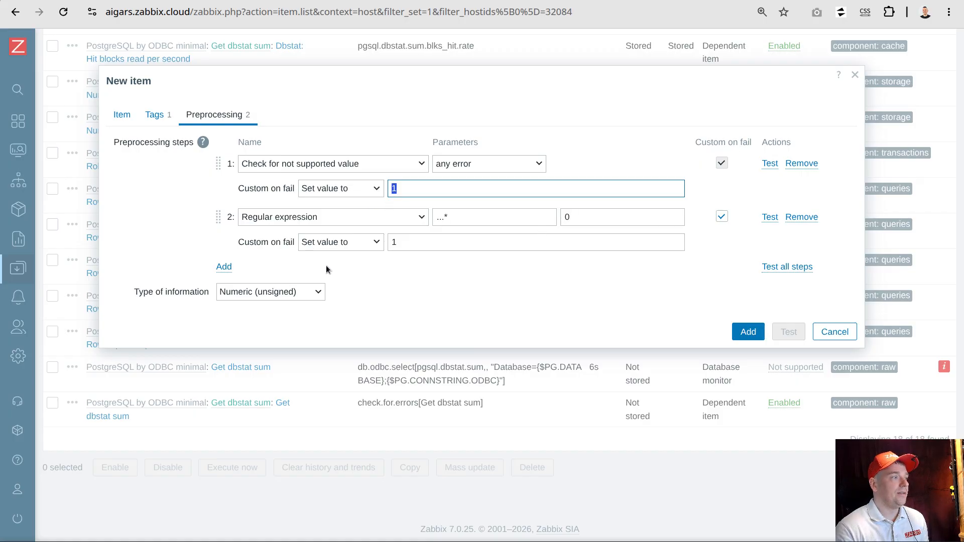
Add the configured inform item to host pg18 and check it in the item list
click(748, 332)
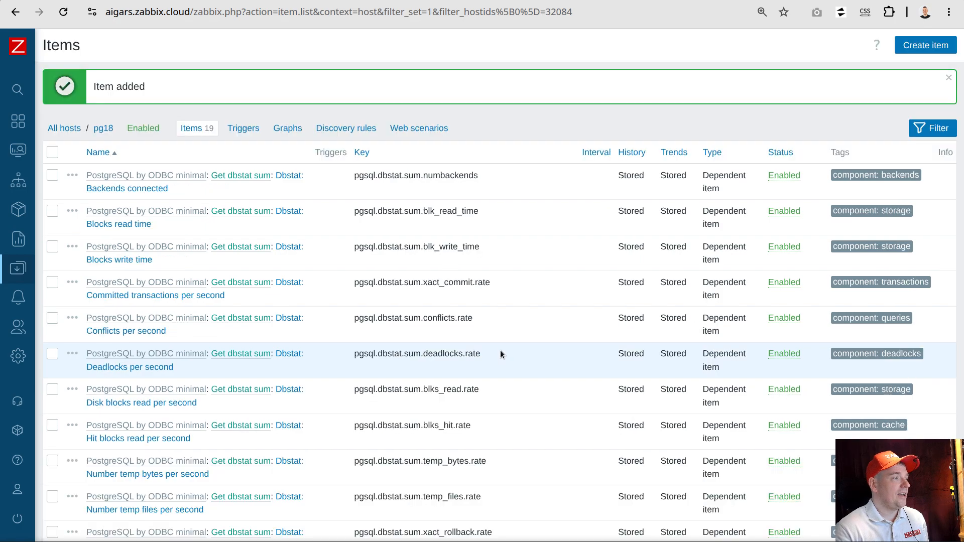
scroll(498, 342, down, 8)
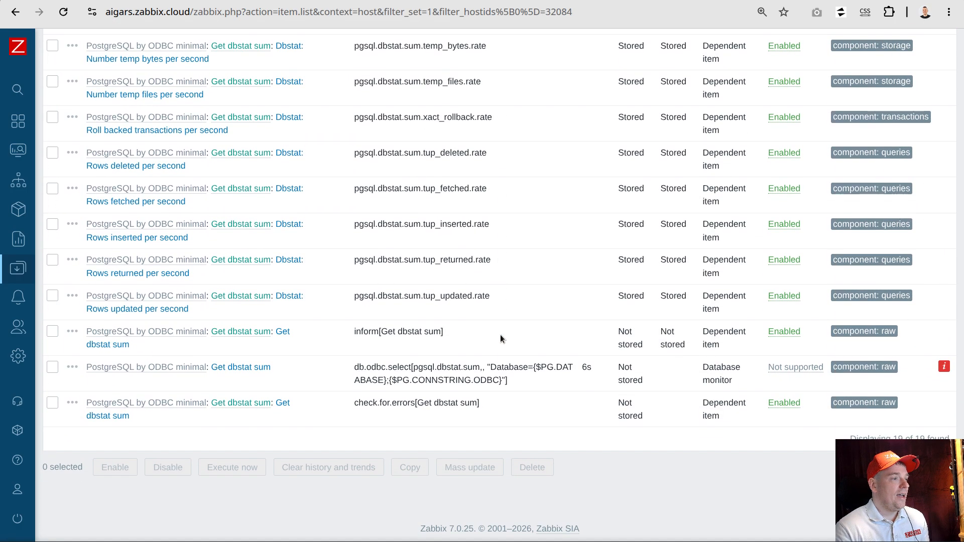
scroll(505, 305, up, 8)
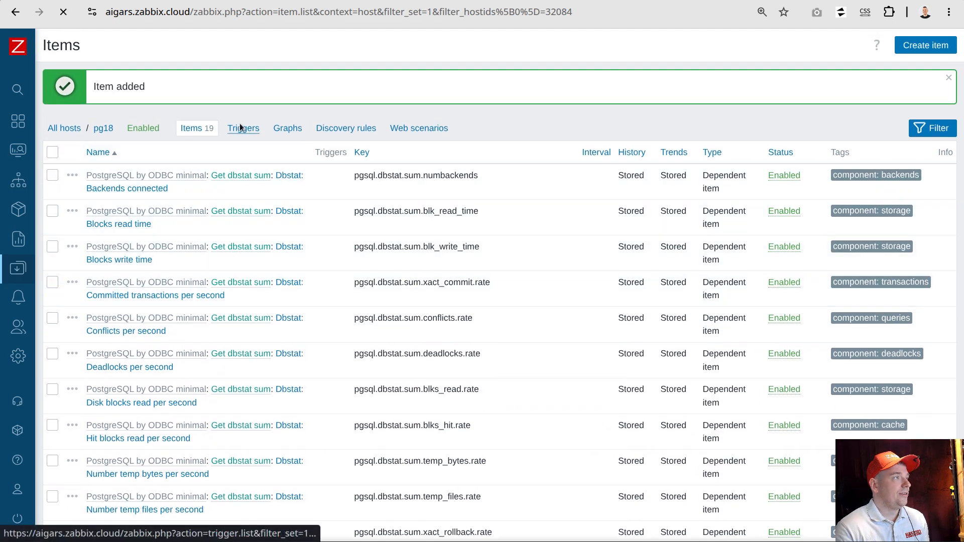
Start a new trigger on host pg18 and choose the inform[Get dbstat sum] item for its expression condition
click(243, 125)
click(923, 49)
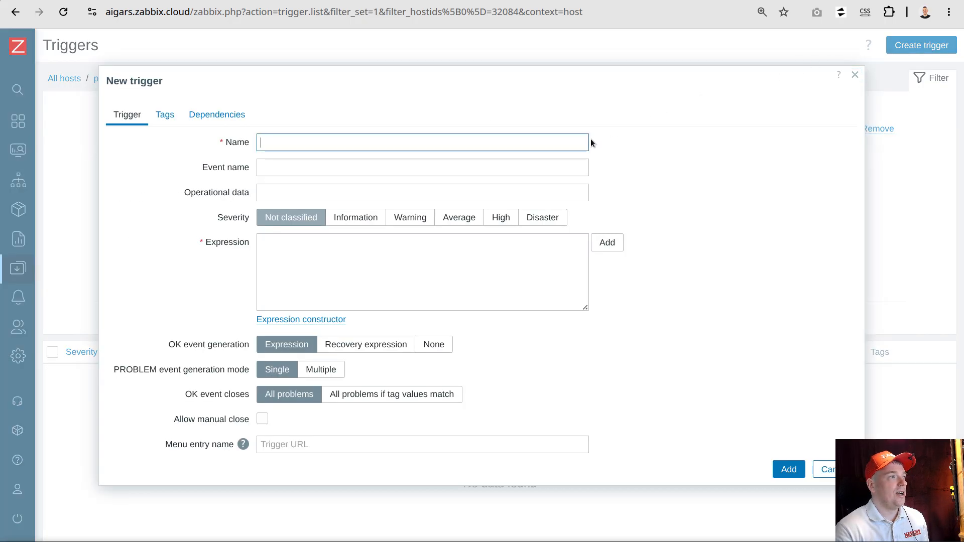
click(605, 243)
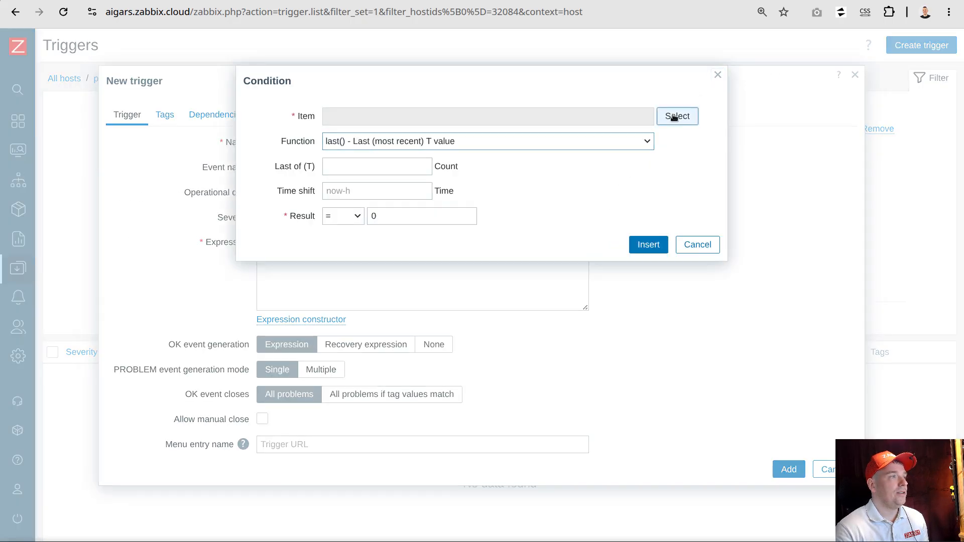
click(677, 117)
scroll(452, 275, down, 3)
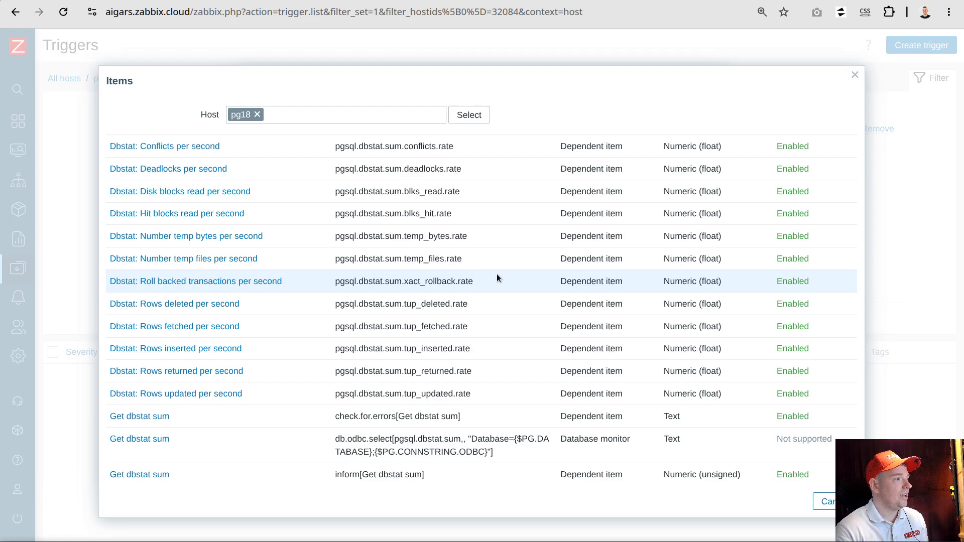
click(142, 477)
Set the condition's function to min() - Minimum value for period T
click(380, 143)
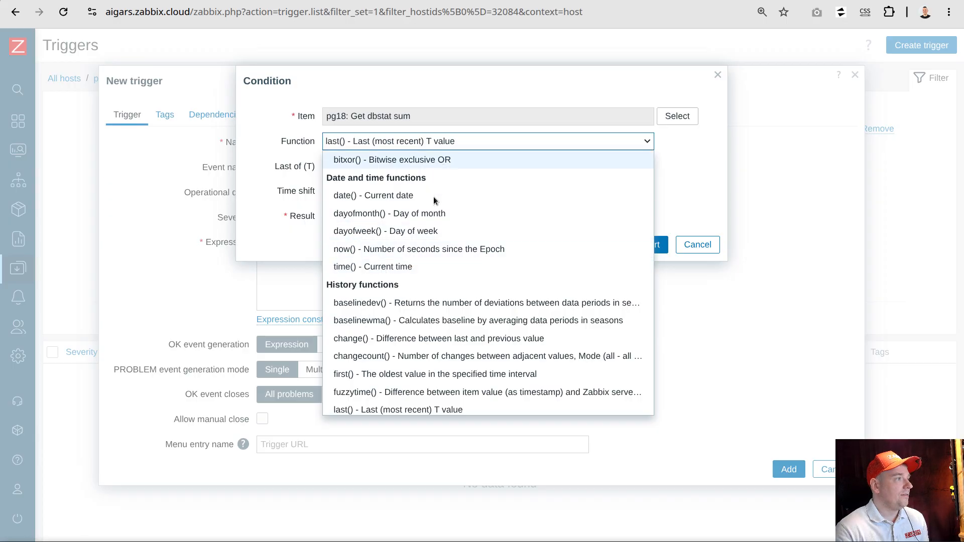
scroll(424, 233, down, 3)
scroll(424, 231, down, 6)
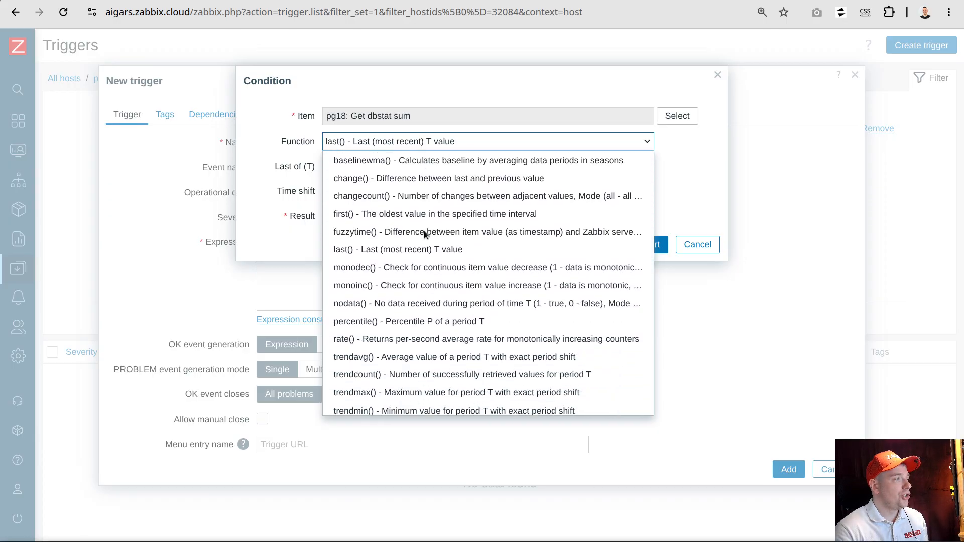
scroll(424, 230, down, 4)
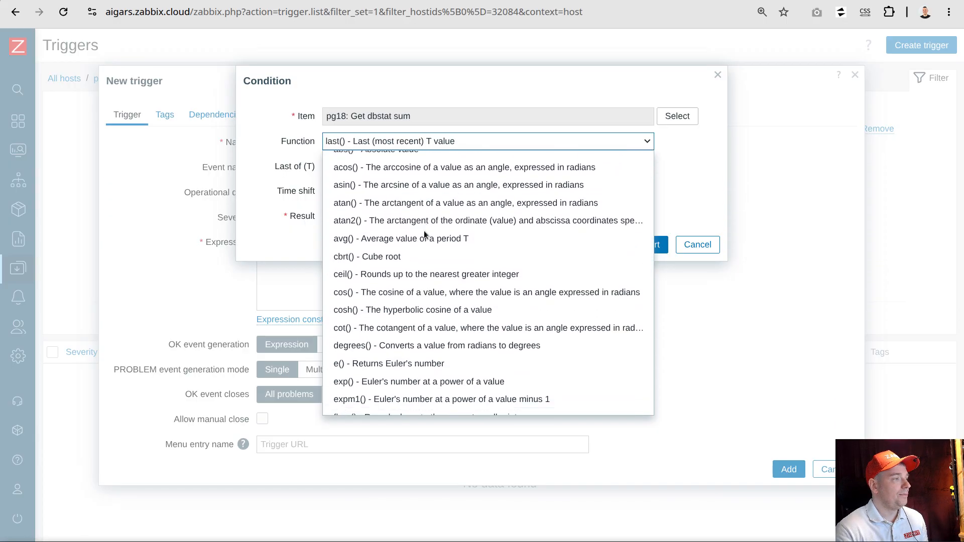
key(m)
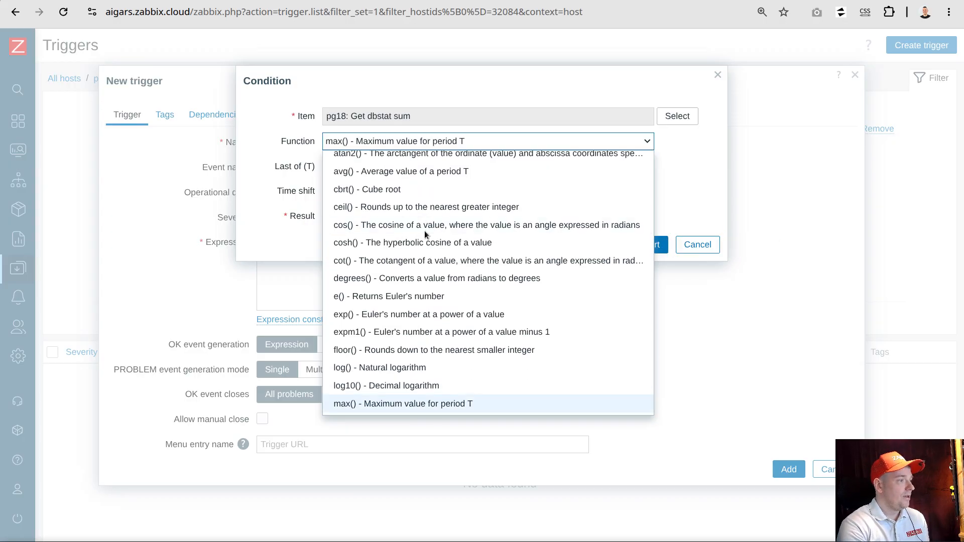
scroll(429, 241, down, 2)
click(369, 340)
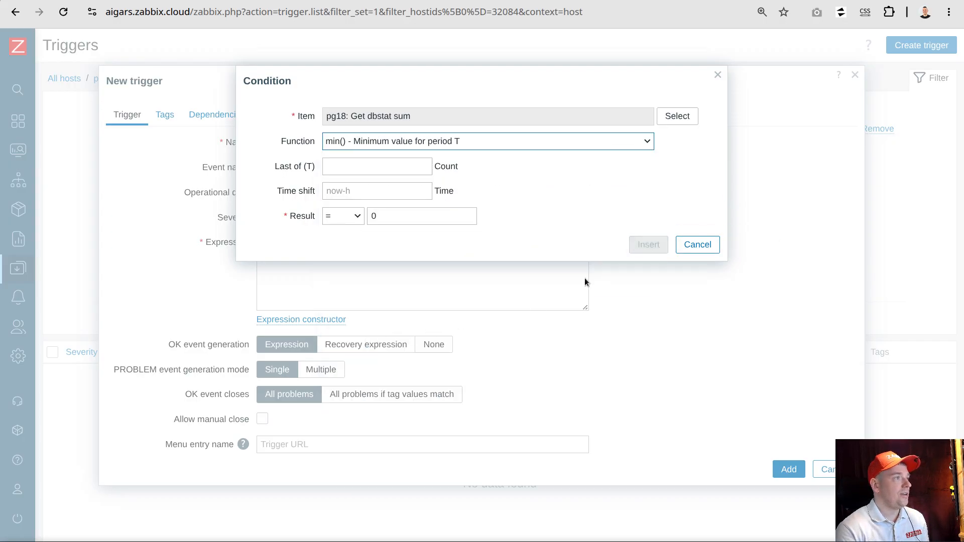
Set the condition to result = 1 over the last 3 values by count, and insert it into the trigger expression
click(347, 217)
click(346, 216)
drag(391, 215, 349, 208)
text(1)
click(460, 167)
click(447, 204)
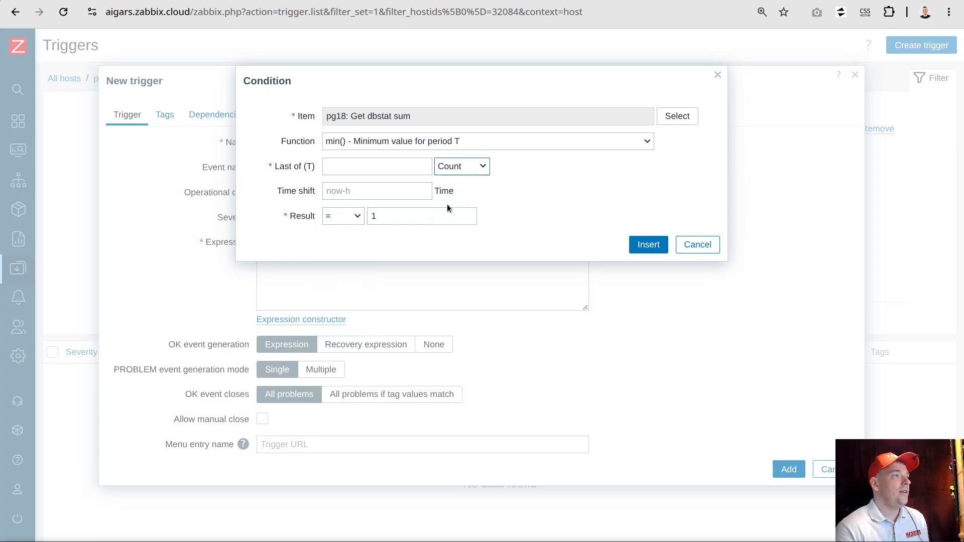
click(370, 167)
text(3)
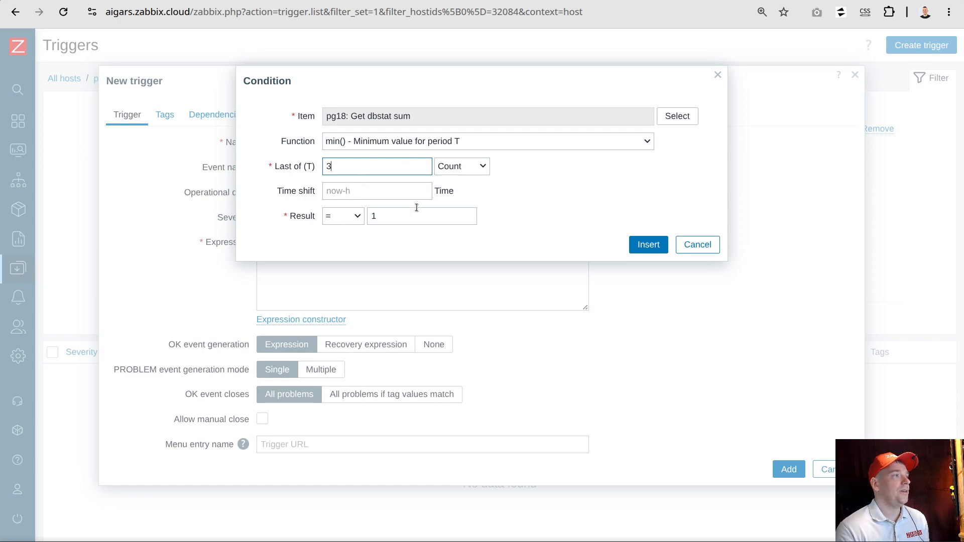
double_click(380, 218)
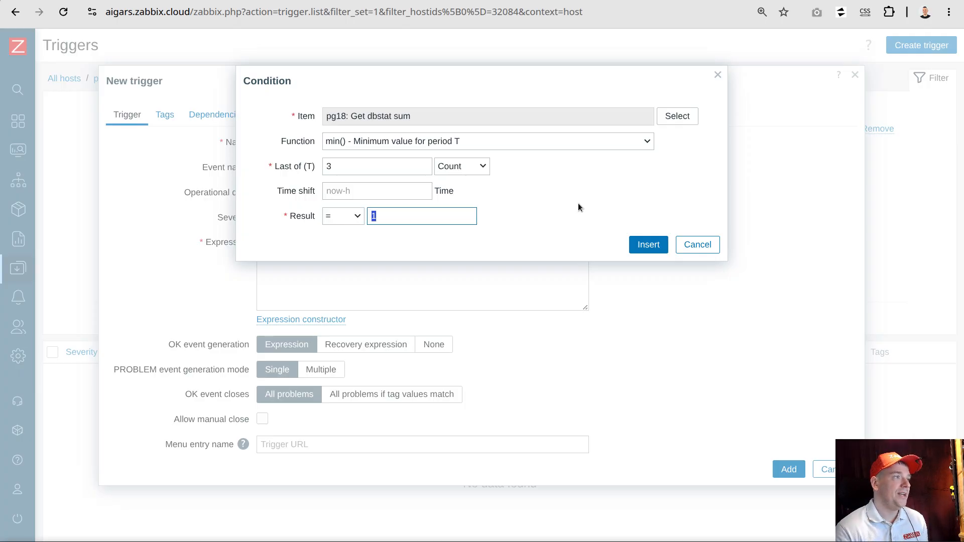
click(648, 245)
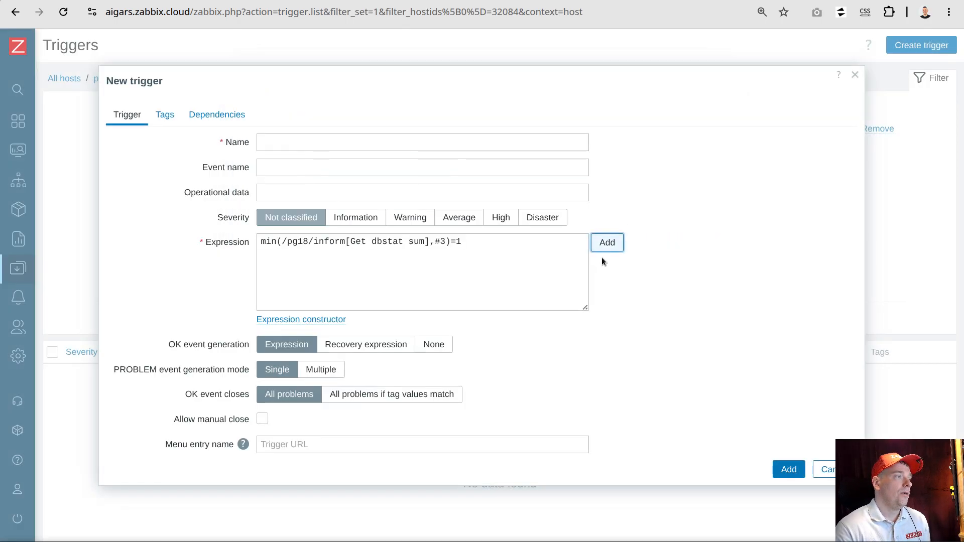
Set the trigger's severity to Disaster and name it Data collection for item "Get dbstat sum" do not work for real
click(548, 218)
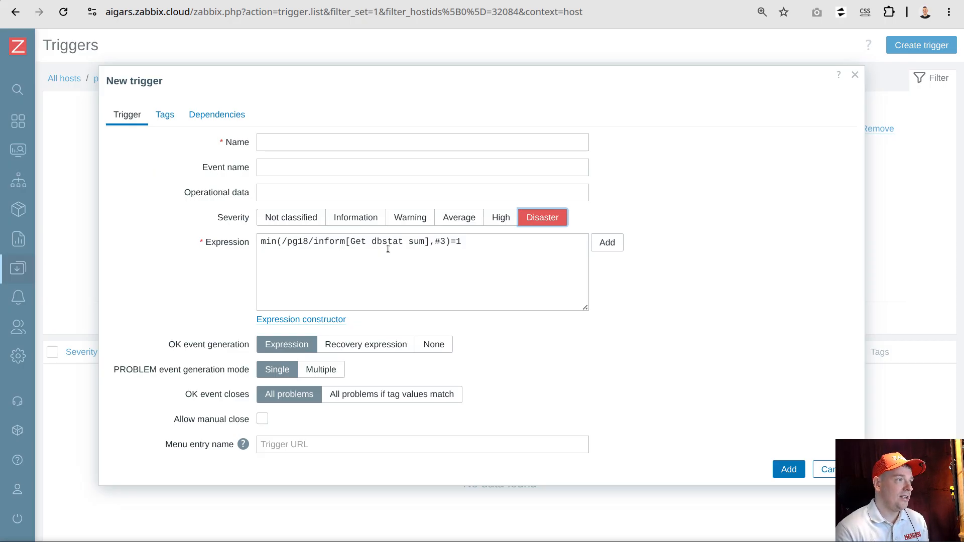
drag(351, 242, 408, 242)
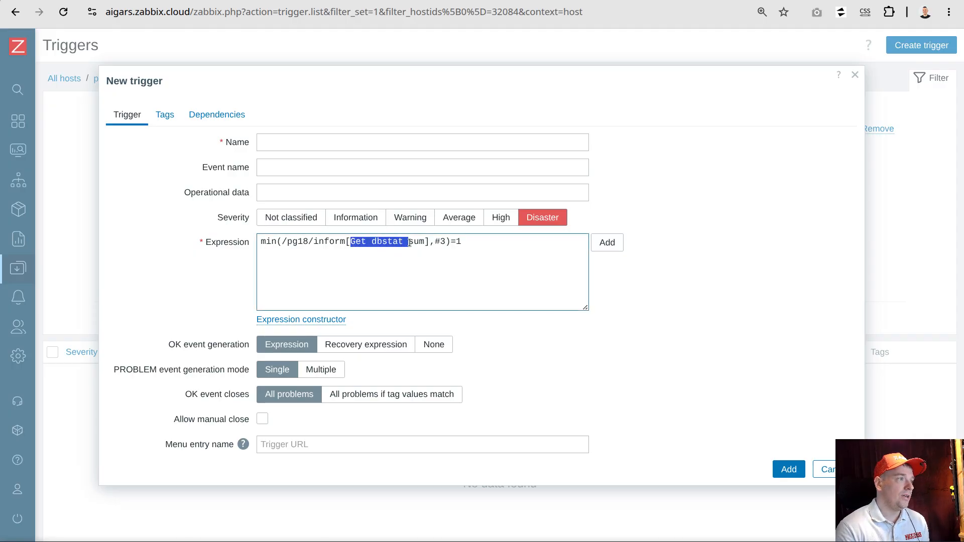
right_click(408, 242)
click(455, 257)
click(341, 138)
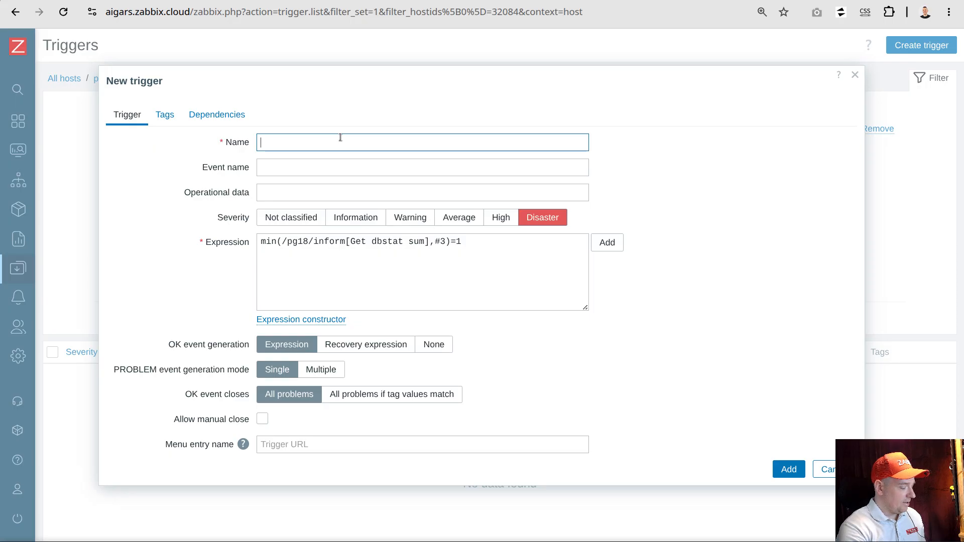
text(Data coo)
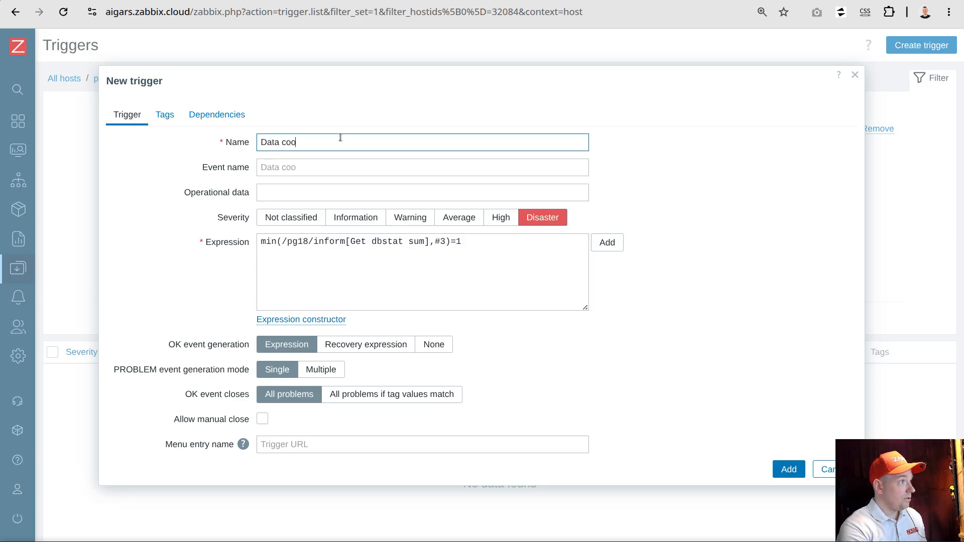
key(BackSpace)
text(llecti)
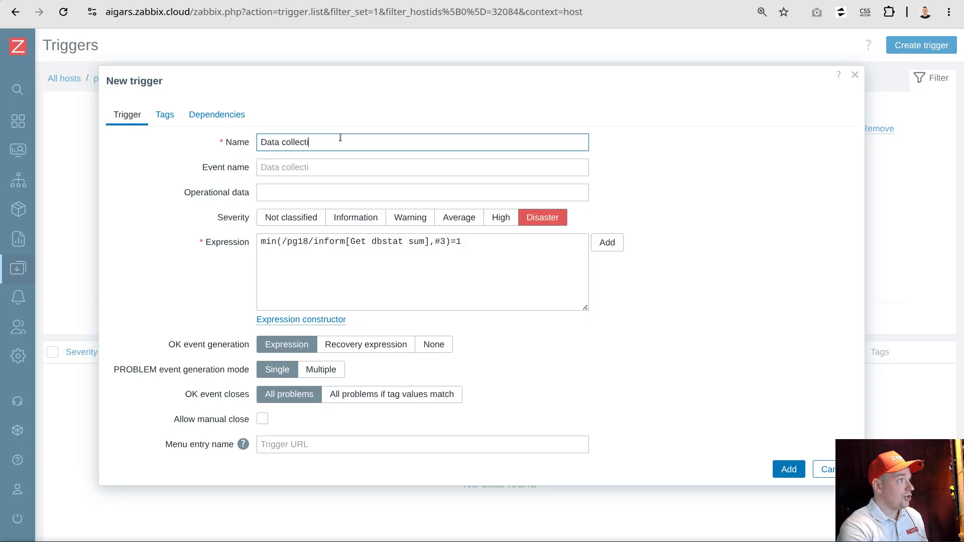
text(on for item "Get dbstat sum")
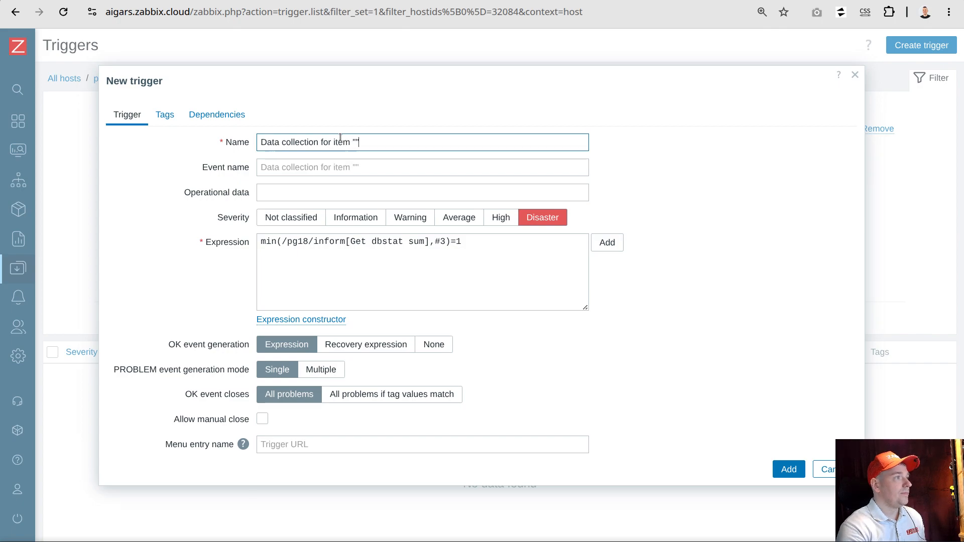
key(Left)
text(Get dbstat sum" do no)
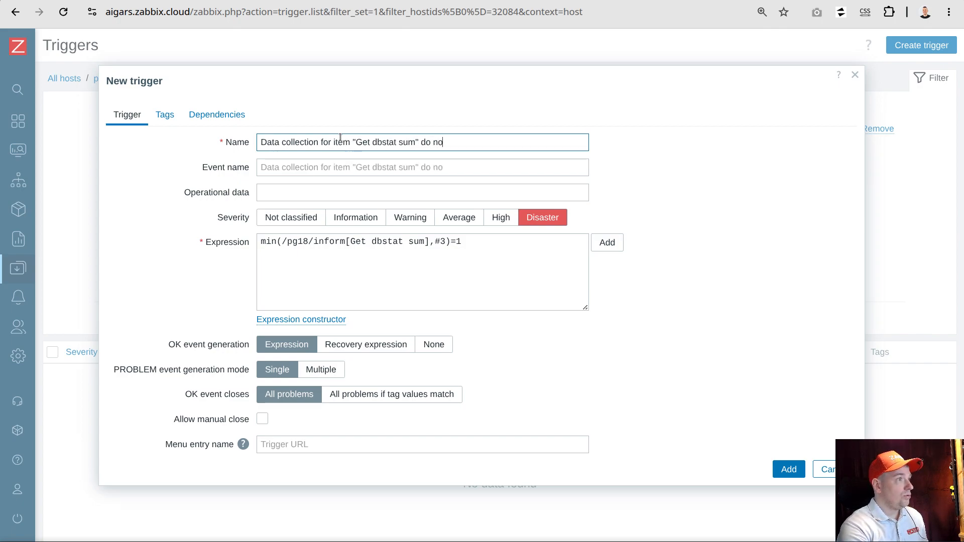
text(t work for real)
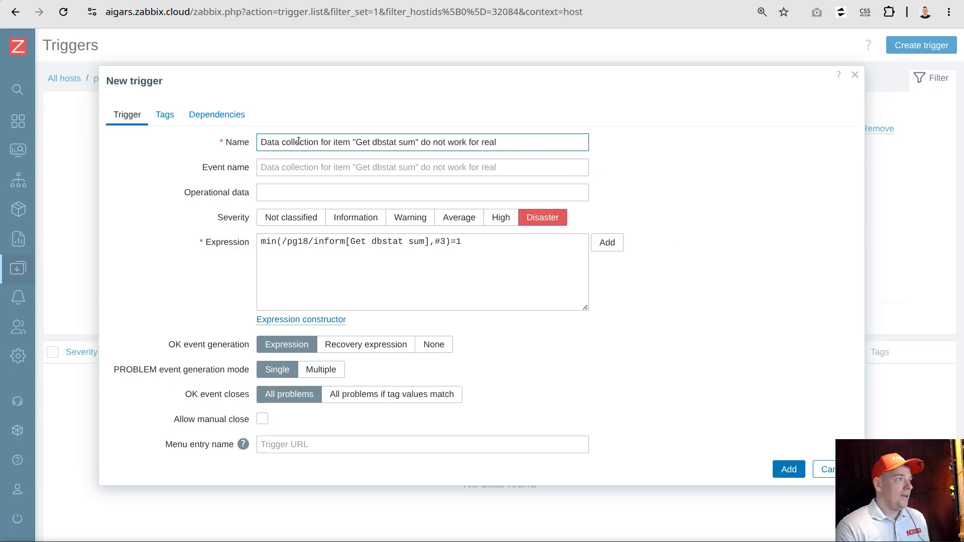
Allow manual close for the new trigger and review the #3 count in its expression
click(262, 420)
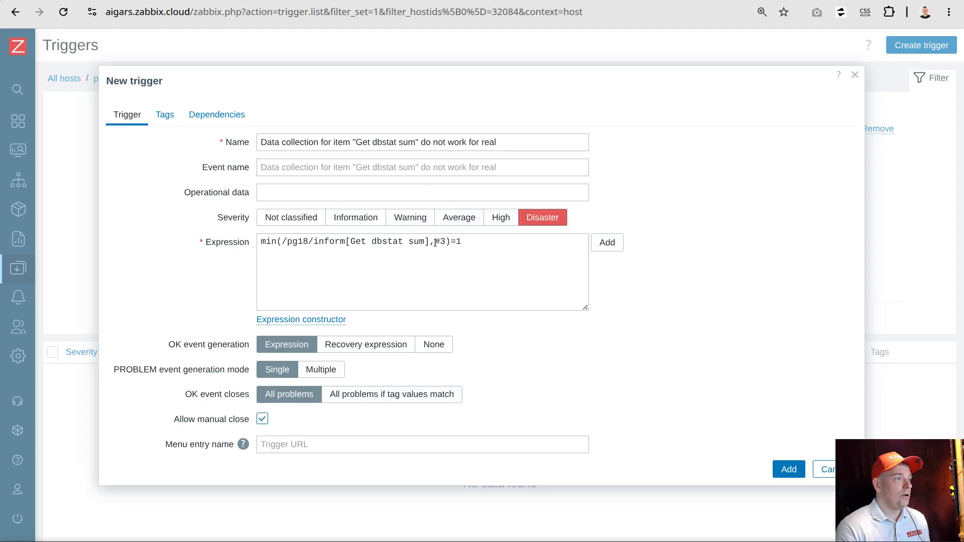
drag(436, 242, 442, 243)
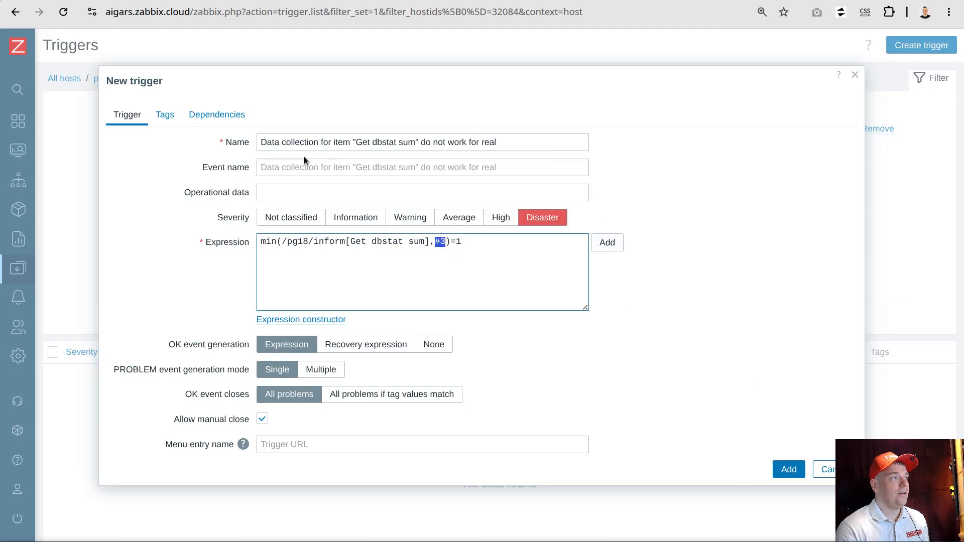
Save the new trigger and go to the master item at the end of the pg18 host's item list
click(789, 468)
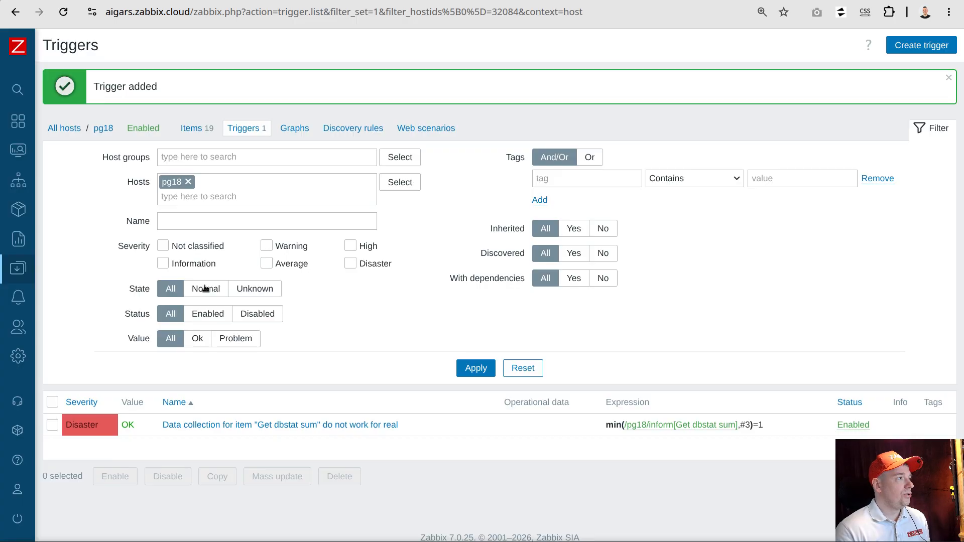
click(189, 128)
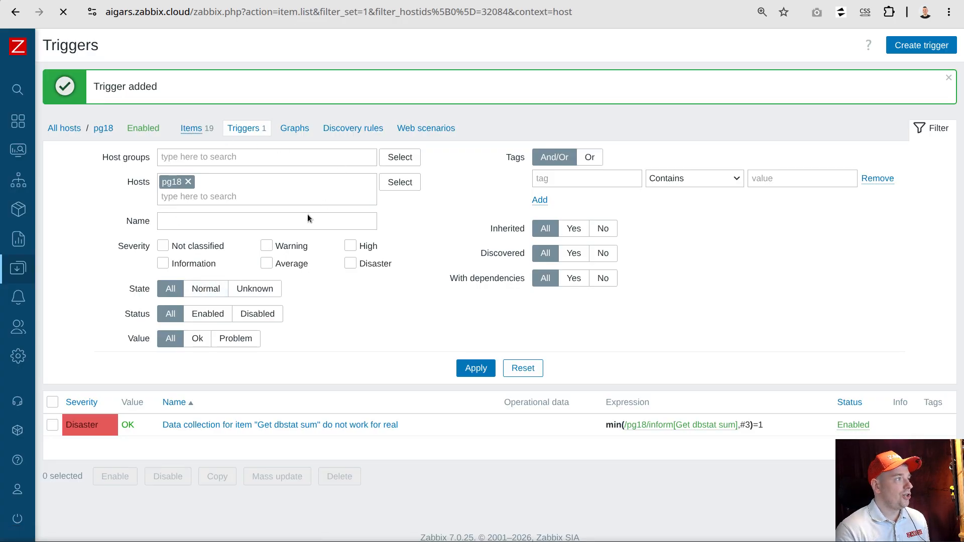
scroll(320, 199, down, 3)
scroll(319, 199, down, 4)
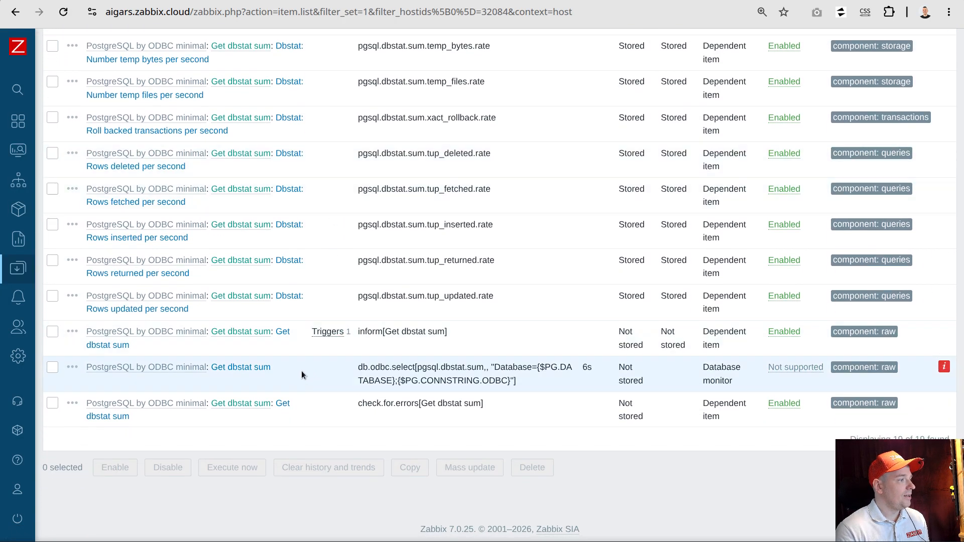
Set the Get dbstat sum database monitor item to keep history and update the item
click(242, 368)
click(394, 316)
scroll(393, 342, down, 5)
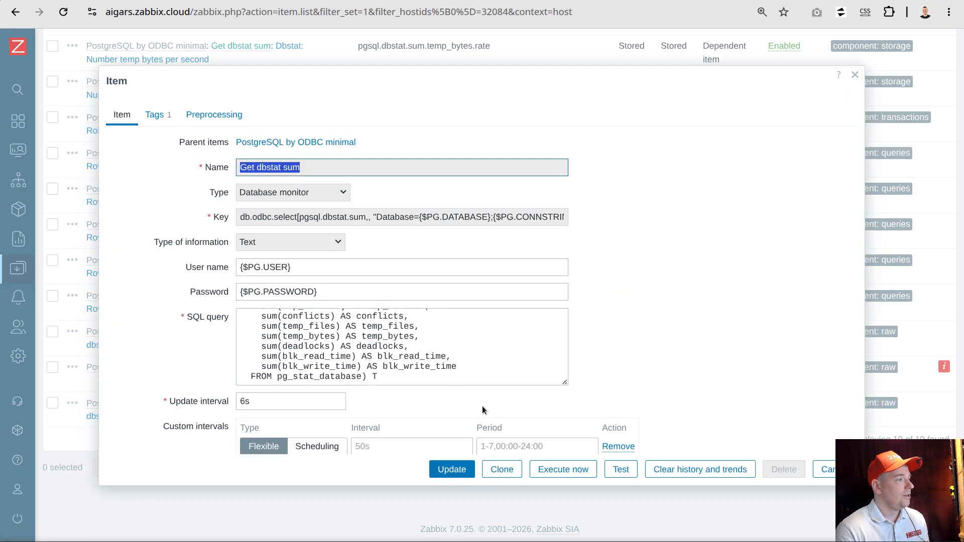
scroll(623, 355, down, 3)
click(327, 355)
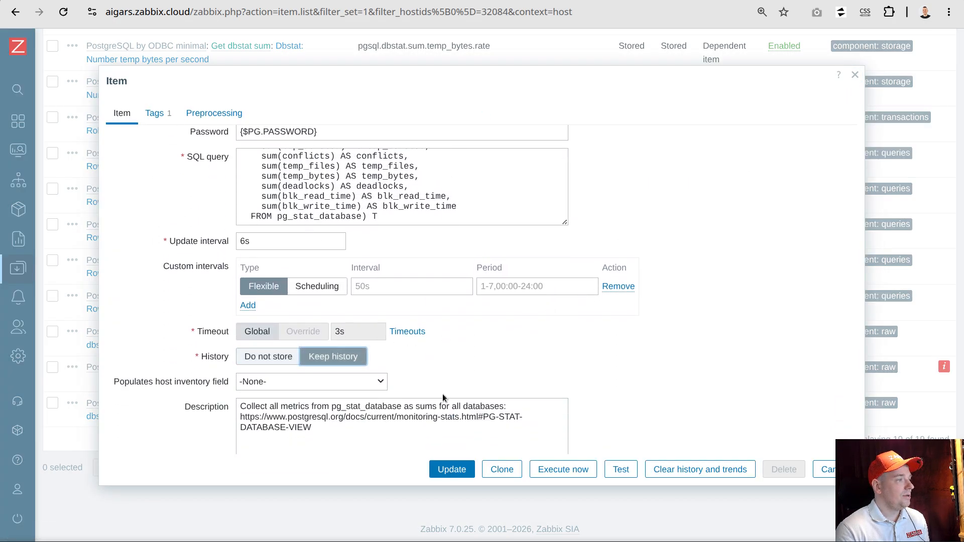
click(454, 469)
Set the dependent item inform[Get dbstat sum] to keep history and update it
scroll(463, 315, down, 10)
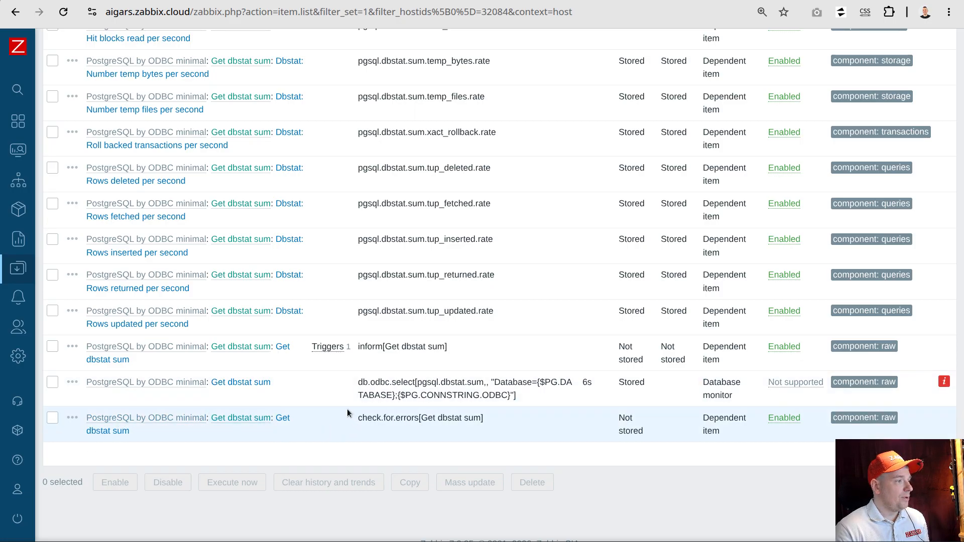
double_click(362, 347)
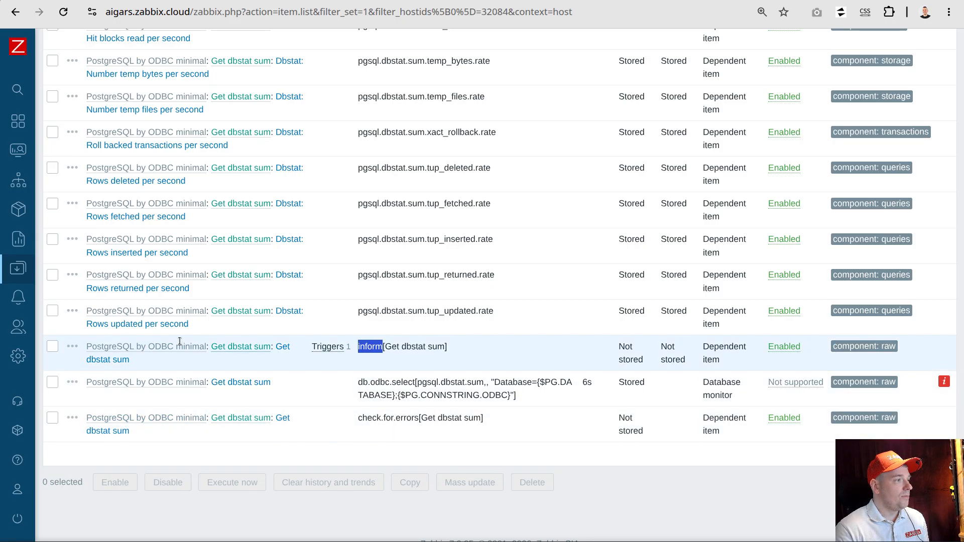
click(73, 347)
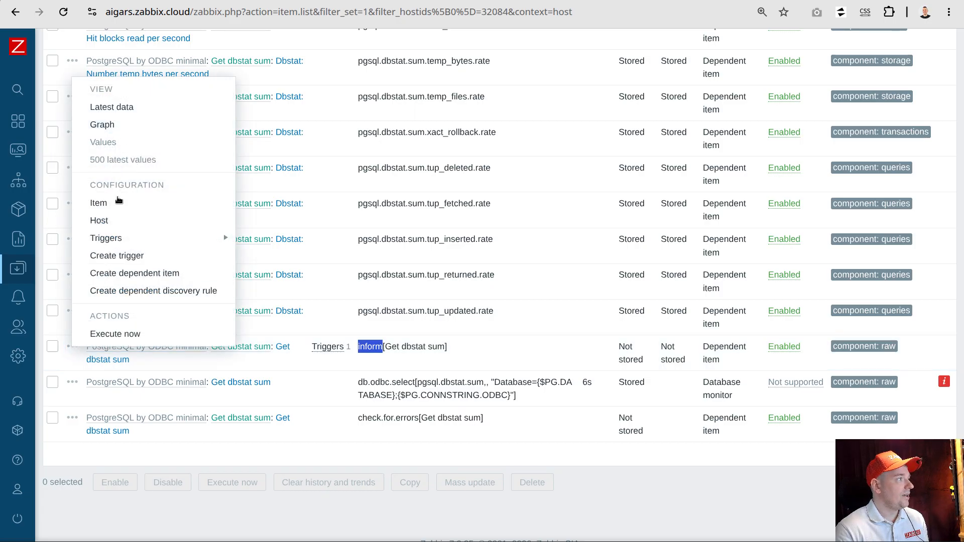
click(457, 305)
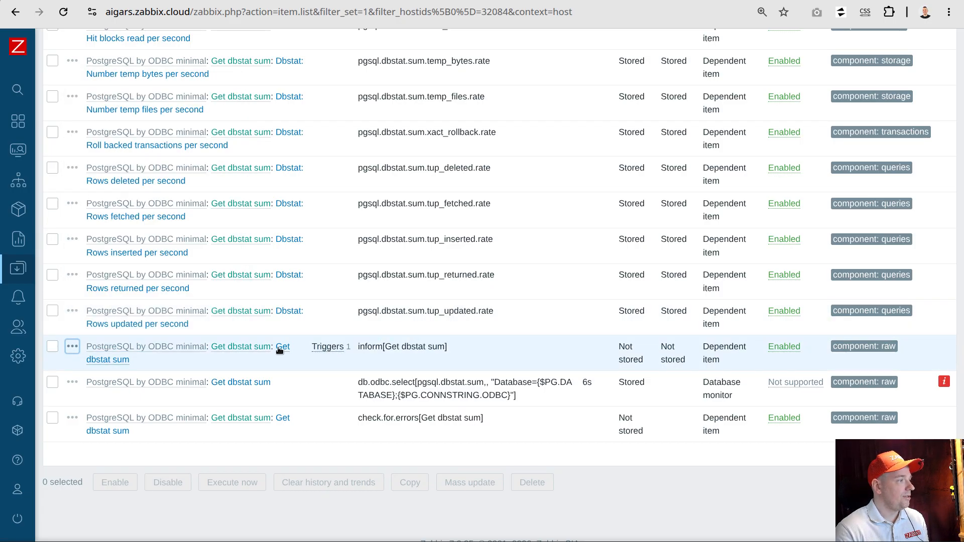
click(289, 350)
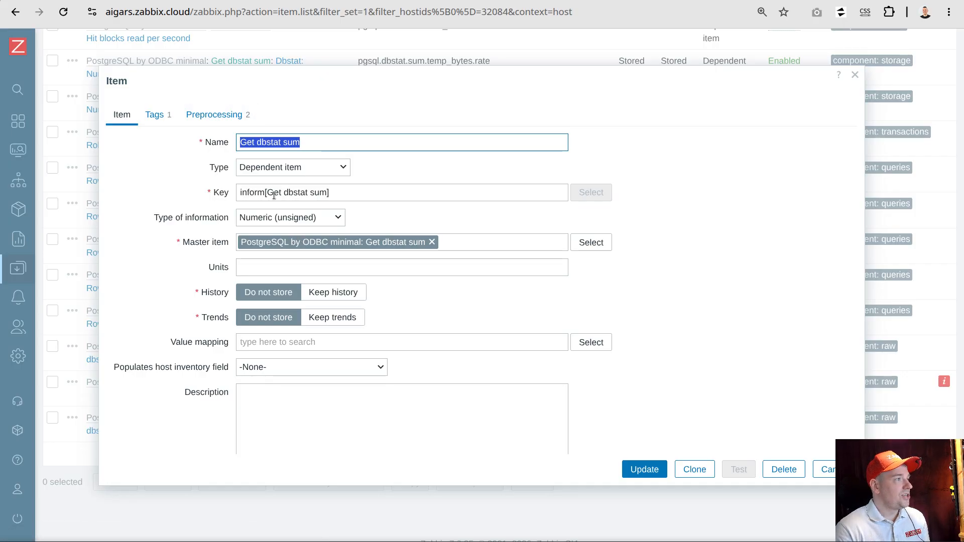
click(331, 291)
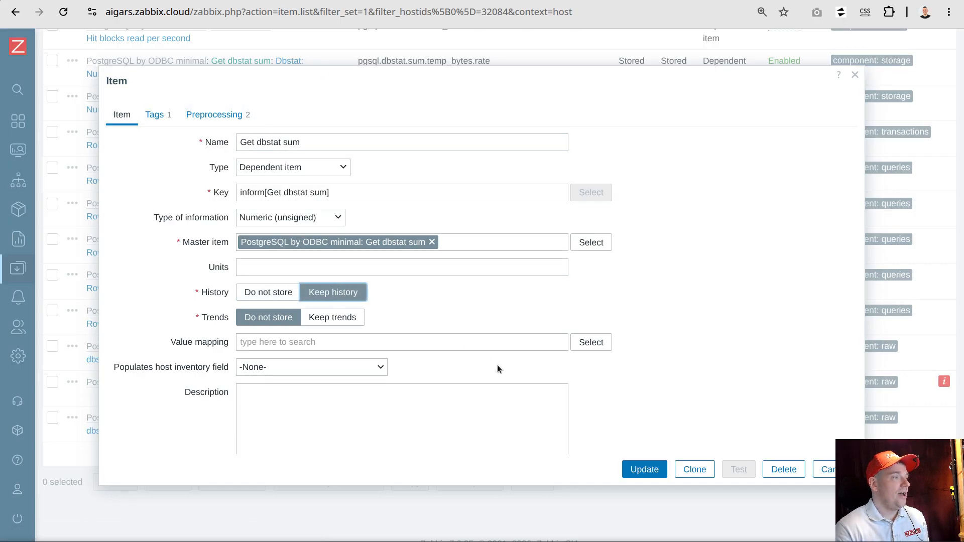
click(655, 474)
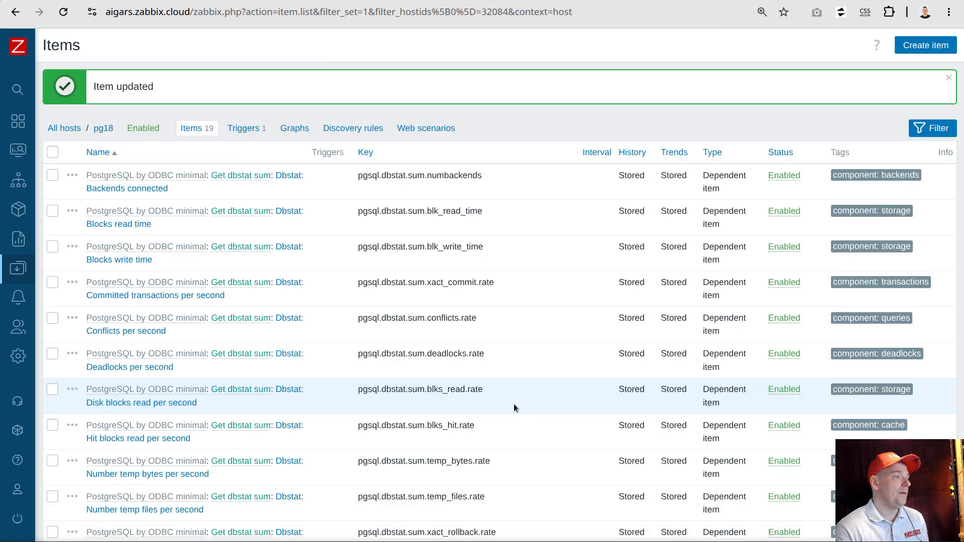
View the 500 latest values of the inform[Get dbstat sum] item
scroll(523, 391, down, 3)
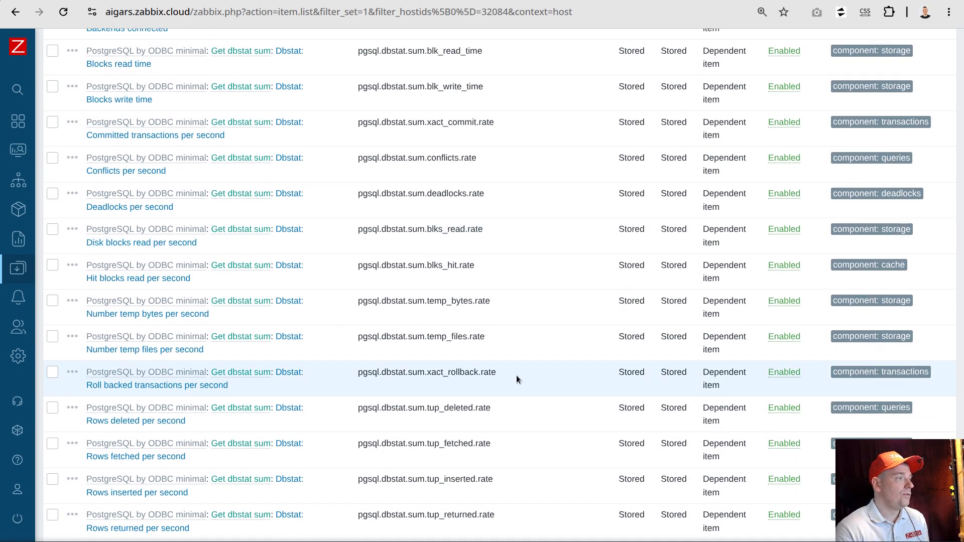
scroll(504, 391, down, 5)
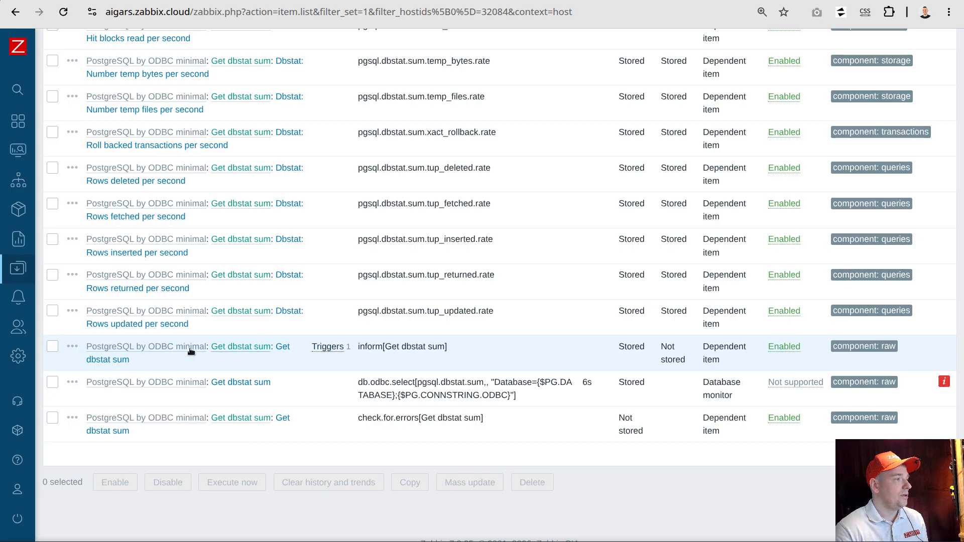
click(73, 348)
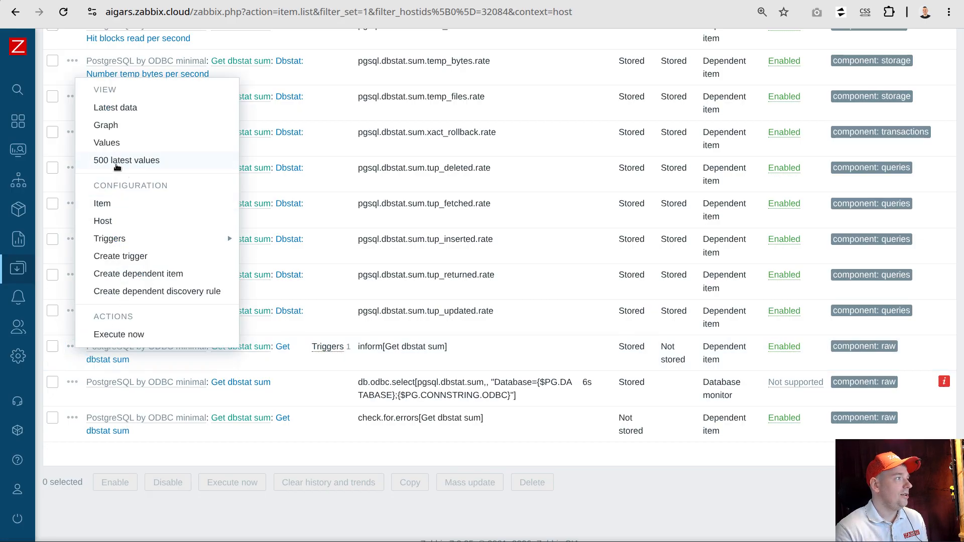
click(112, 160)
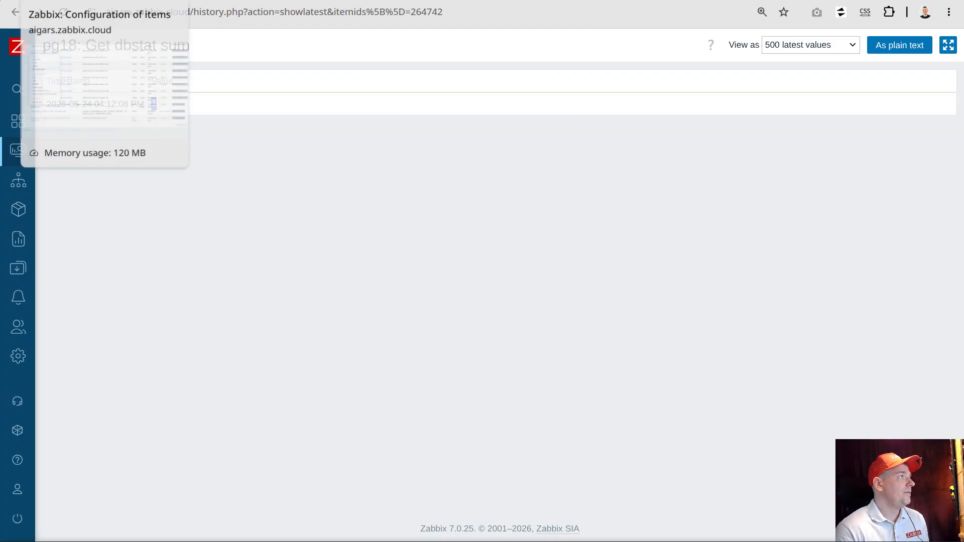
Return to the pg18 host's configuration and check the state of its Disaster trigger
click(81, 1)
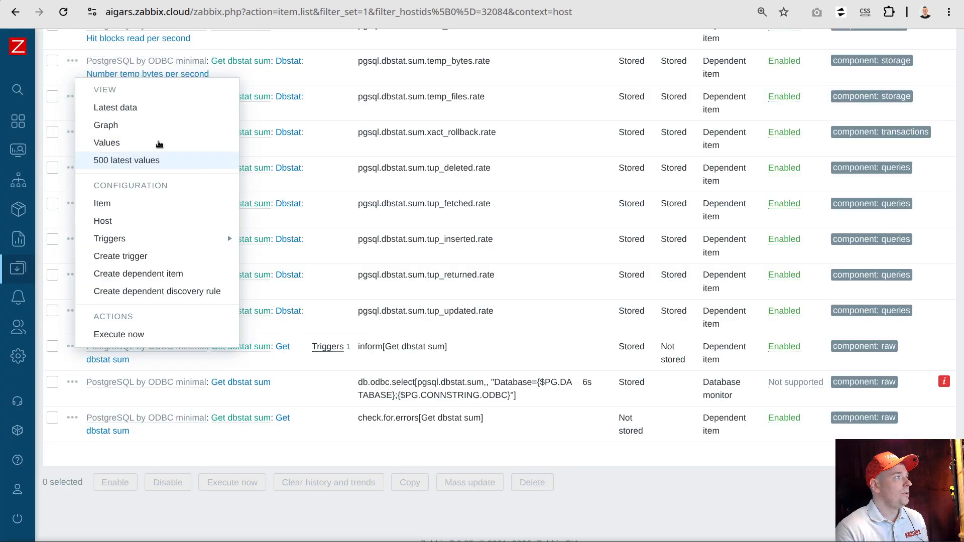
click(320, 468)
scroll(324, 422, up, 1)
scroll(324, 420, up, 10)
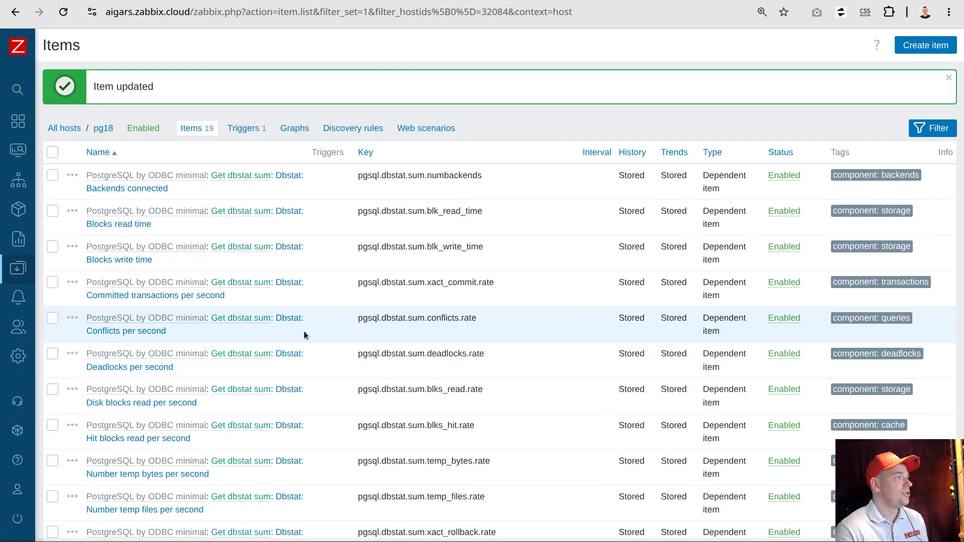
click(243, 129)
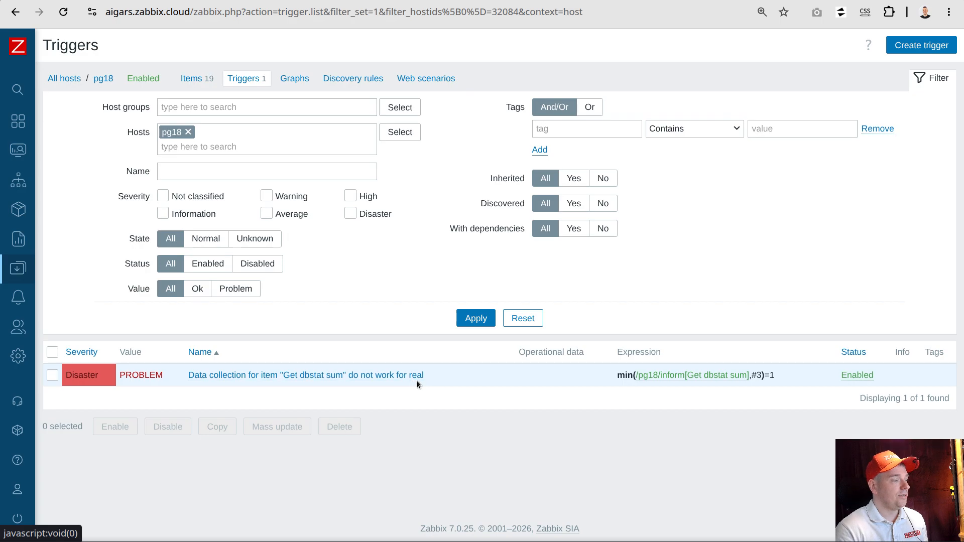
Correct the database password in the {$PG.PASSWORD} macro of host pg18 and update the host
click(106, 78)
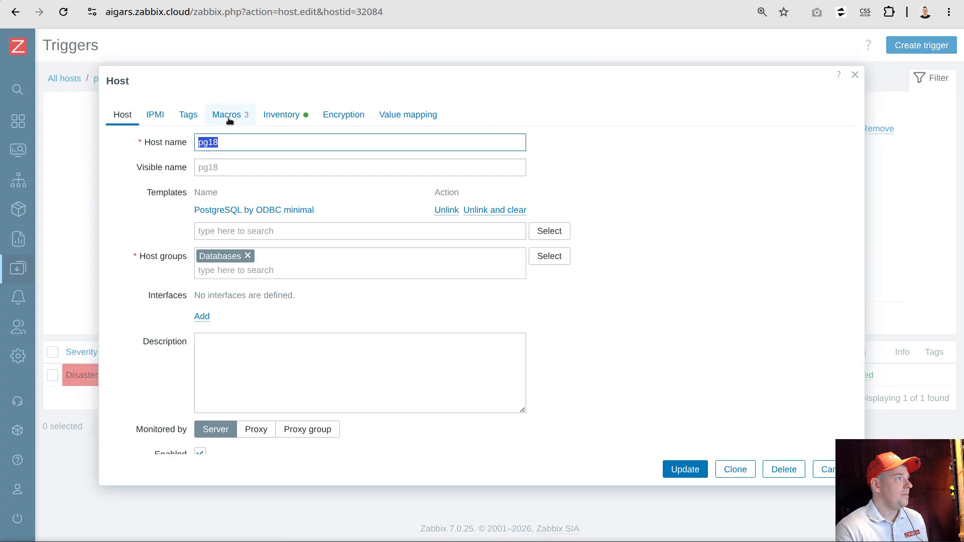
click(228, 116)
click(416, 228)
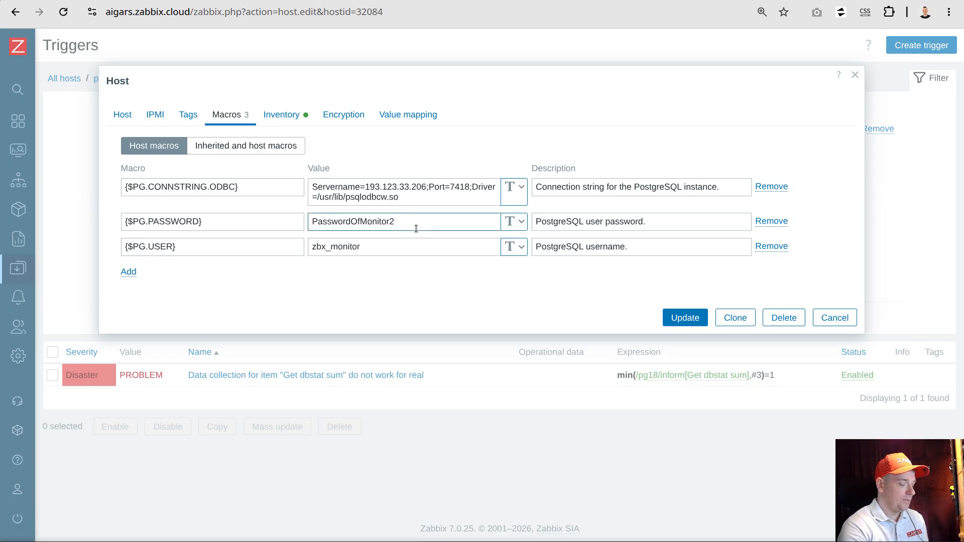
click(698, 322)
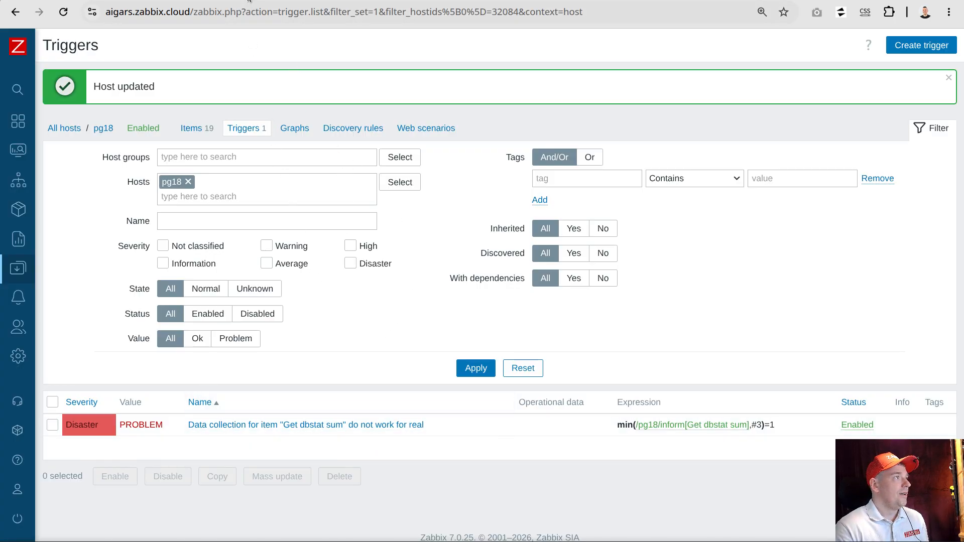
Check the inform item's history and examine the 500 latest values of the Get dbstat sum master item
click(226, 0)
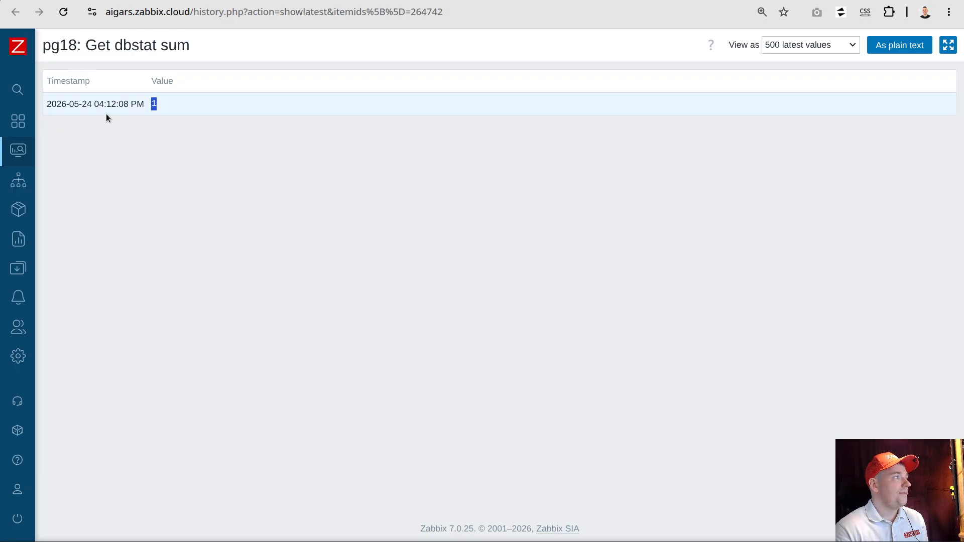
click(146, 0)
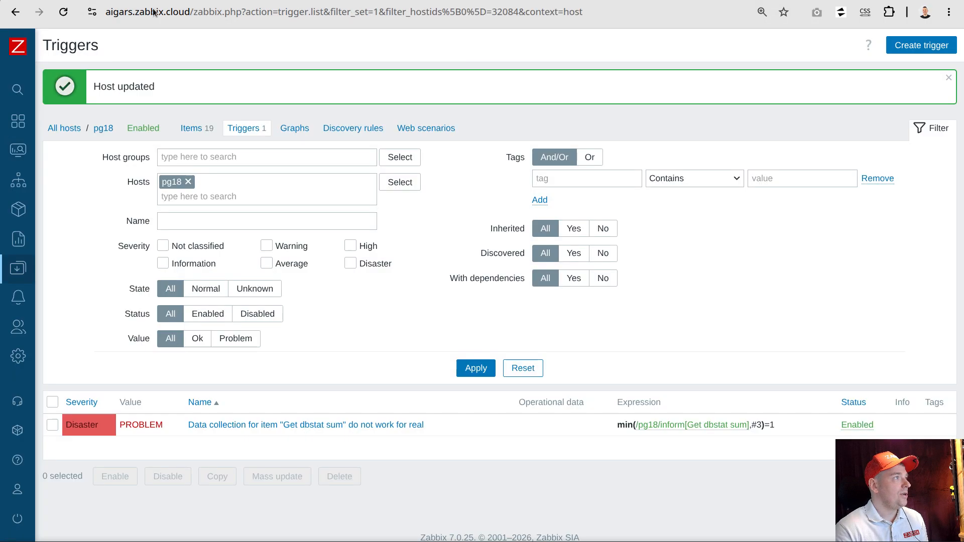
click(190, 128)
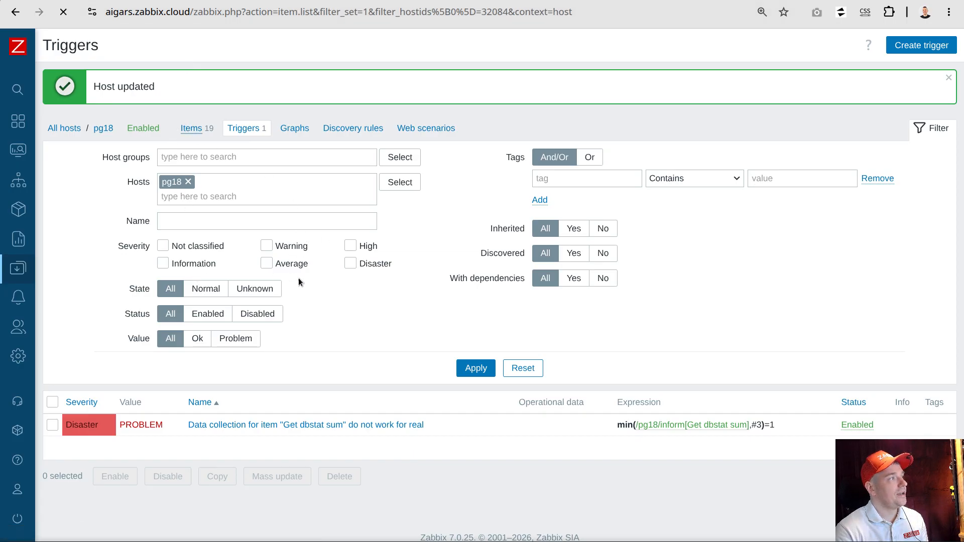
scroll(312, 302, down, 8)
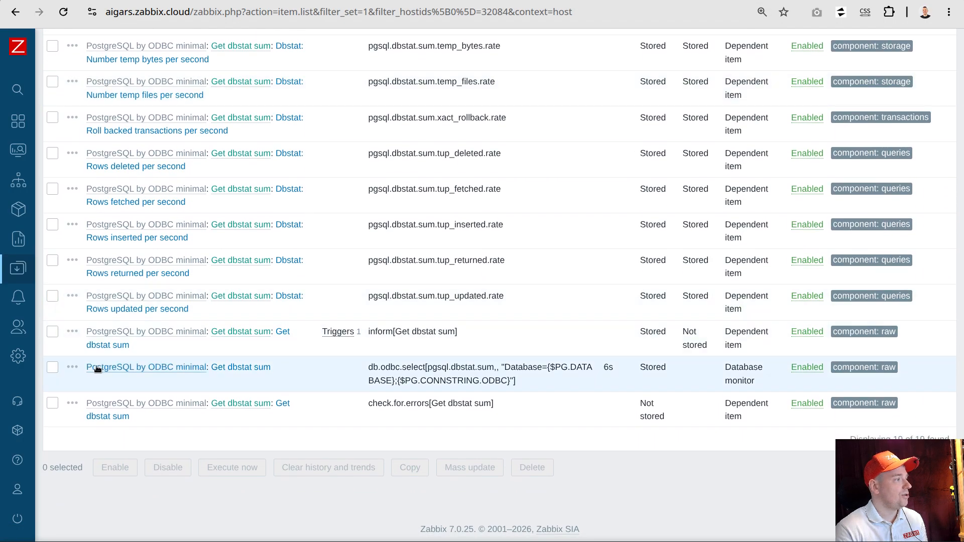
click(72, 367)
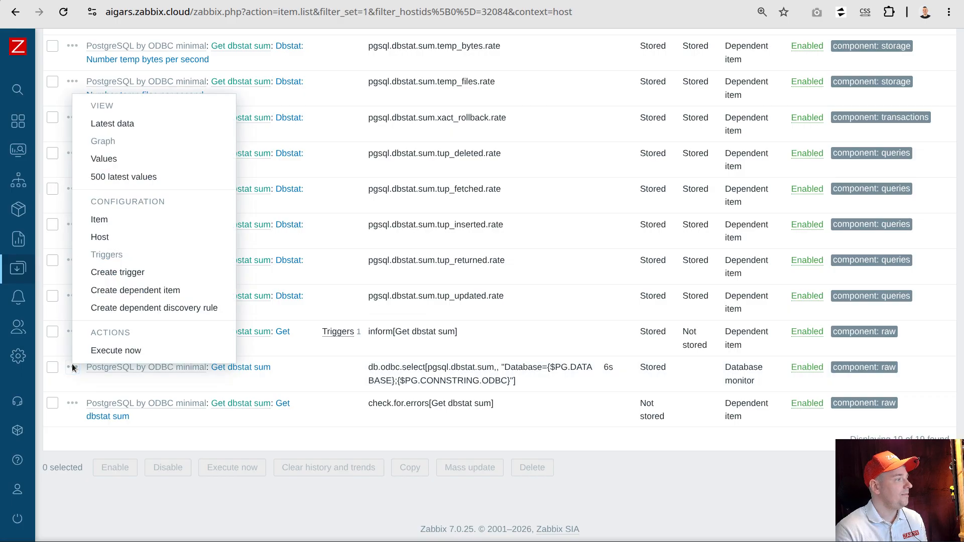
click(113, 178)
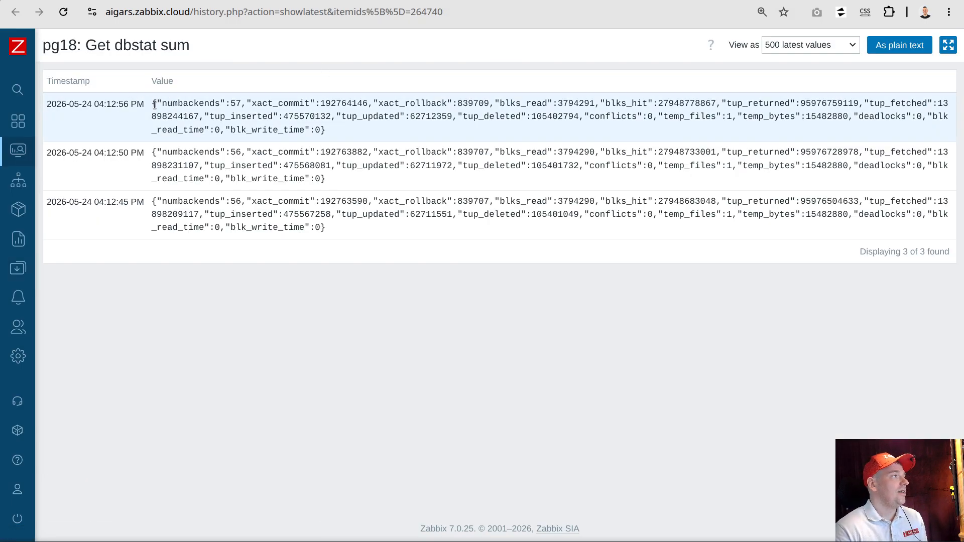
drag(154, 102, 162, 103)
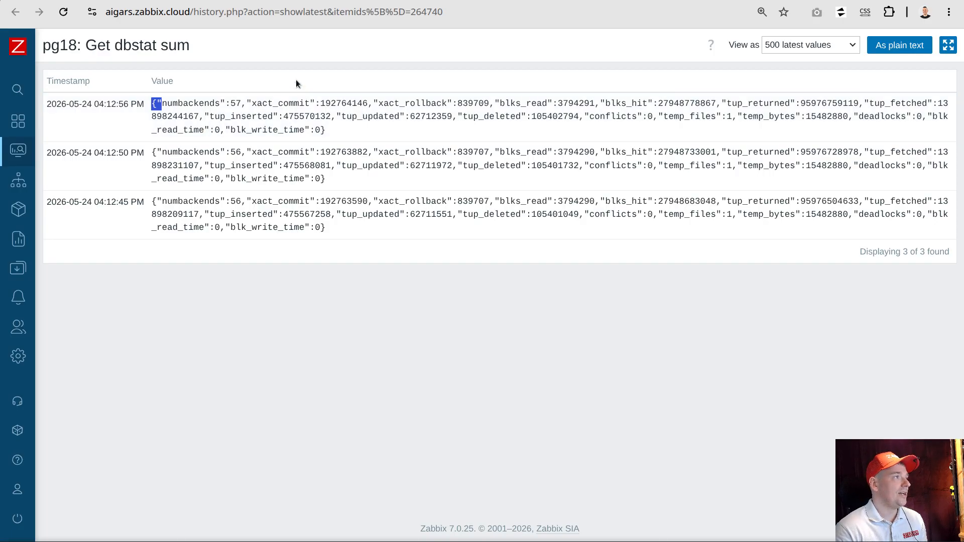
Reload the inform item's value history and compare it with the master item's history
click(381, 1)
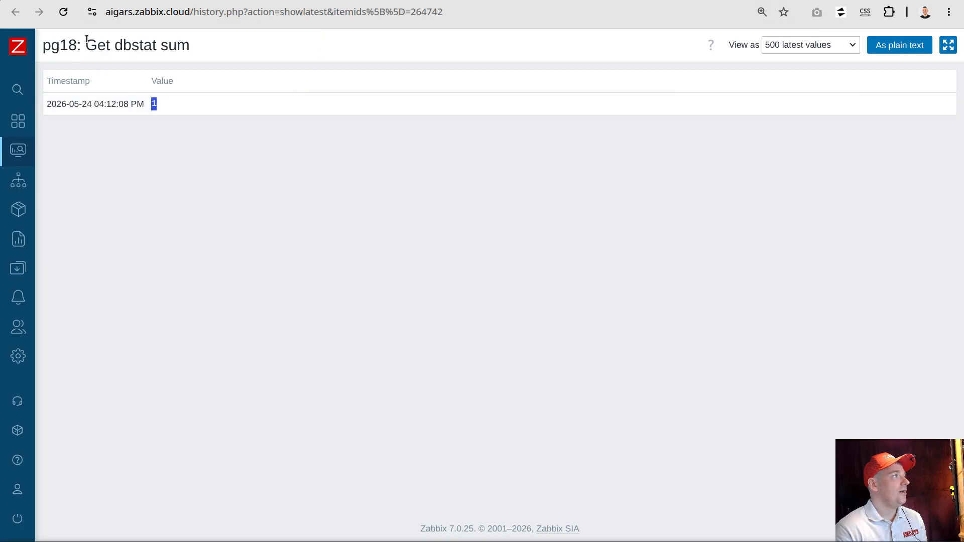
click(64, 12)
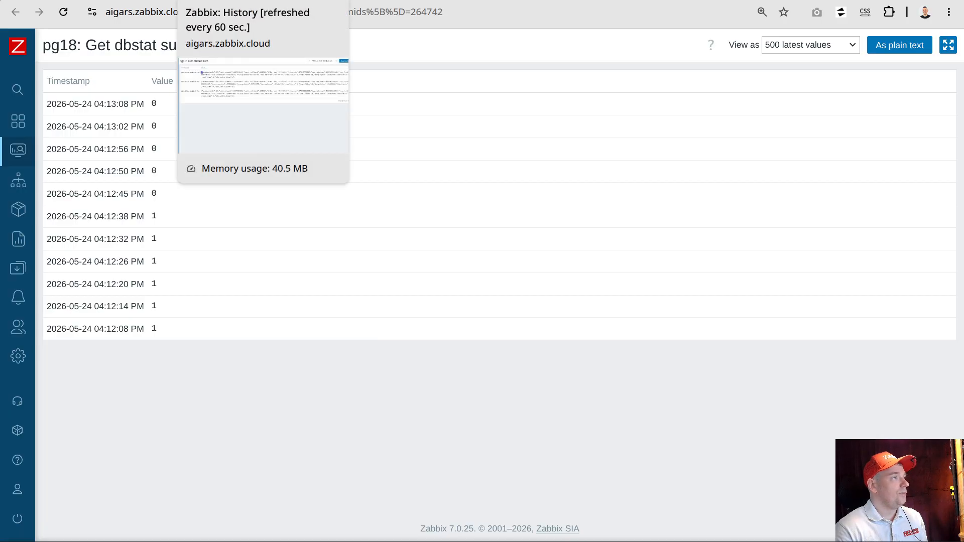
click(221, 1)
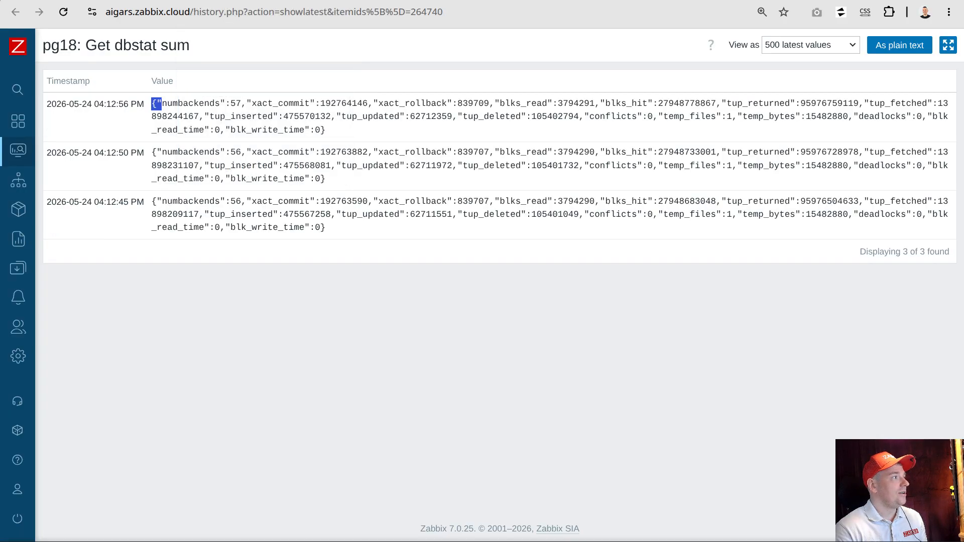
Return to the pg18 host's item list and reload it
click(138, 0)
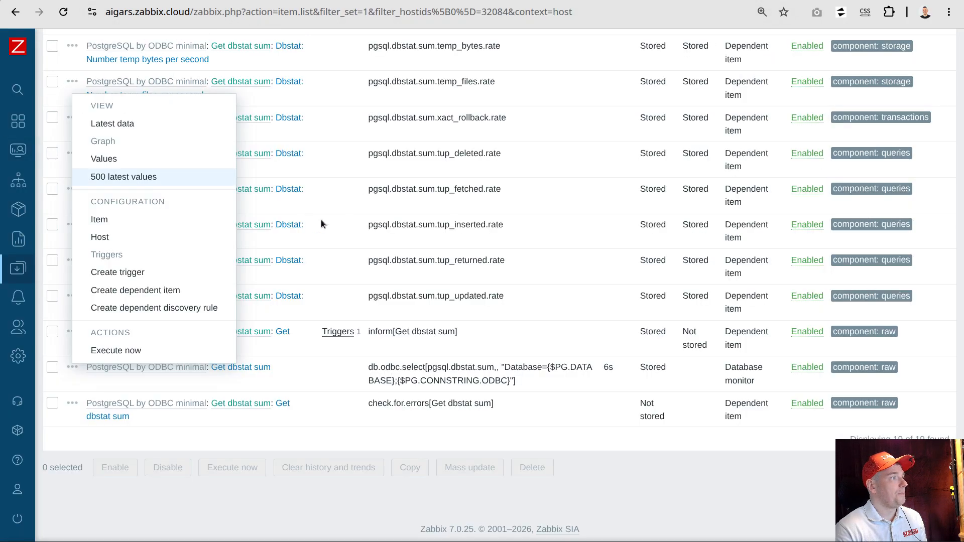
click(410, 431)
scroll(427, 417, up, 8)
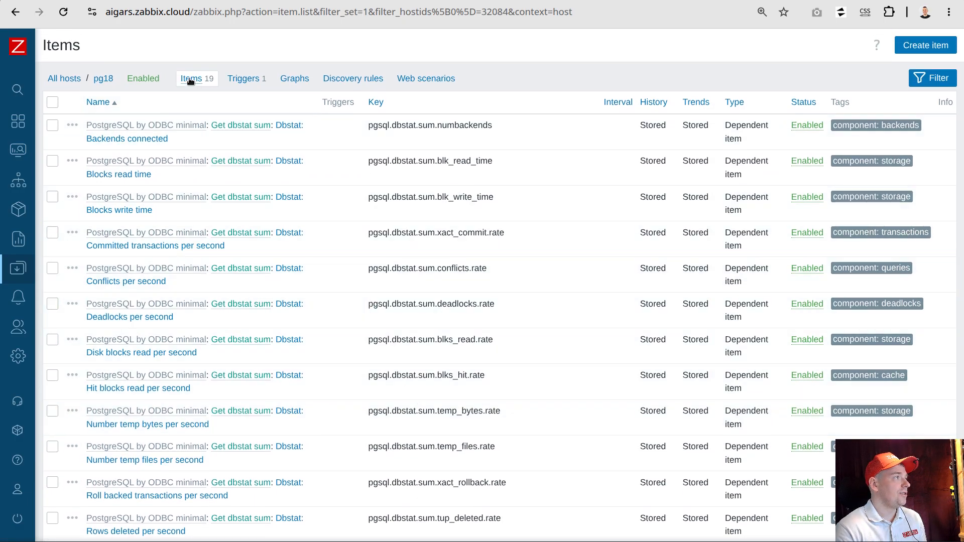
click(192, 79)
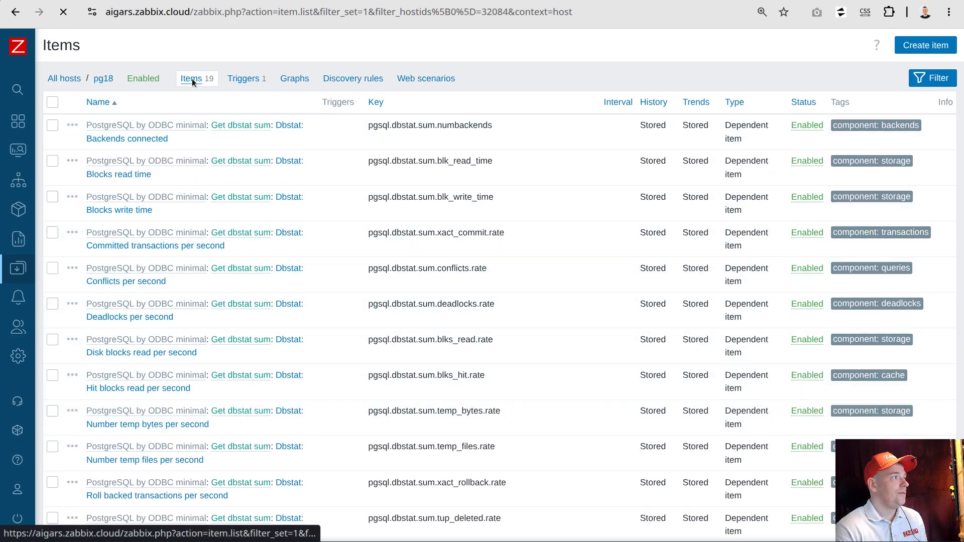
Review the pg18 master item's Database monitor type, the check.for.errors and inform item keys, and the inform item's trigger
scroll(254, 96, down, 10)
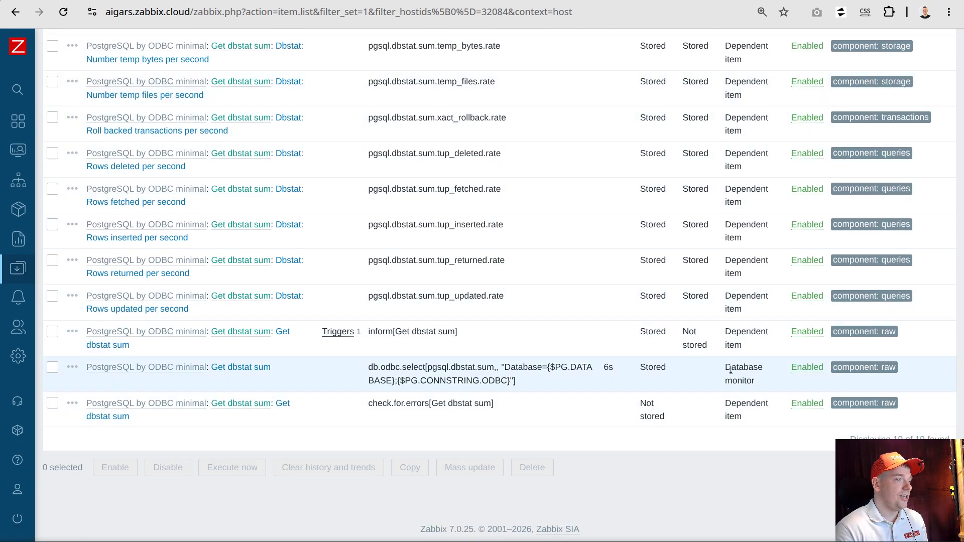
drag(722, 367, 759, 384)
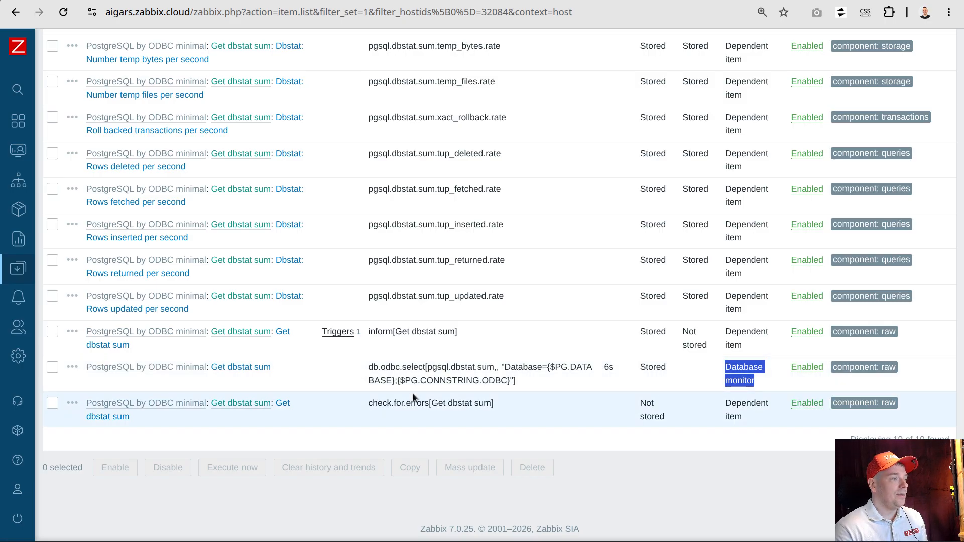
drag(371, 404, 499, 409)
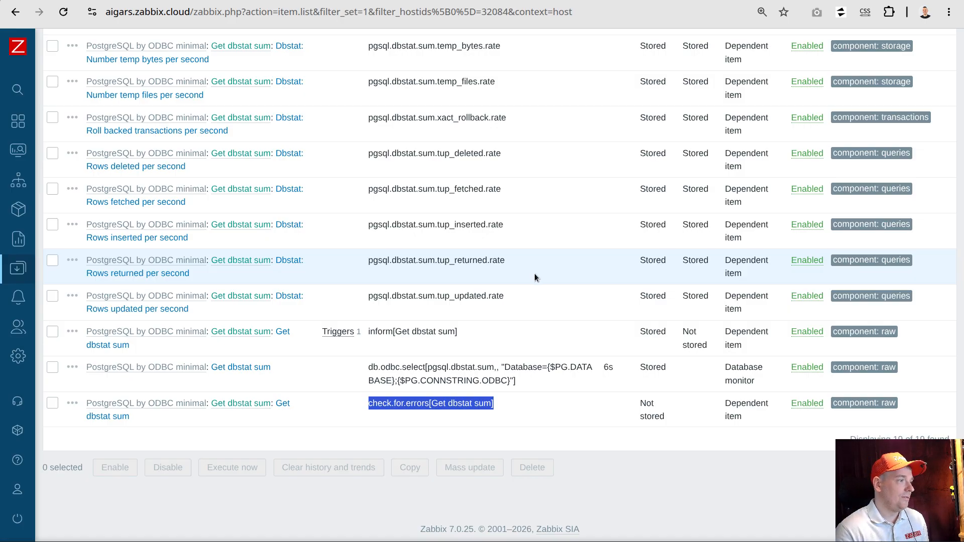
drag(370, 332, 443, 331)
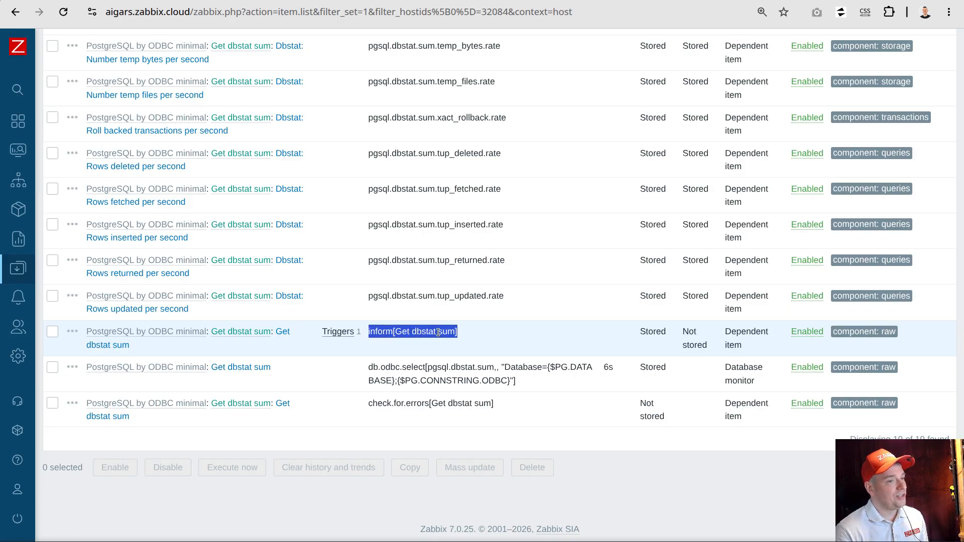
click(338, 332)
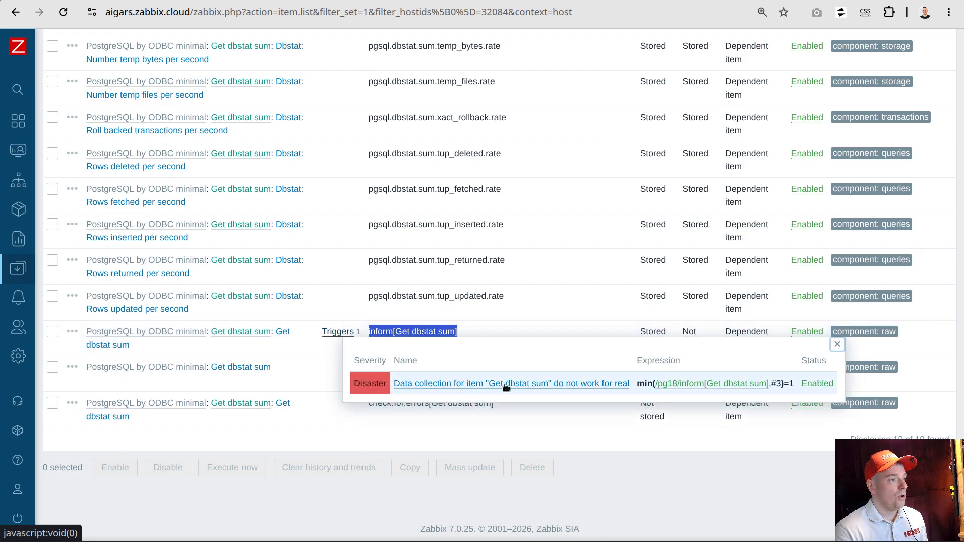
click(834, 344)
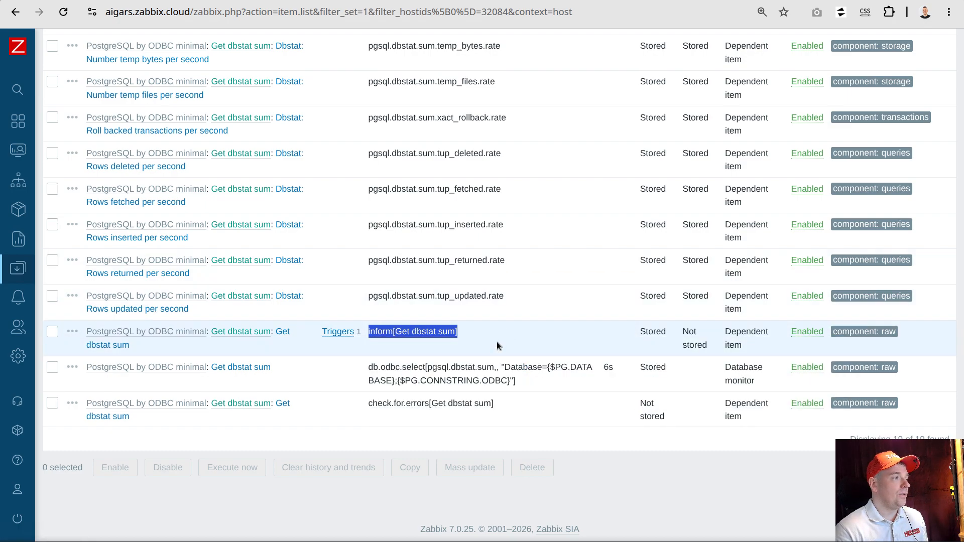
From the pg18 trigger list, open the host's macros, enter a wrong database password in {$PG.PASSWORD}, and update the host
scroll(364, 322, up, 7)
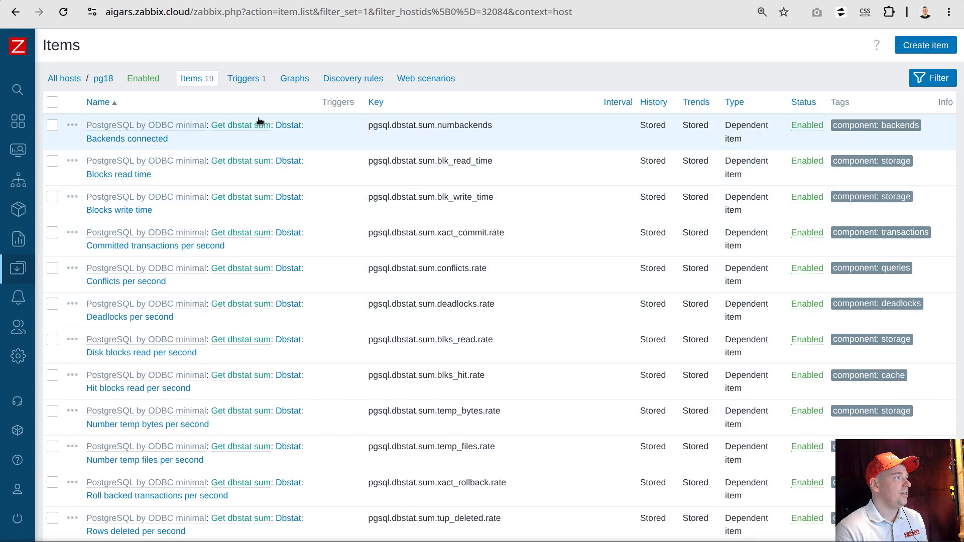
click(243, 78)
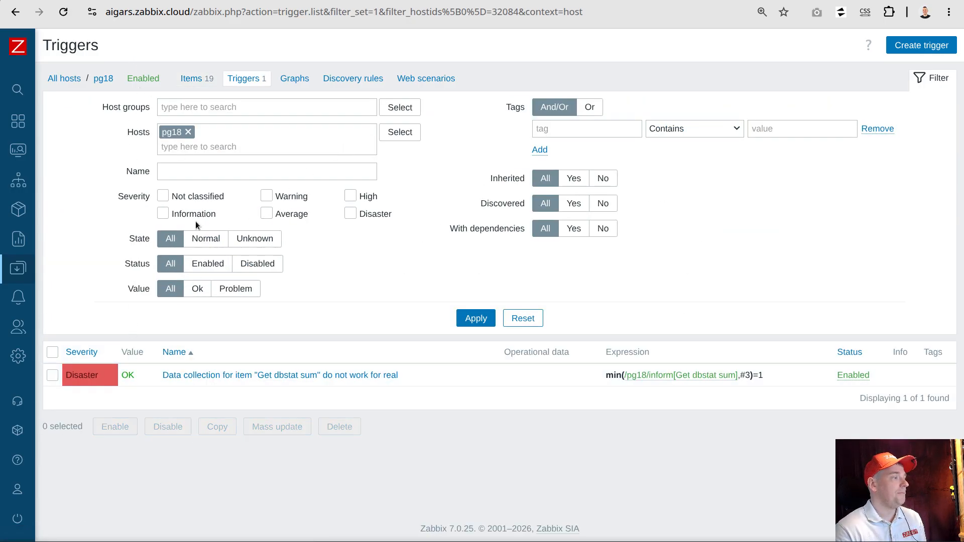
click(103, 78)
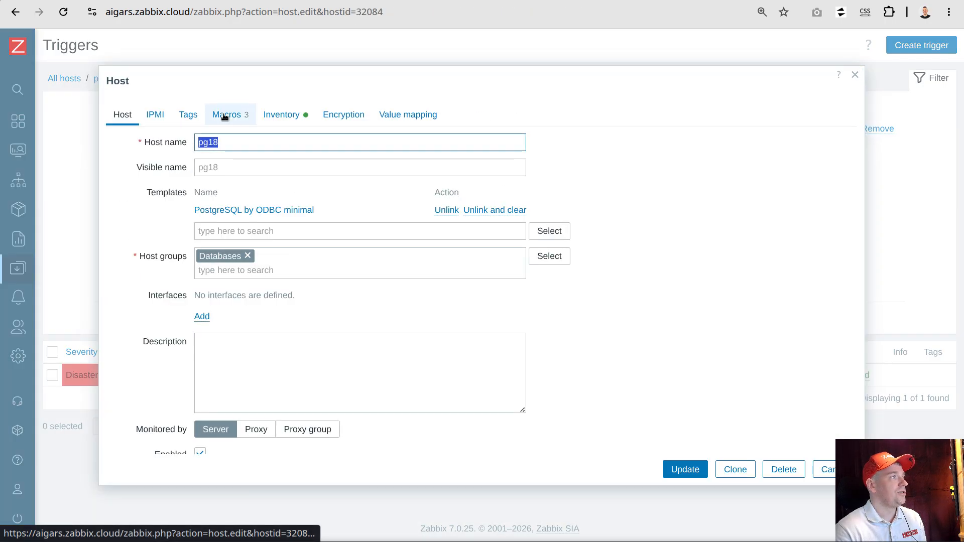
click(227, 115)
click(404, 222)
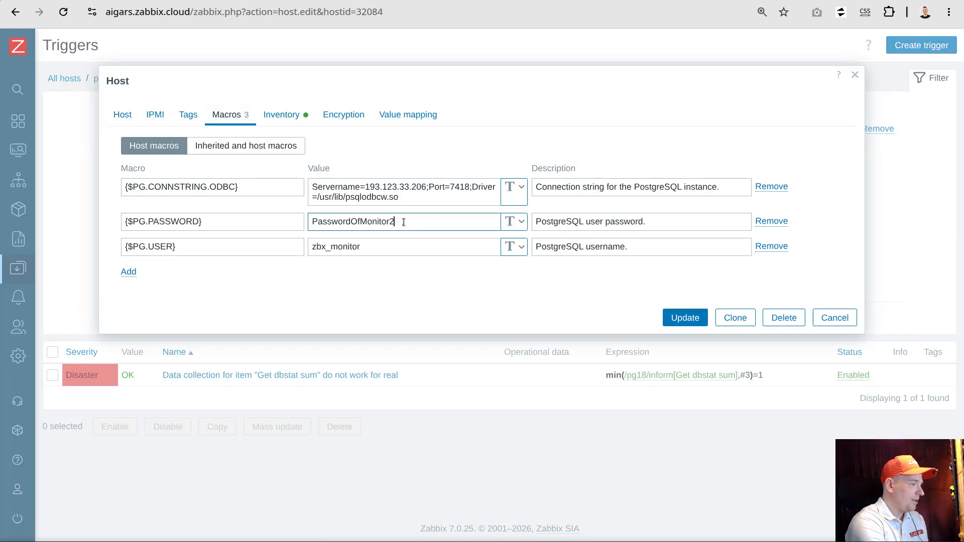
click(685, 317)
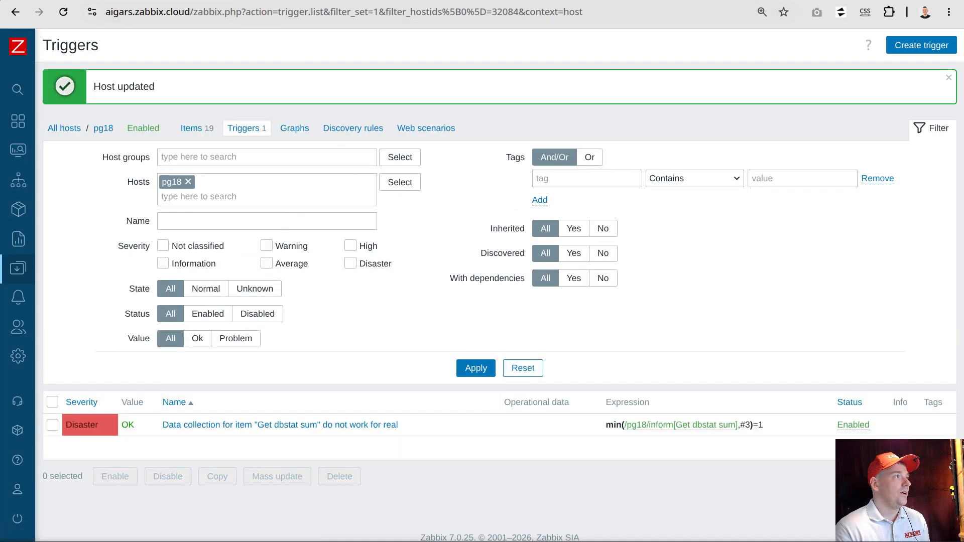
Reload the Get dbstat sum master item's history and check the timestamp of its latest value
click(221, 0)
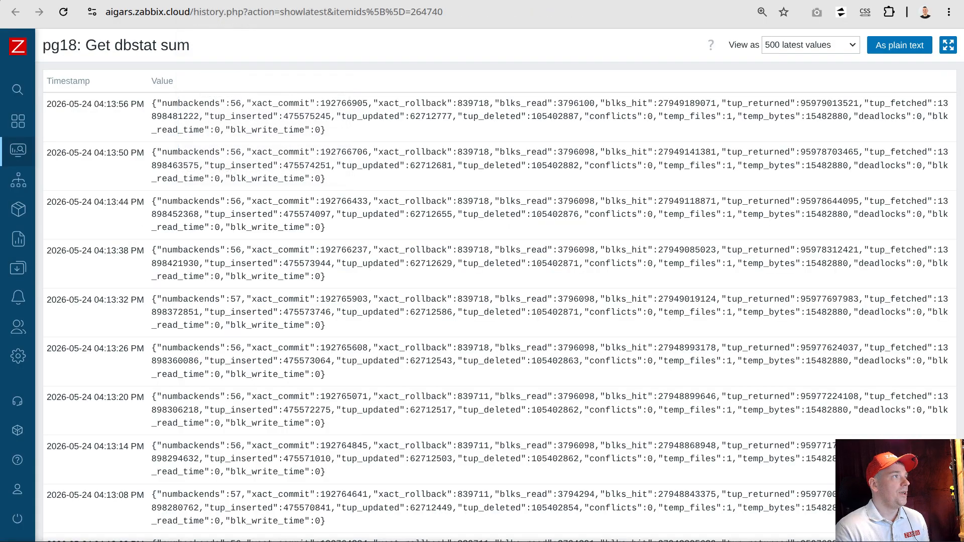
click(63, 12)
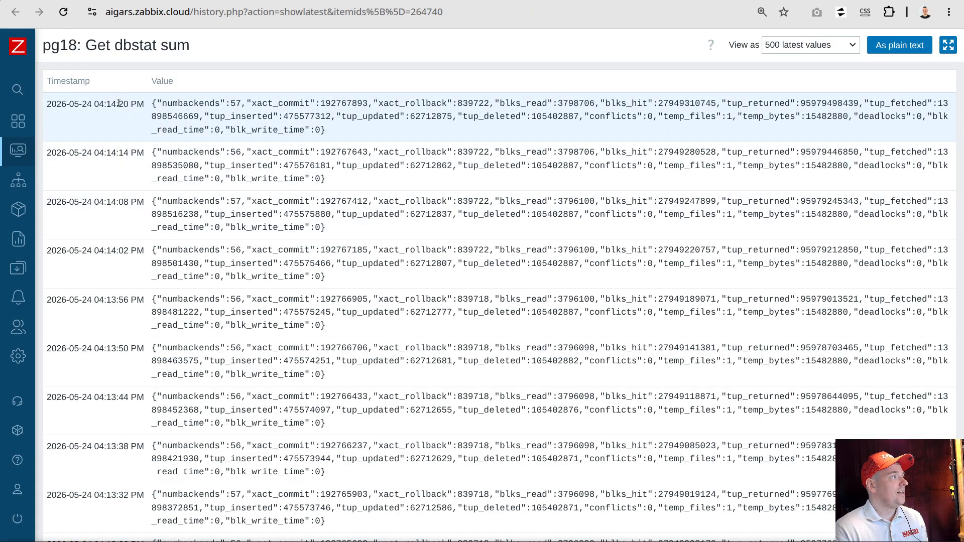
drag(105, 104, 131, 104)
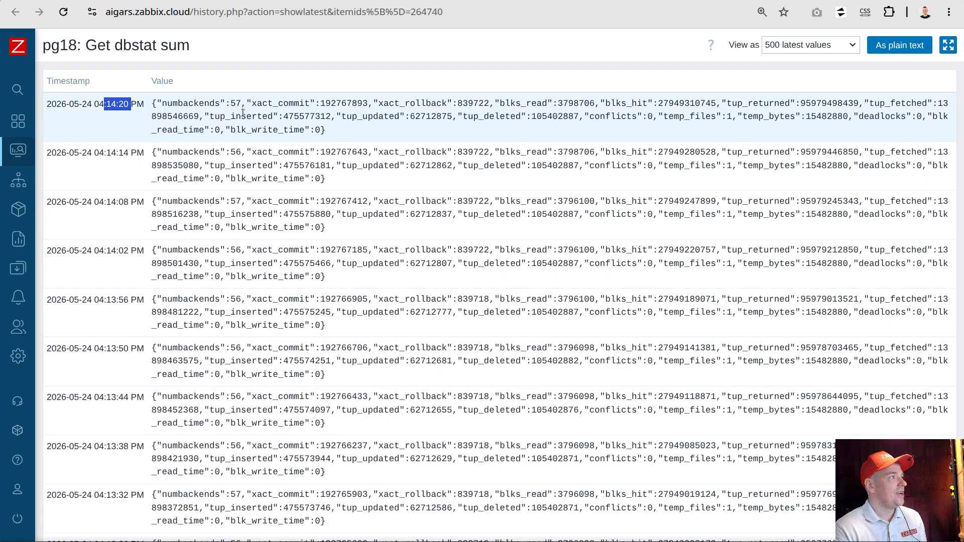
click(63, 13)
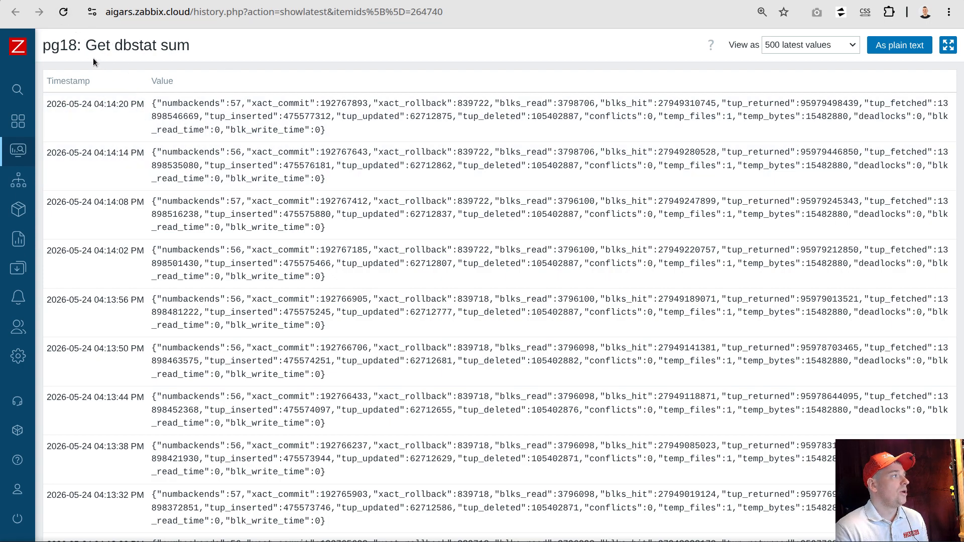
click(61, 9)
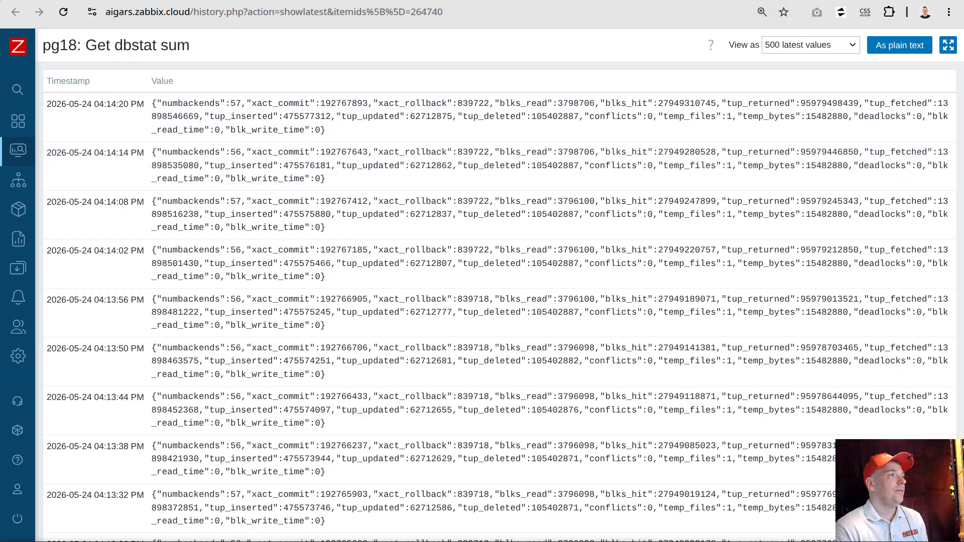
Reload the inform item's history and the pg18 trigger list to check the Disaster trigger's value
key(Return)
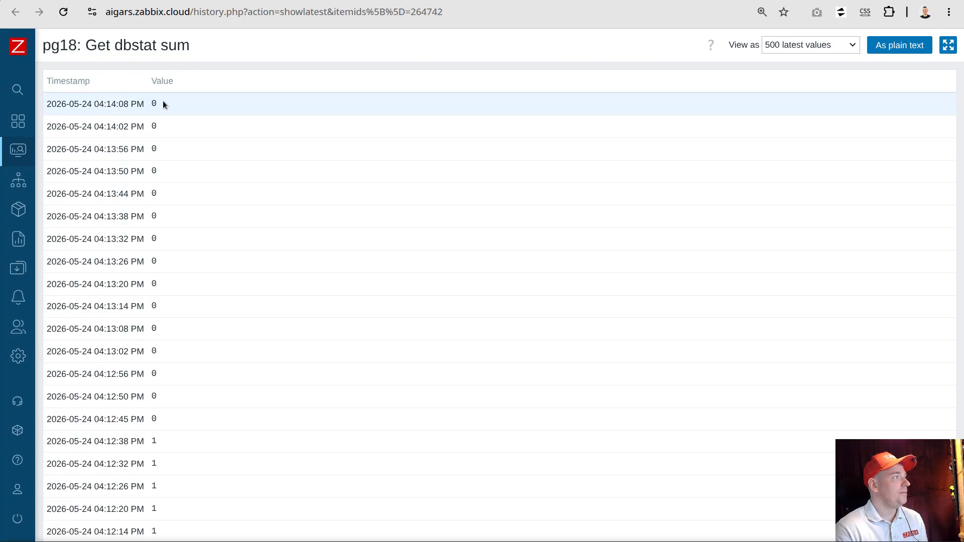
click(65, 12)
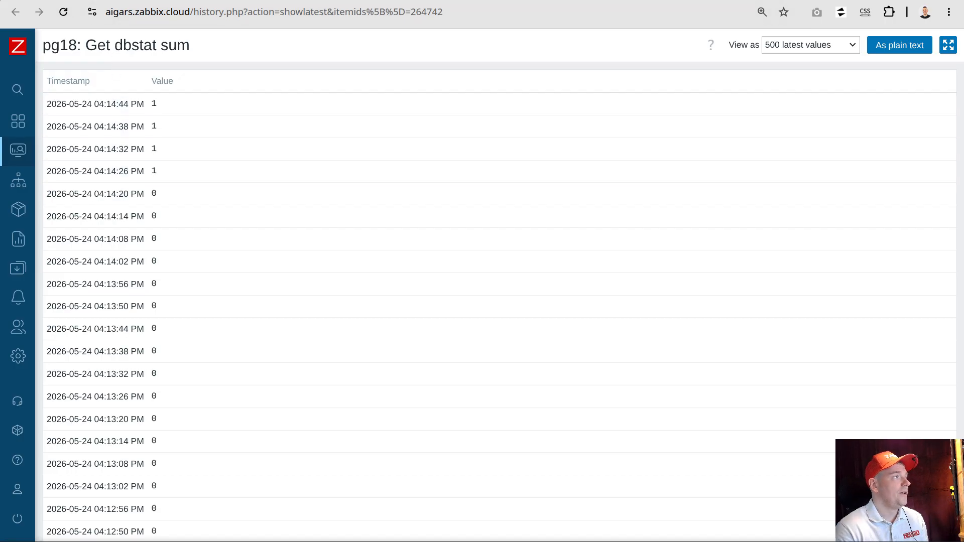
key(ctrl+Tab)
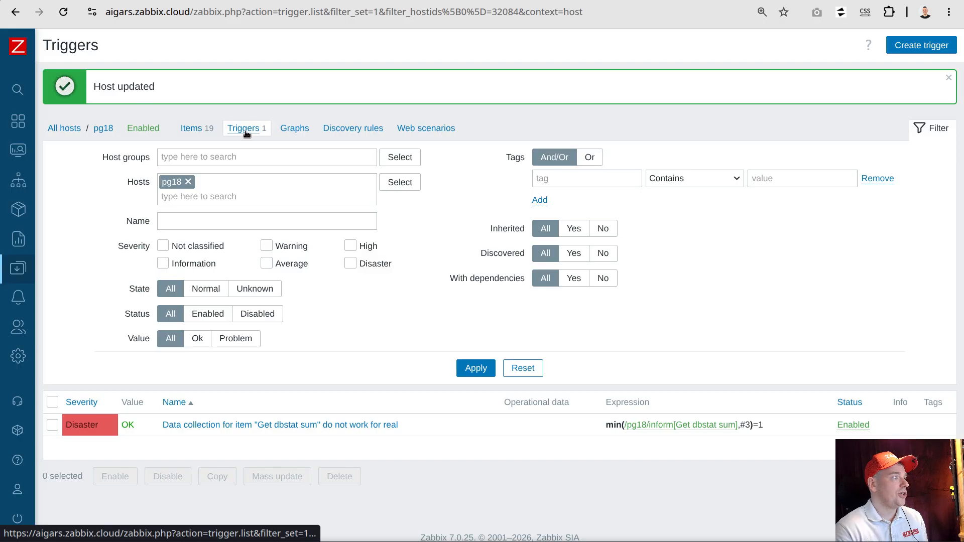
click(64, 12)
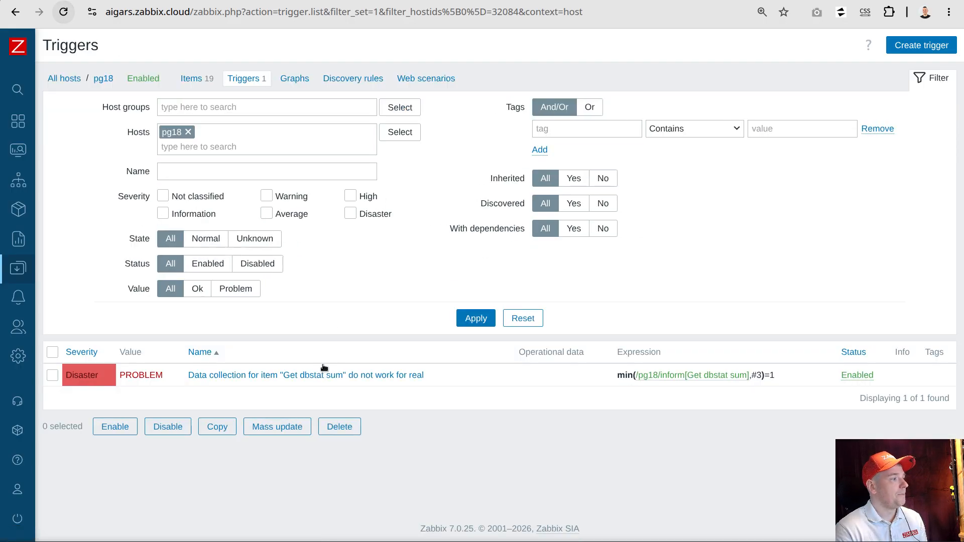
Search for host pg18 and open its problem list to examine the recent data collection problems
mouse_move(25, 95)
click(58, 88)
text(pg18)
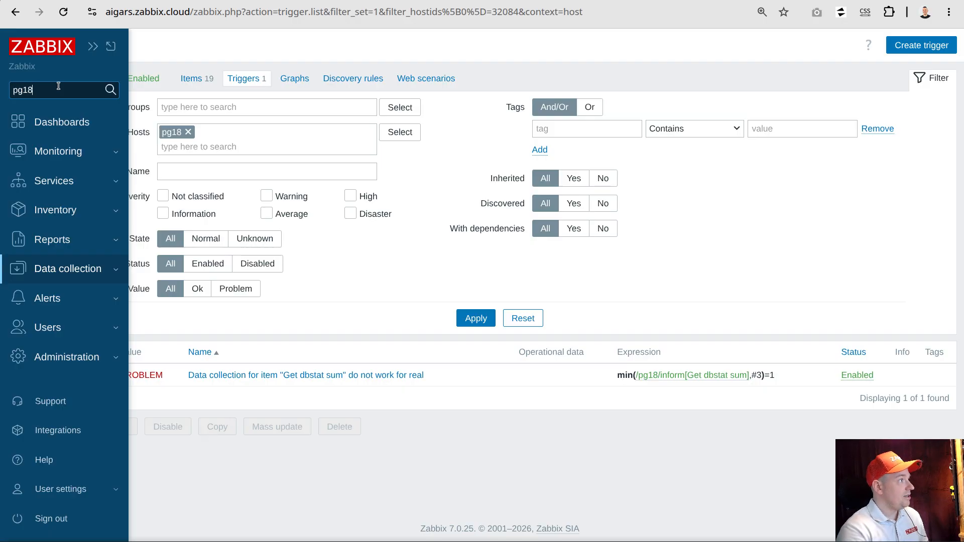
click(22, 108)
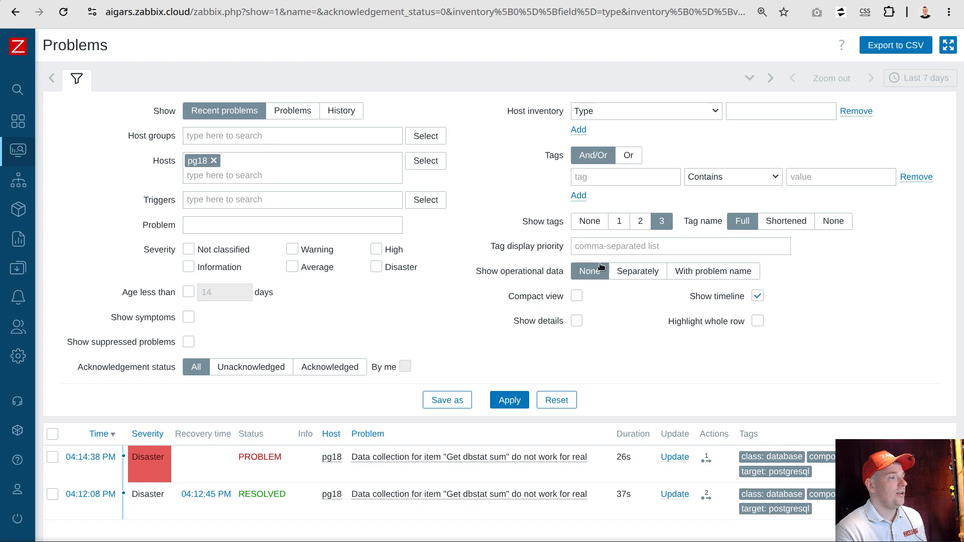
scroll(617, 277, down, 2)
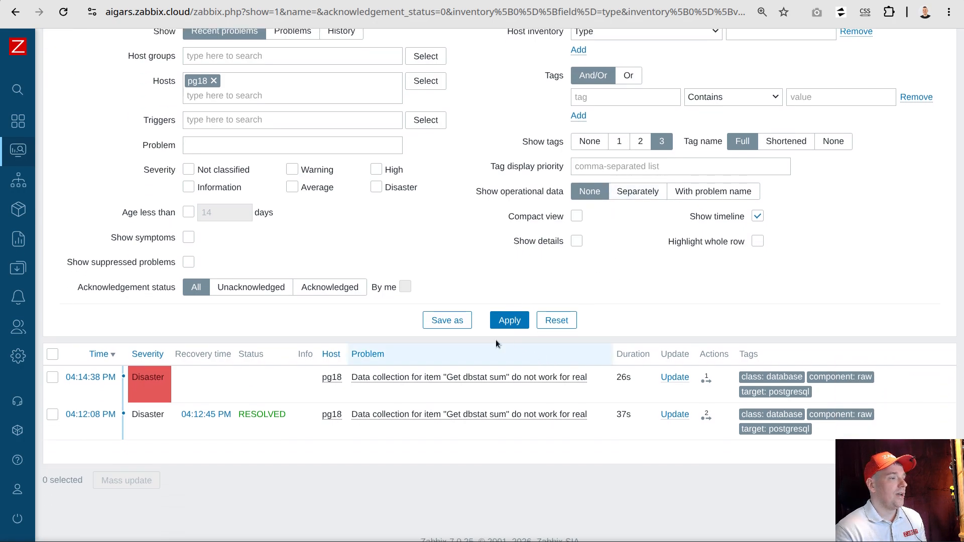